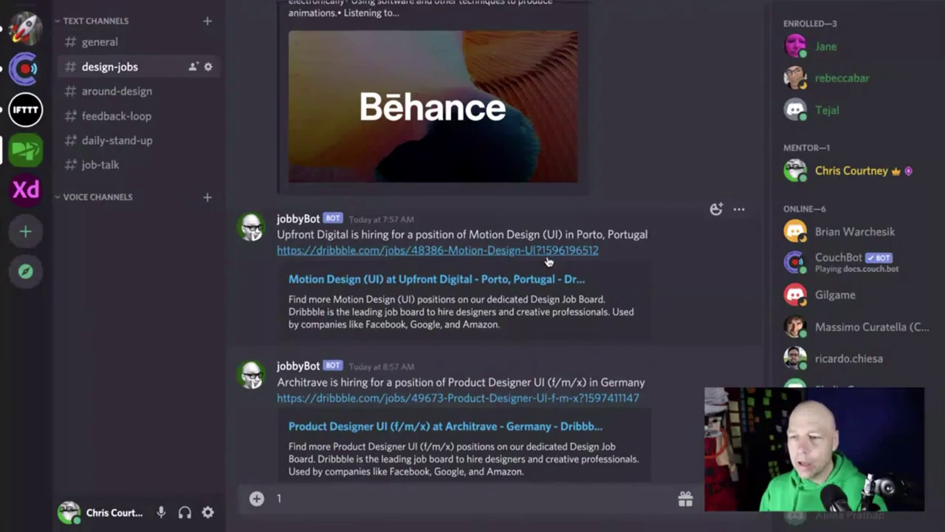
Scroll #design-jobs, then switch to #job-talk and scroll through its posted job listings.
scroll(546, 261, up, 5)
scroll(546, 261, down, 5)
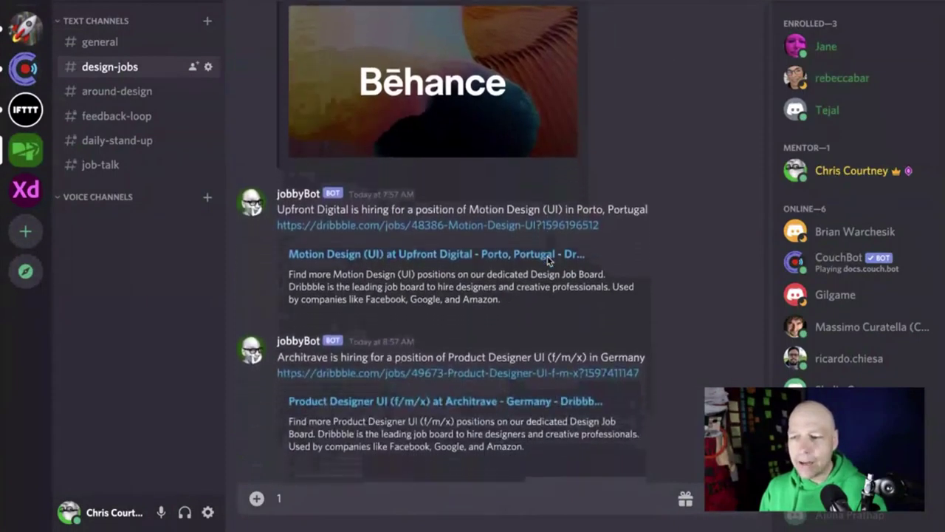
scroll(484, 140, up, 5)
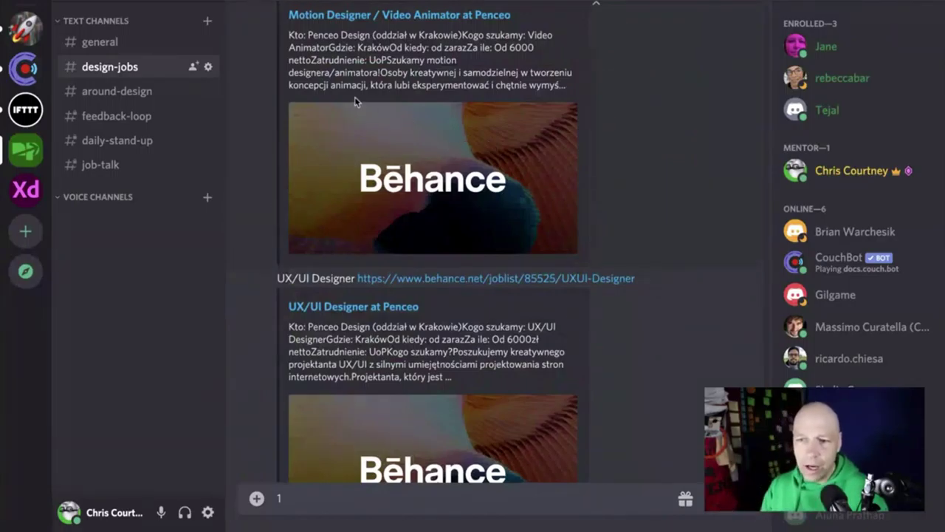
click(111, 167)
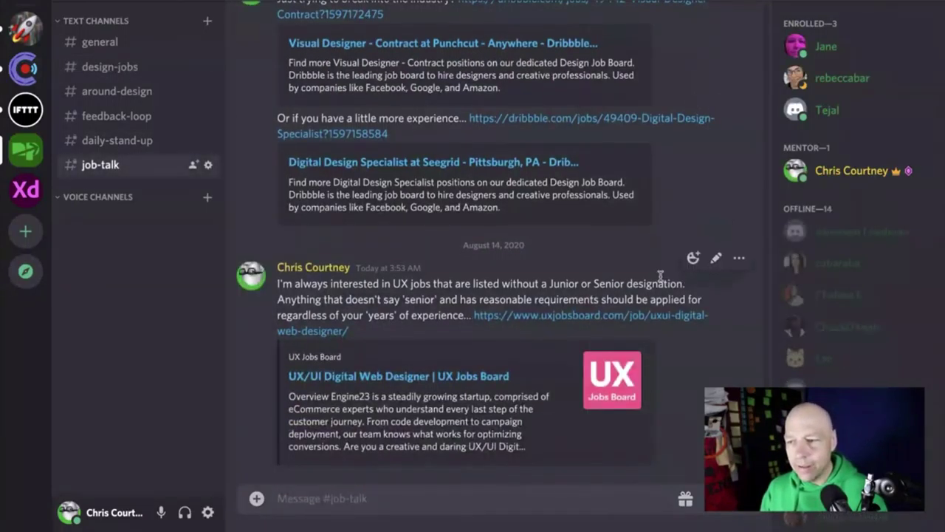
scroll(658, 276, up, 5)
scroll(662, 277, up, 5)
scroll(661, 275, down, 15)
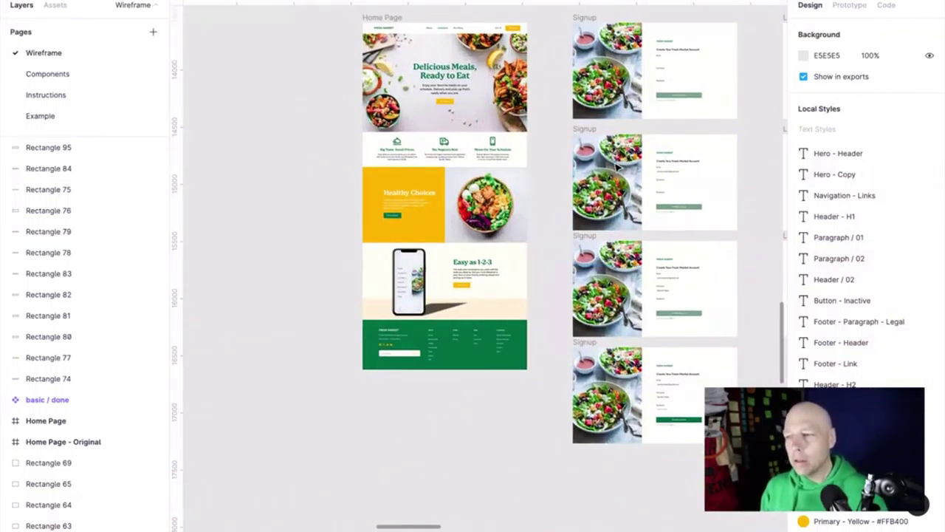
Toggle the side panels off and on, then scale the interface up three steps and back two.
key(ctrl+backslash)
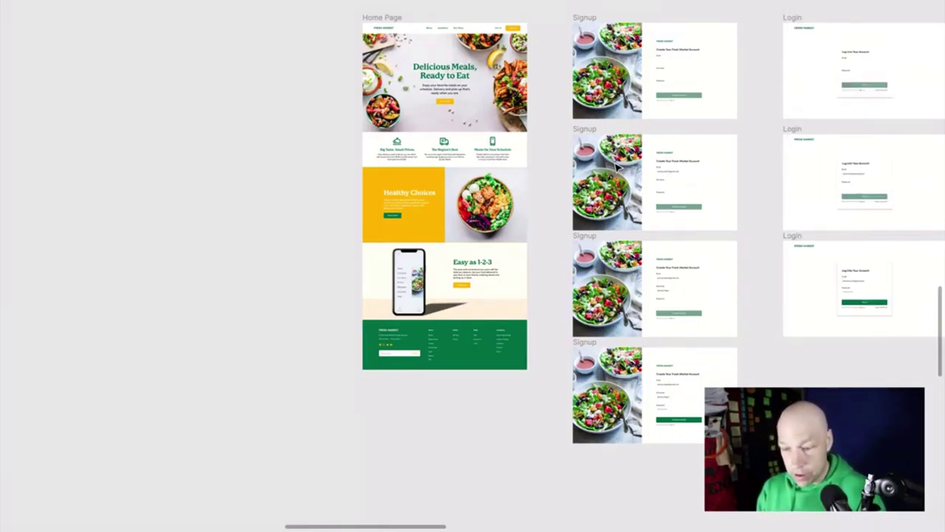
key(ctrl+backslash)
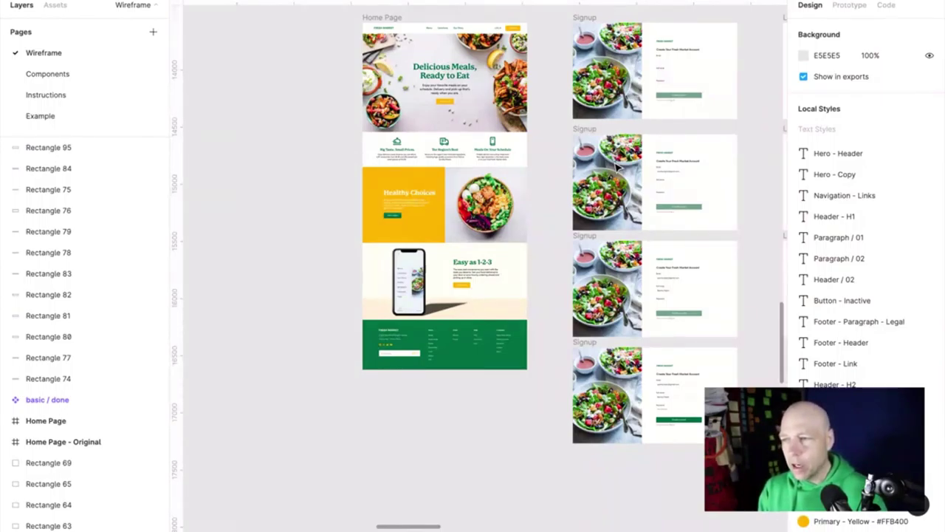
key(ctrl+shift+equal)
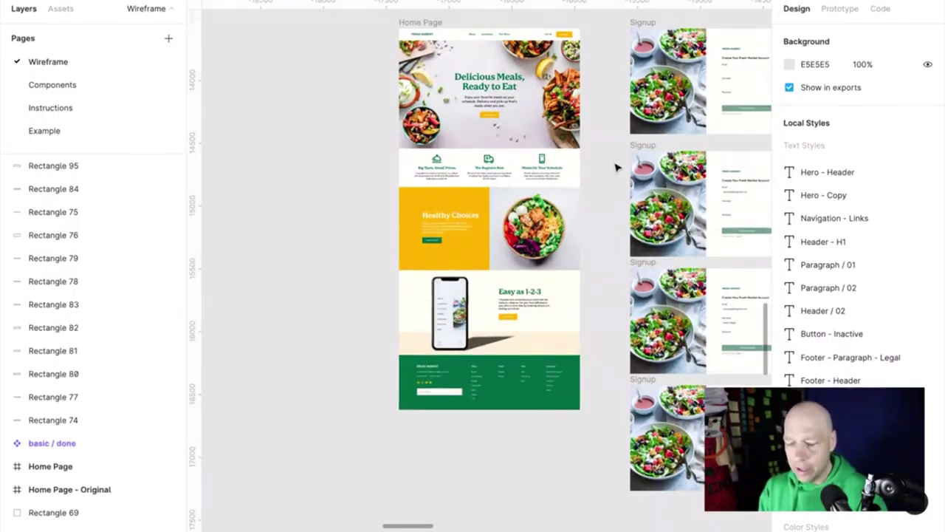
key(ctrl+shift+equal)
key(ctrl+shift+equal)
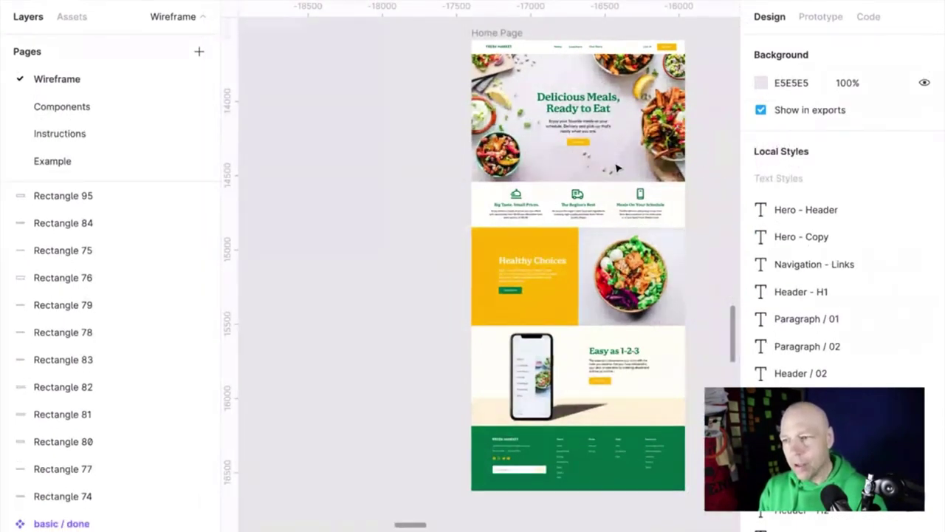
key(ctrl+shift+equal)
key(ctrl+shift+equal)
key(ctrl+shift+equal)
key(ctrl+shift+equal)
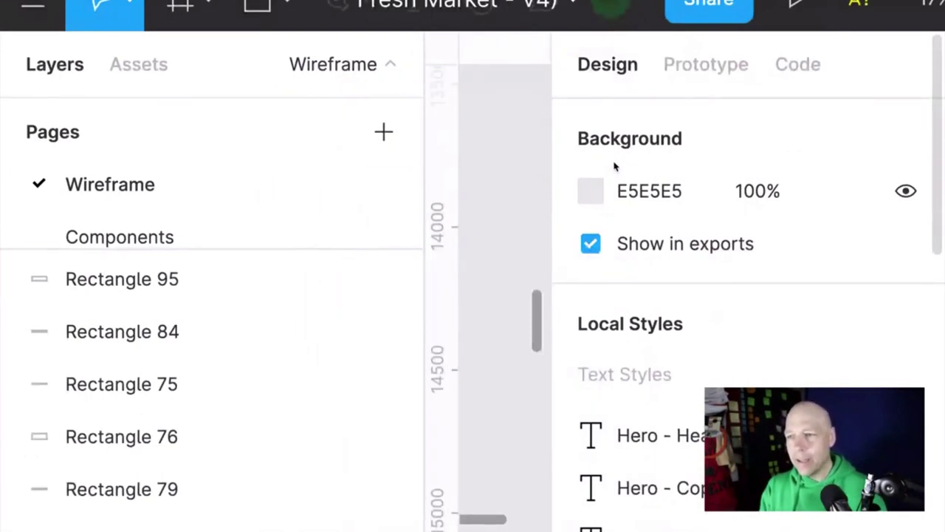
key(ctrl+shift+minus)
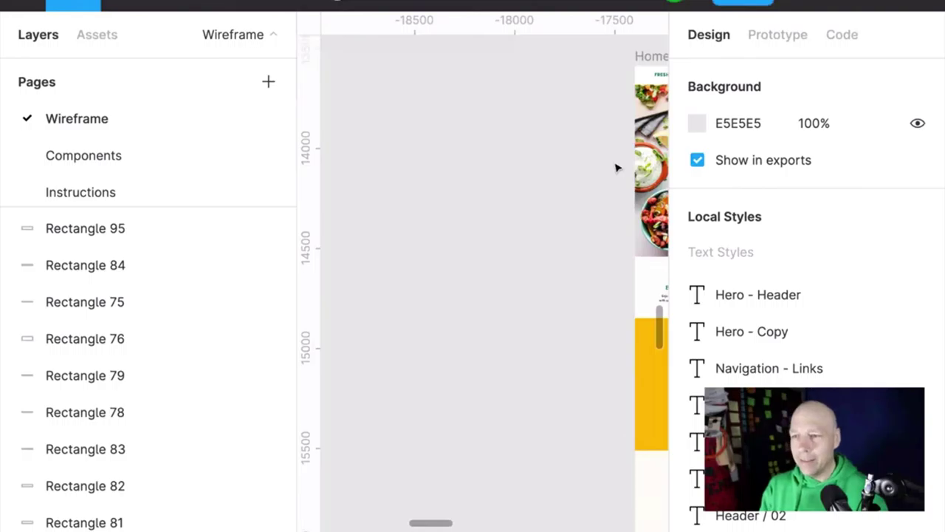
key(ctrl+shift+minus)
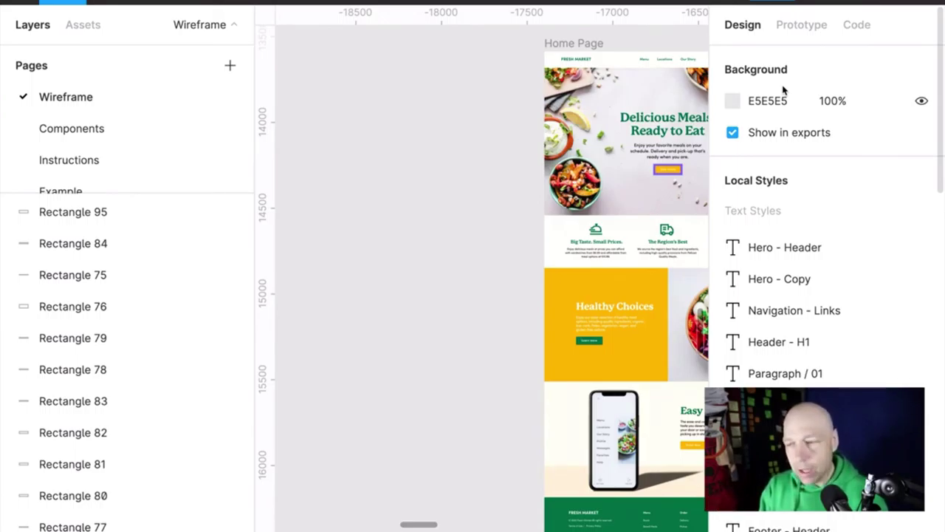
Shrink the interface four steps, then nudge its size up and down to settle it.
key(ctrl+minus)
key(ctrl+minus)
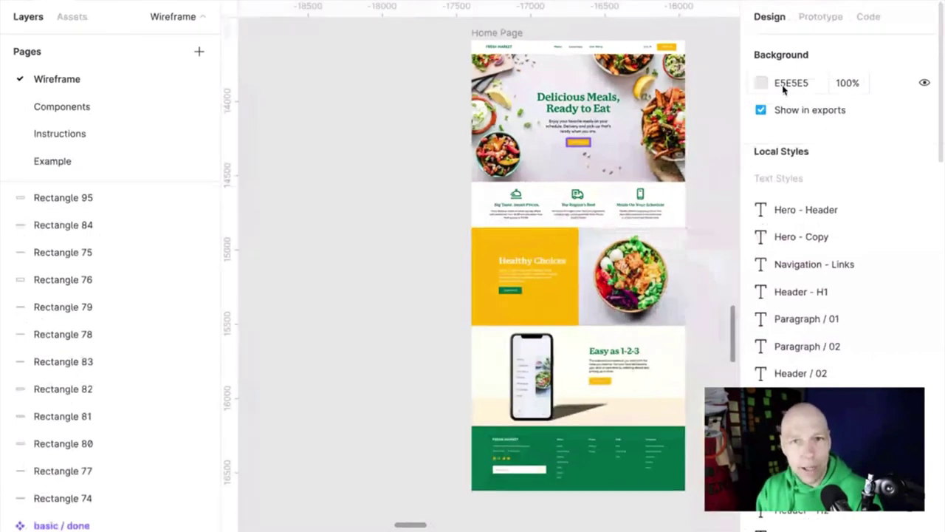
key(ctrl+minus)
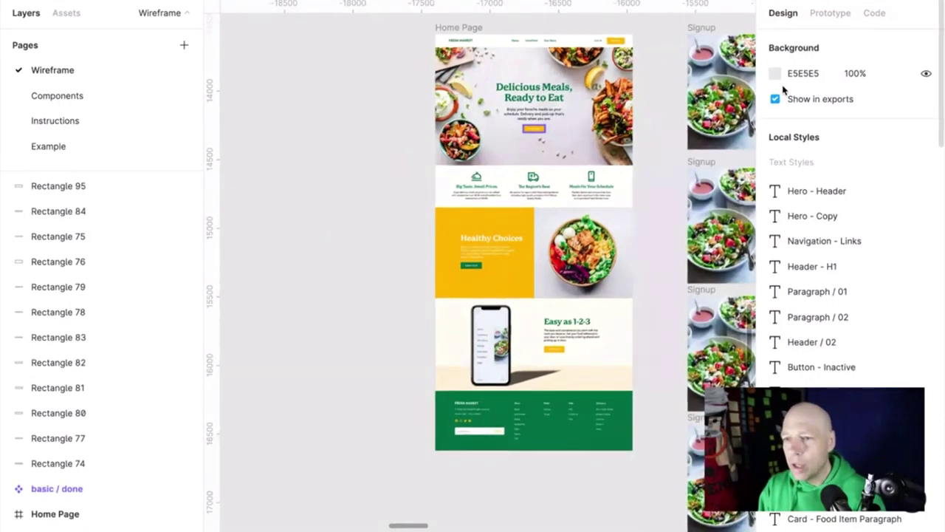
key(ctrl+minus)
key(ctrl+minus)
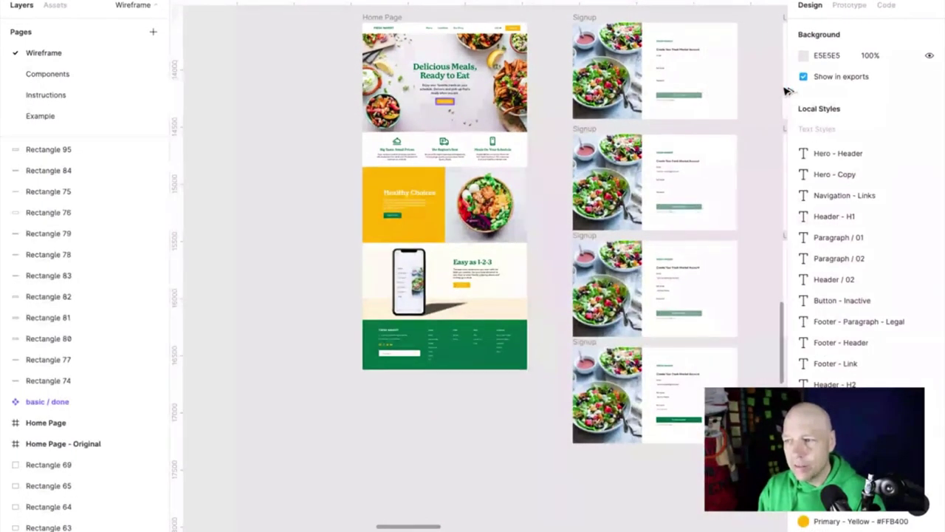
key(ctrl+minus)
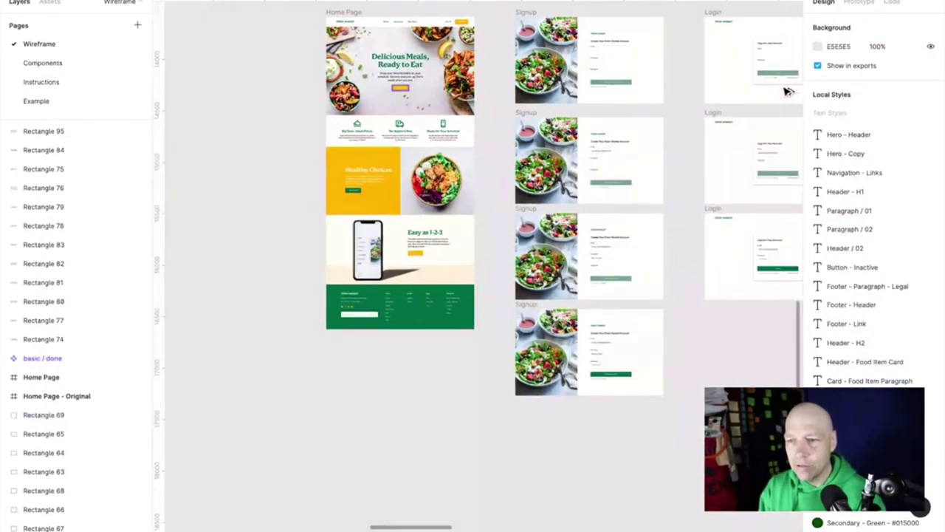
key(ctrl+equal)
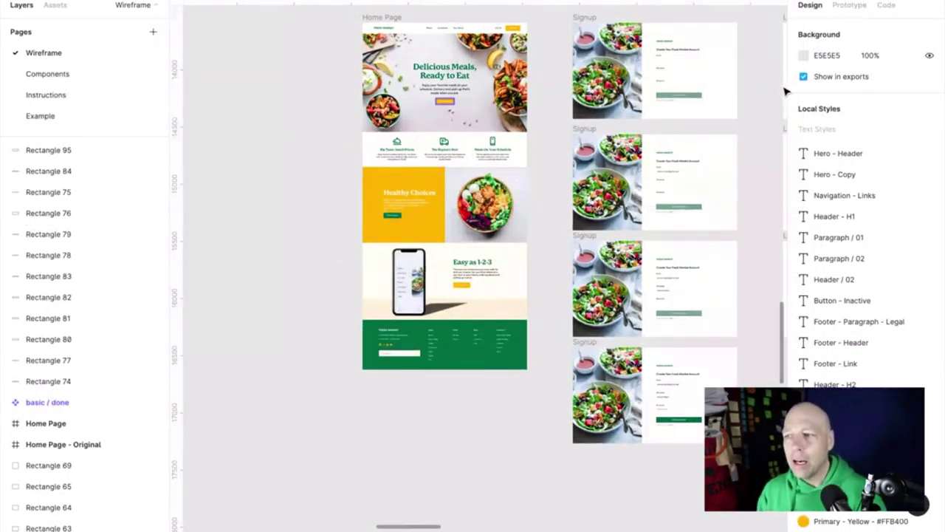
key(ctrl+minus)
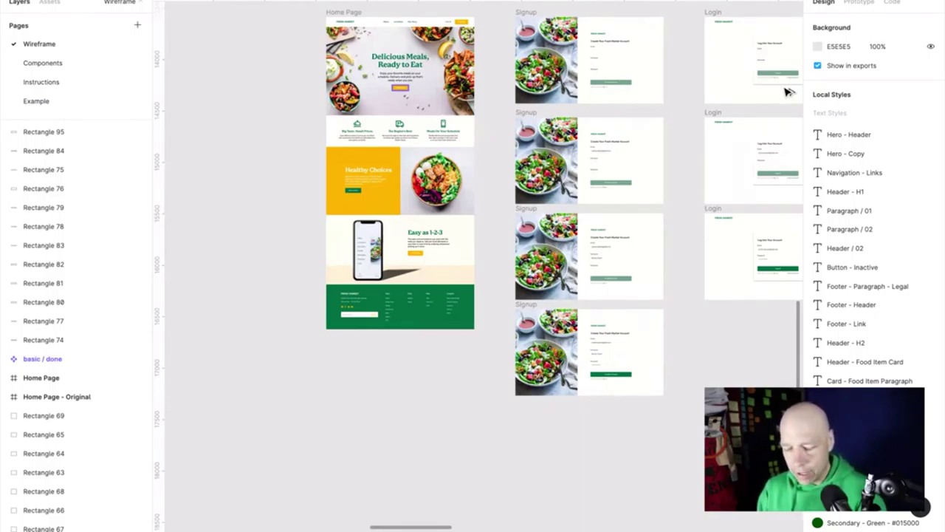
key(ctrl+equal)
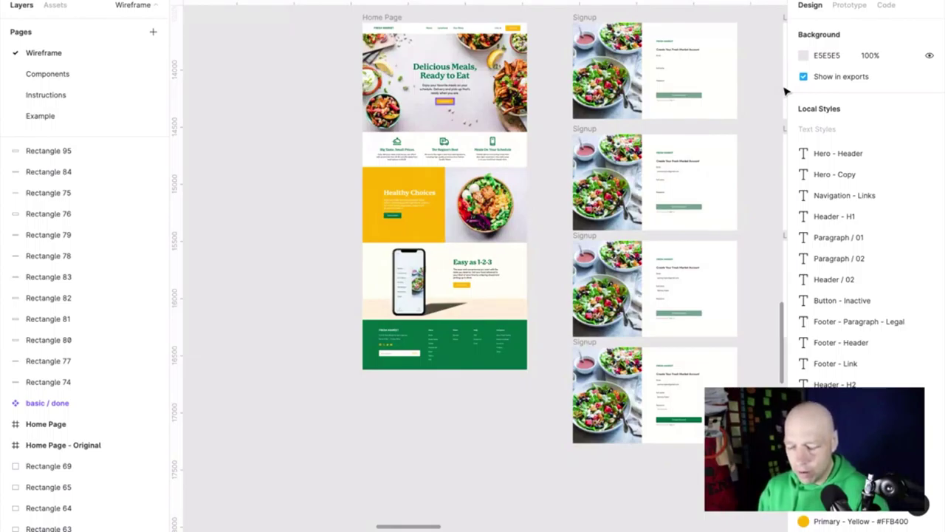
key(ctrl+minus)
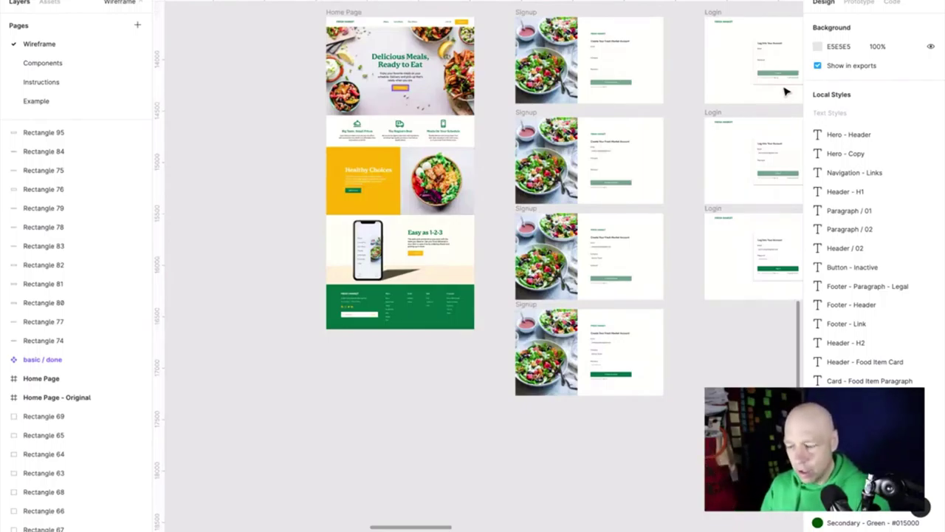
Enlarge the interface two steps, readjust it, and toggle the side panels, leaving them shown.
key(ctrl+shift+equal)
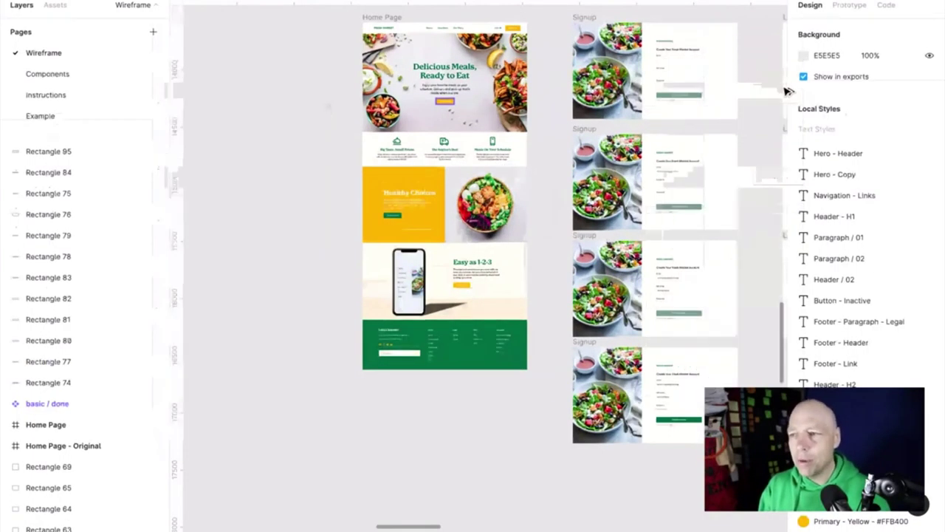
key(ctrl+shift+equal)
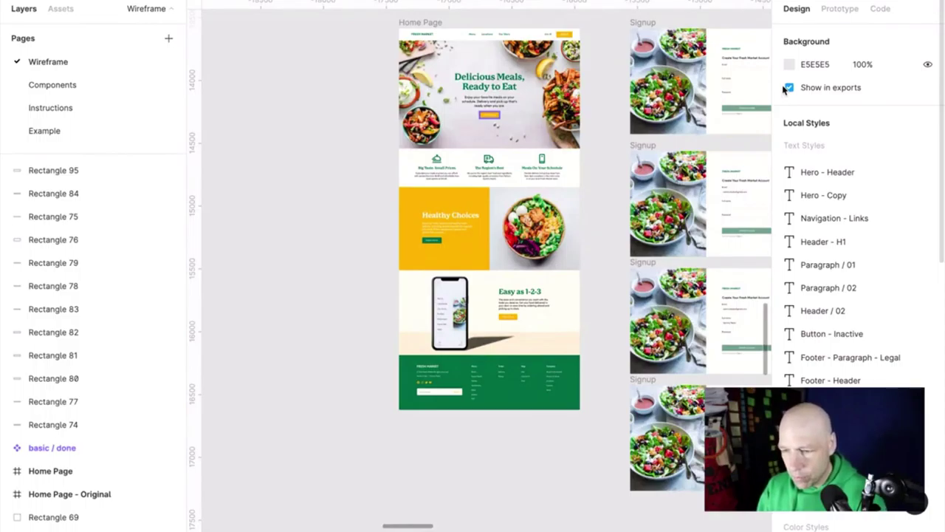
key(ctrl+backslash)
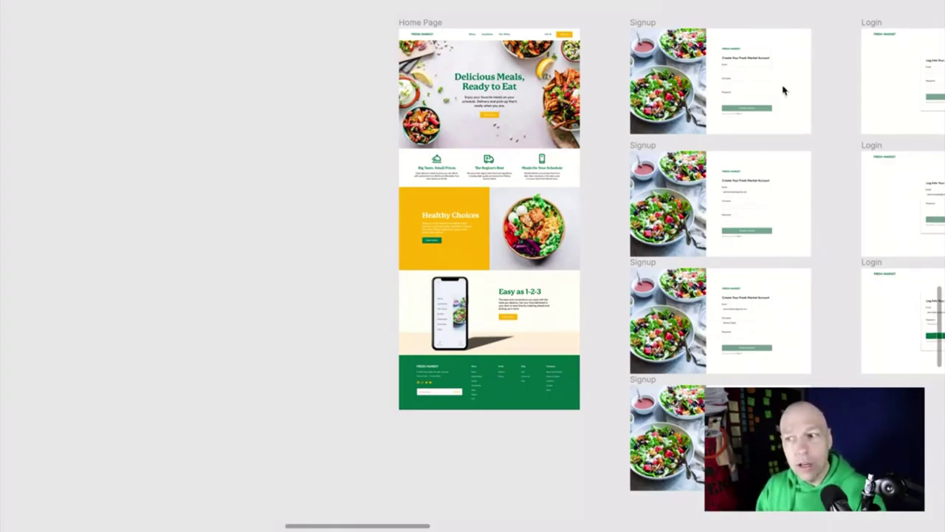
key(ctrl+backslash)
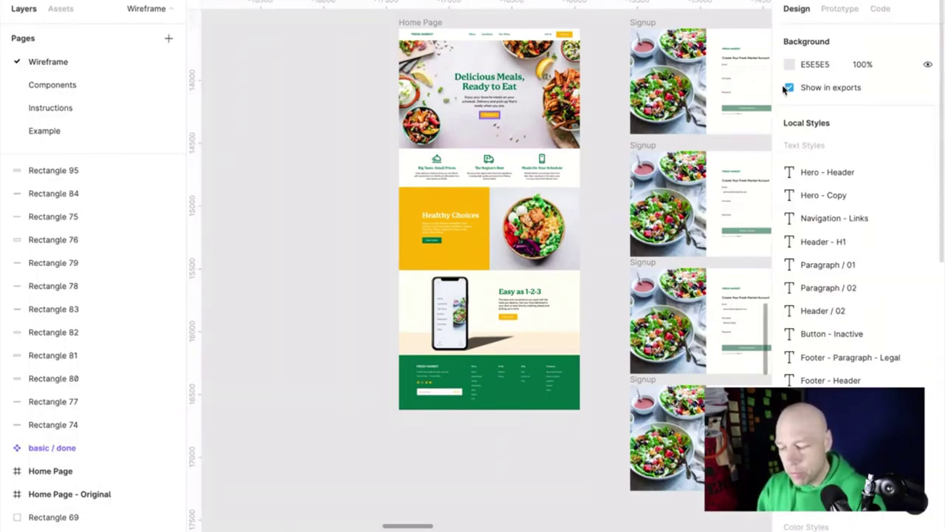
key(ctrl+equal)
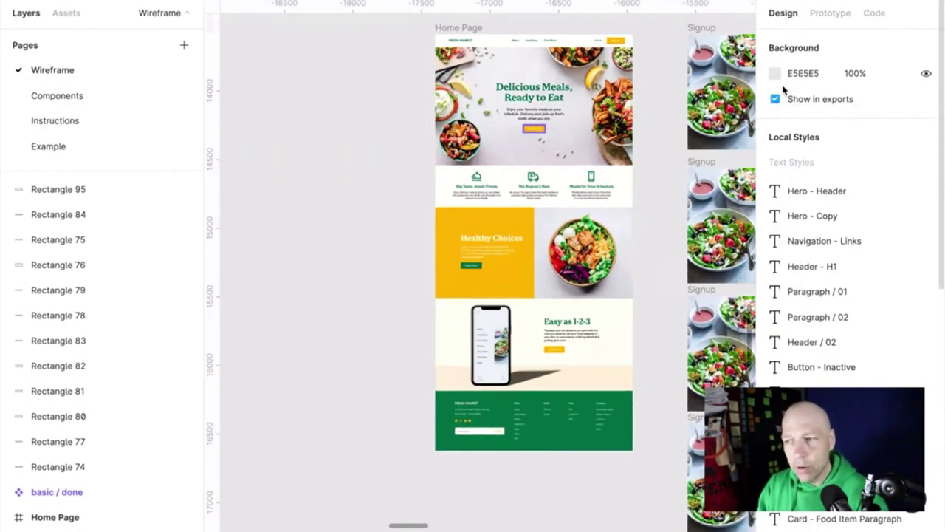
key(ctrl+minus)
key(ctrl+minus)
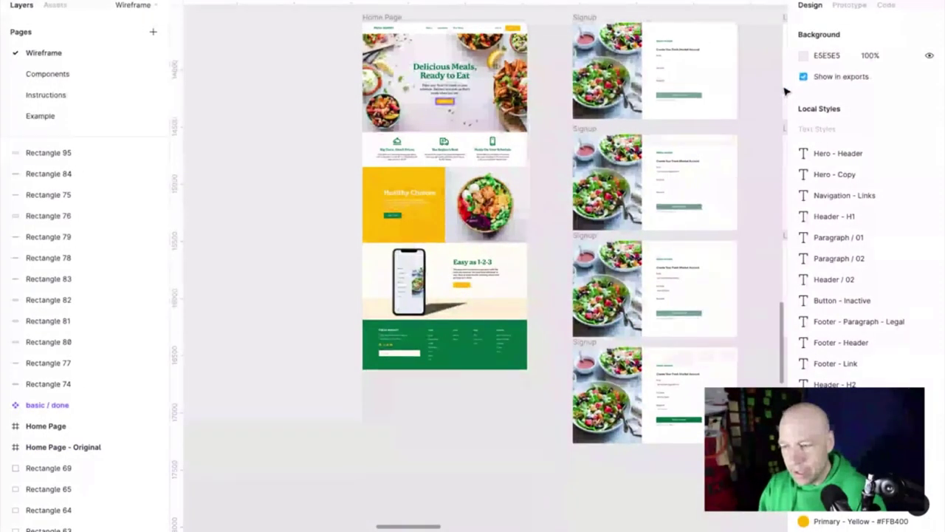
key(ctrl+backslash)
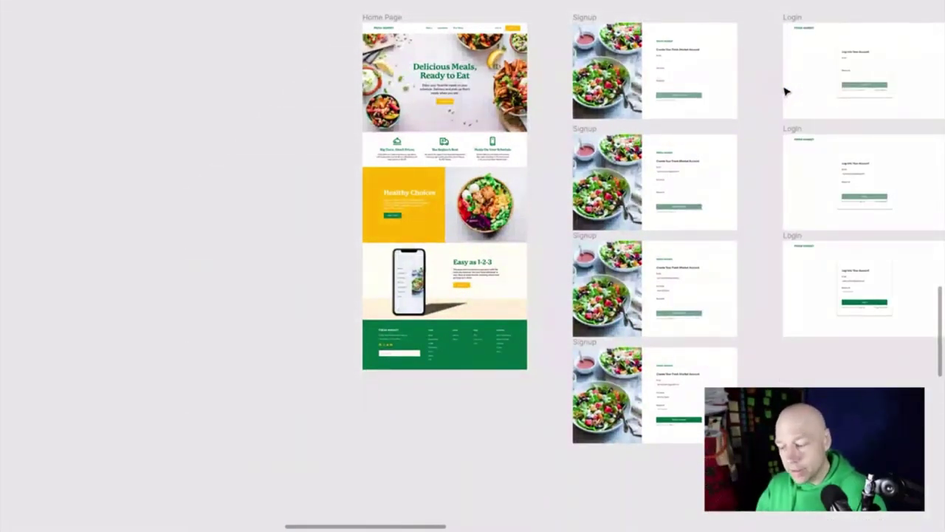
key(ctrl+backslash)
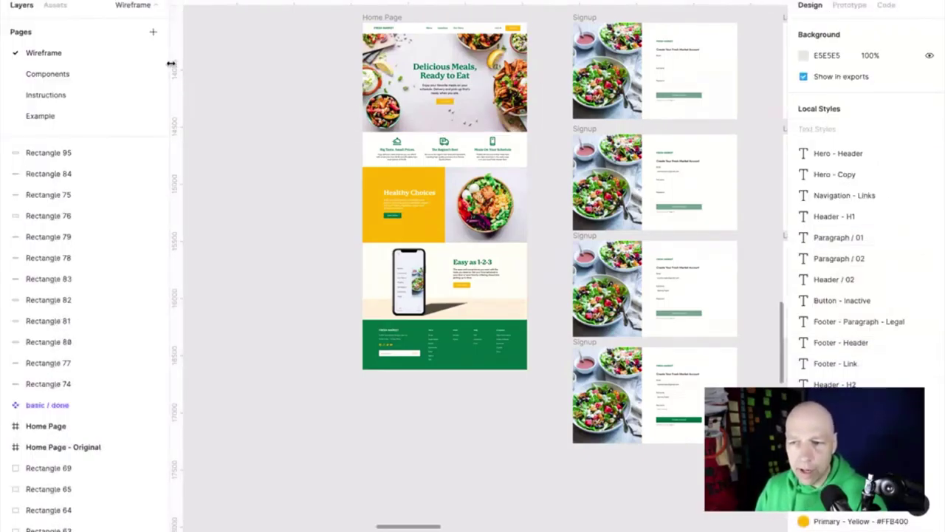
Widen the layers panel, then narrow it back to its original width.
drag(169, 73, 275, 73)
drag(767, 63, 147, 111)
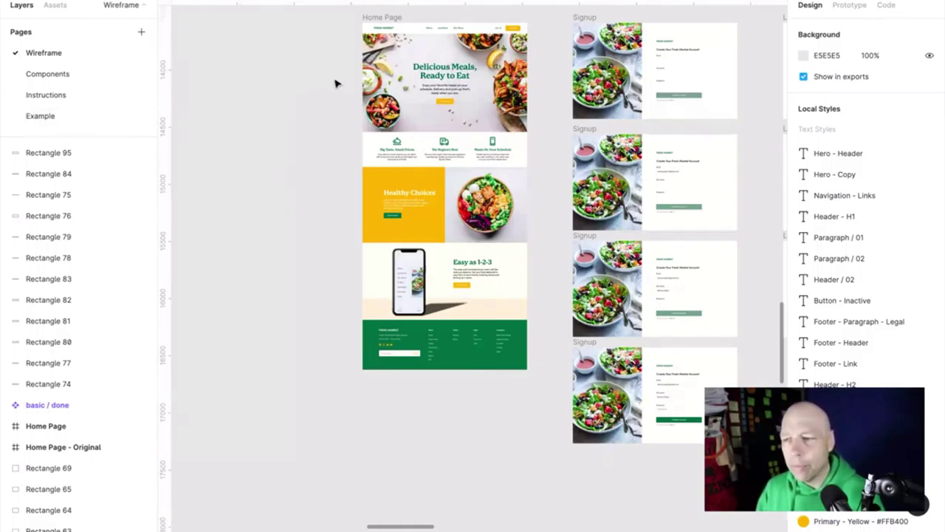
scroll(344, 83, right, 3)
scroll(344, 83, up, 3)
scroll(344, 83, left, 1)
Hide the side panels and zoom into the 'Delicious Meals, Ready to Eat' Home Page hero.
key(ctrl+backslash)
scroll(344, 83, up, 5)
scroll(344, 83, down, 3)
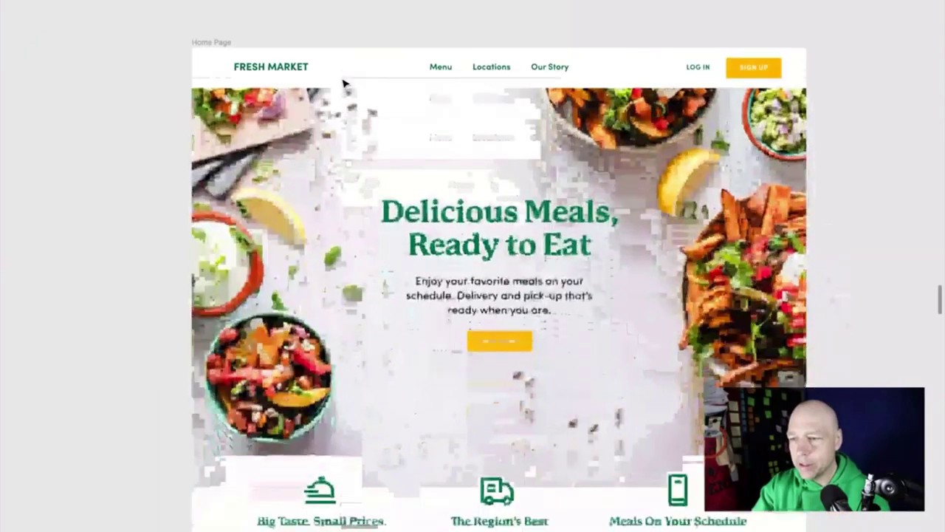
scroll(344, 83, down, 1)
scroll(344, 83, left, 1)
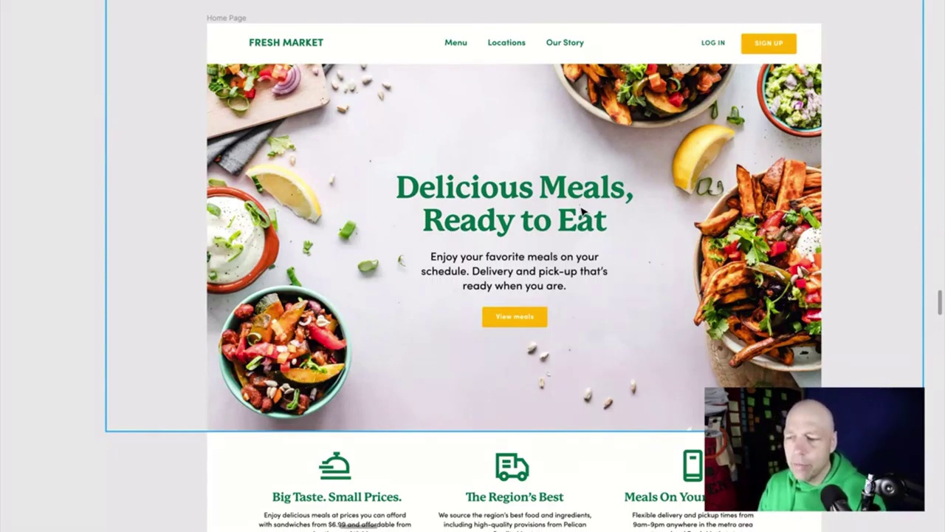
Pan through the Signup and Login frames as the Create Your Fresh Market Account form fills in.
scroll(581, 212, right, 10)
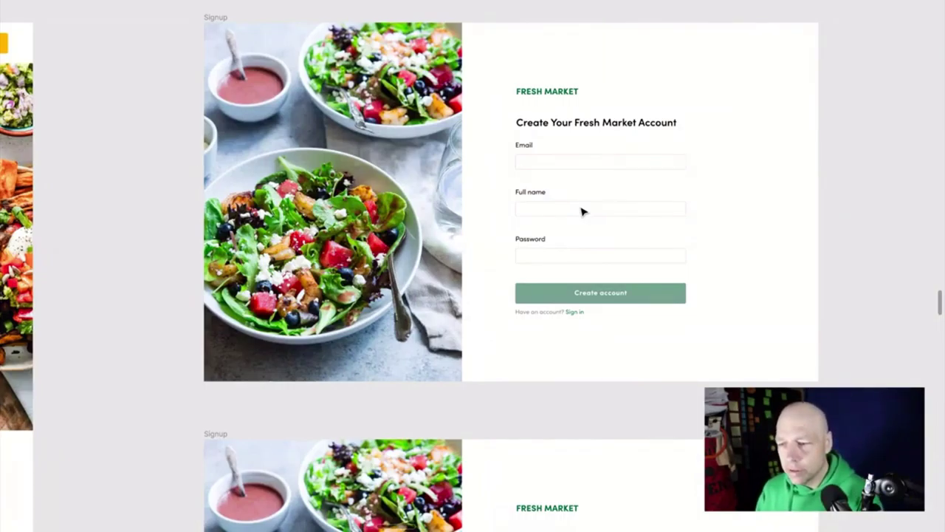
scroll(582, 212, down, 10)
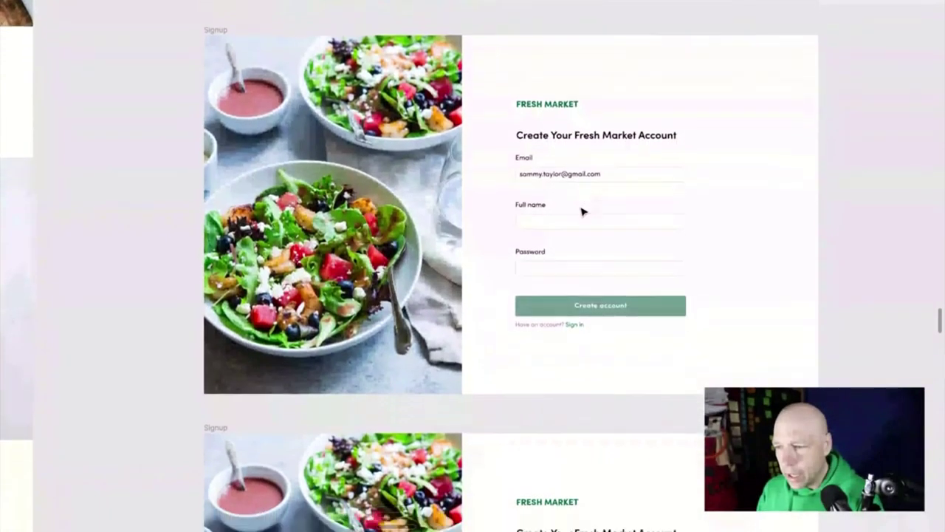
scroll(581, 212, down, 10)
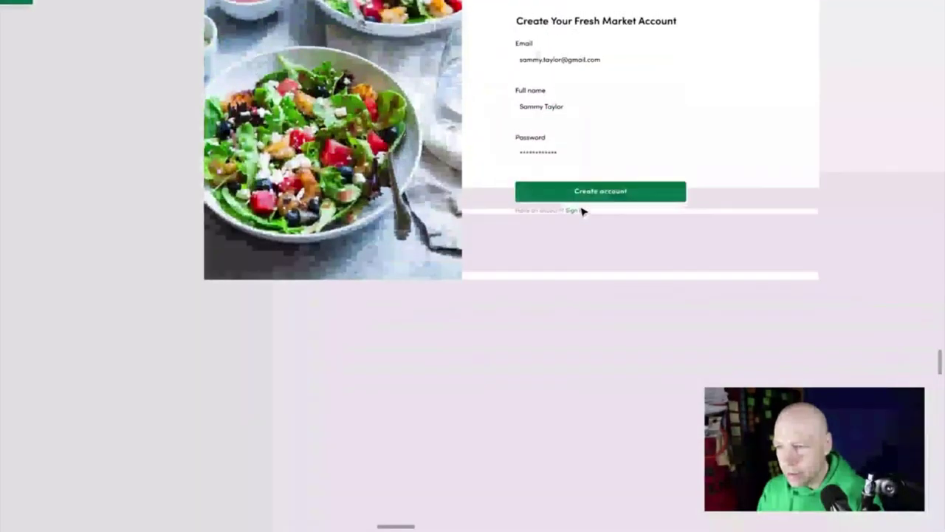
scroll(581, 212, down, 10)
scroll(584, 212, right, 5)
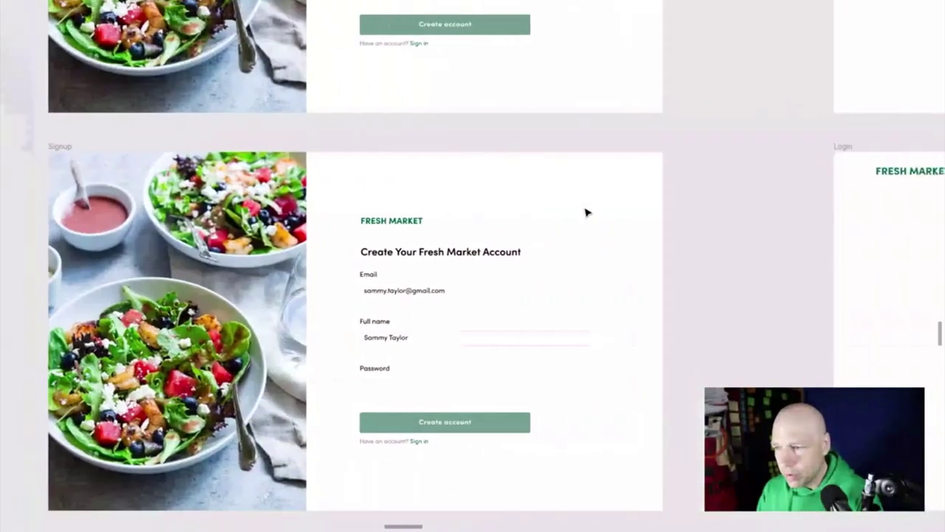
scroll(585, 212, right, 5)
scroll(585, 212, up, 5)
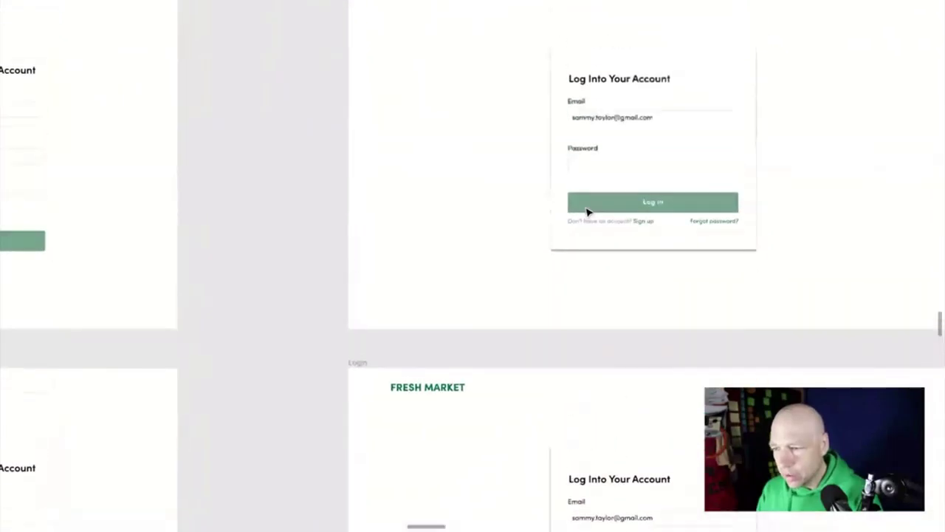
scroll(587, 213, right, 4)
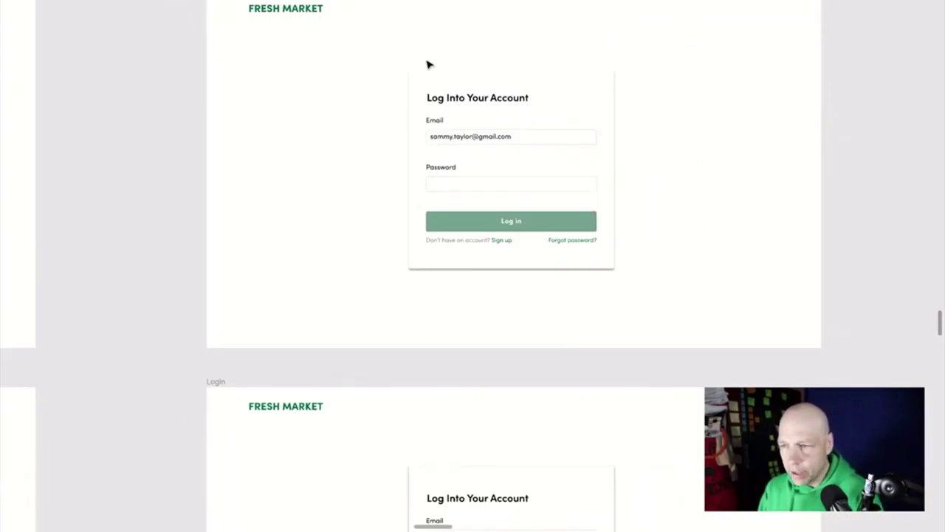
scroll(770, 217, down, 8)
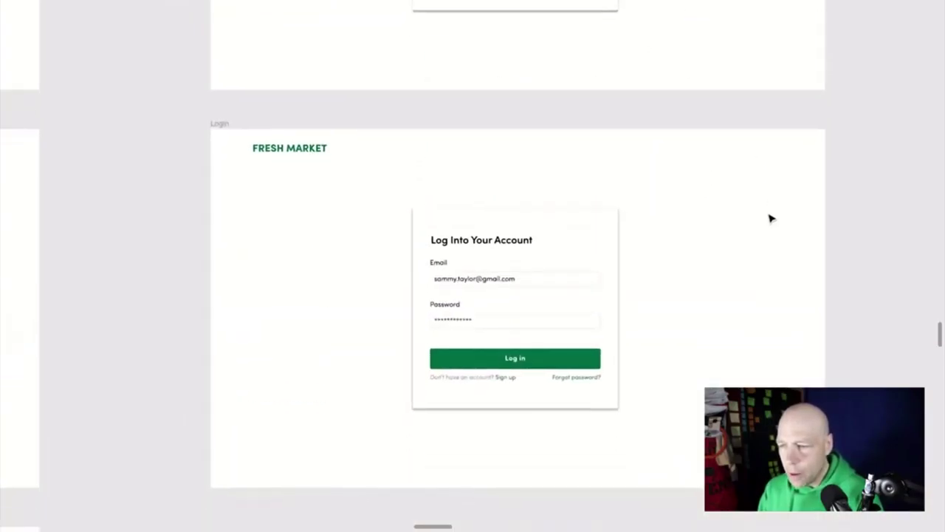
scroll(771, 217, left, 10)
scroll(770, 217, down, 5)
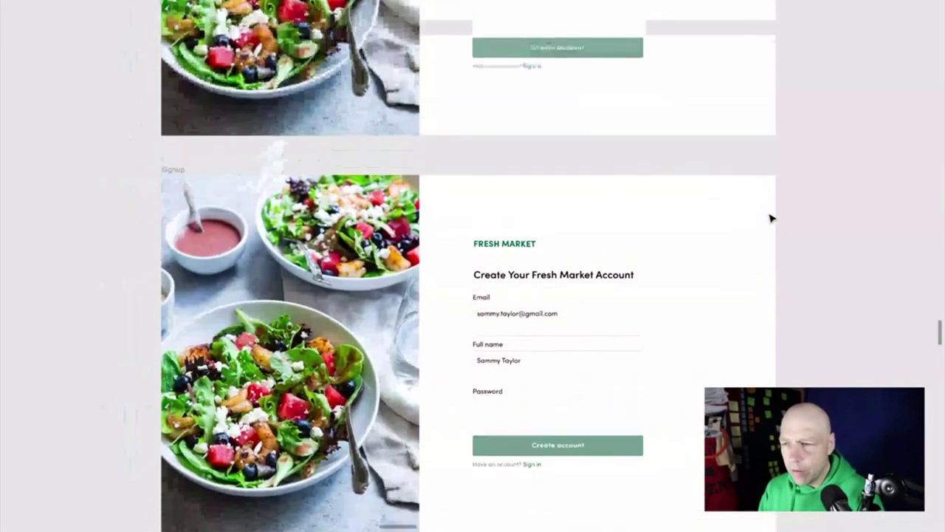
scroll(770, 217, down, 10)
scroll(770, 217, up, 1)
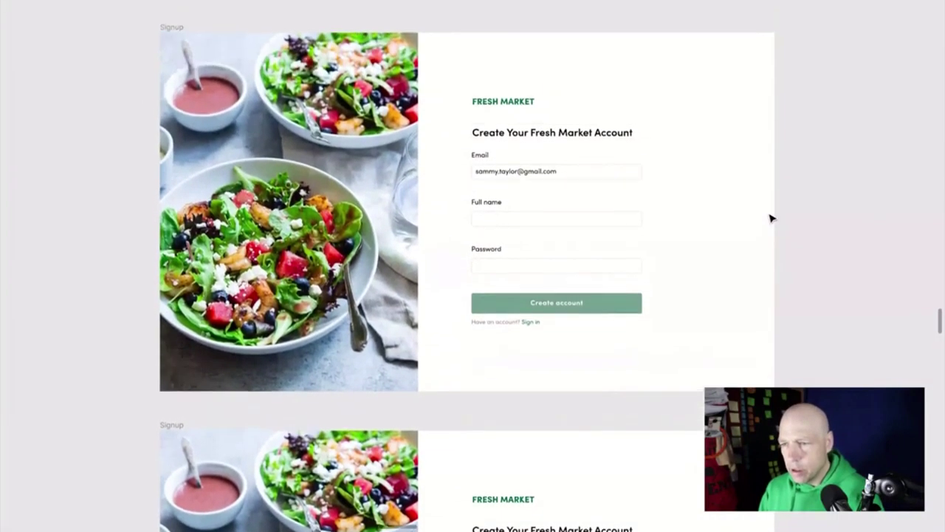
scroll(770, 218, up, 8)
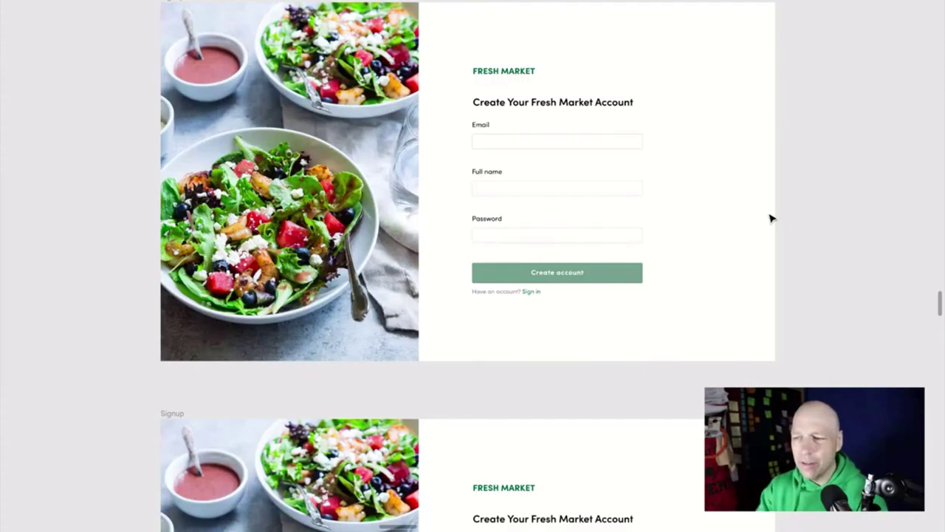
scroll(770, 217, up, 5)
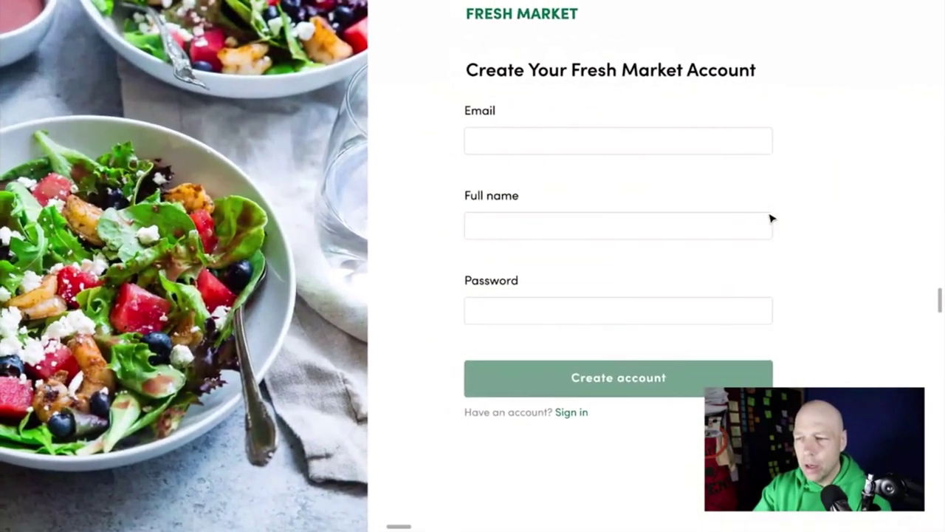
scroll(770, 218, right, 3)
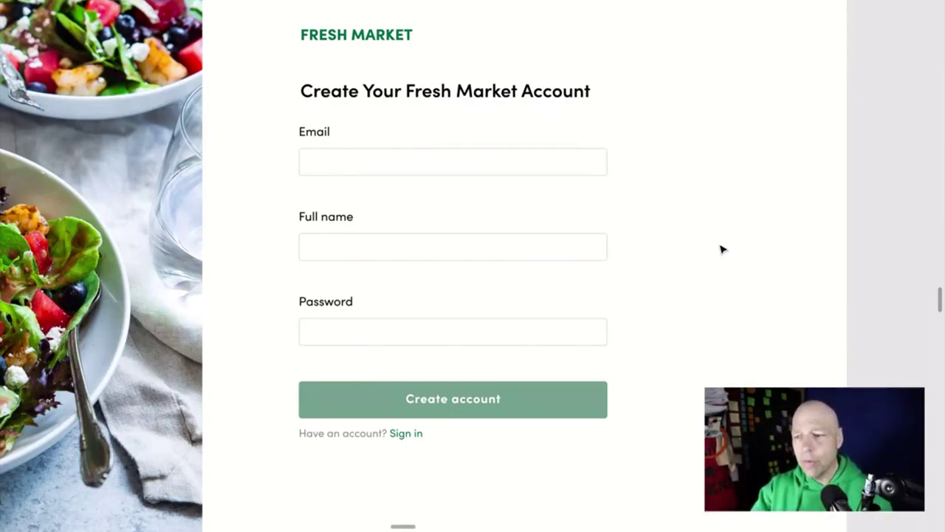
Zoom in on a Signup form, then zoom out to an overview of the Signup frames.
scroll(722, 250, down, 5)
scroll(723, 250, down, 2)
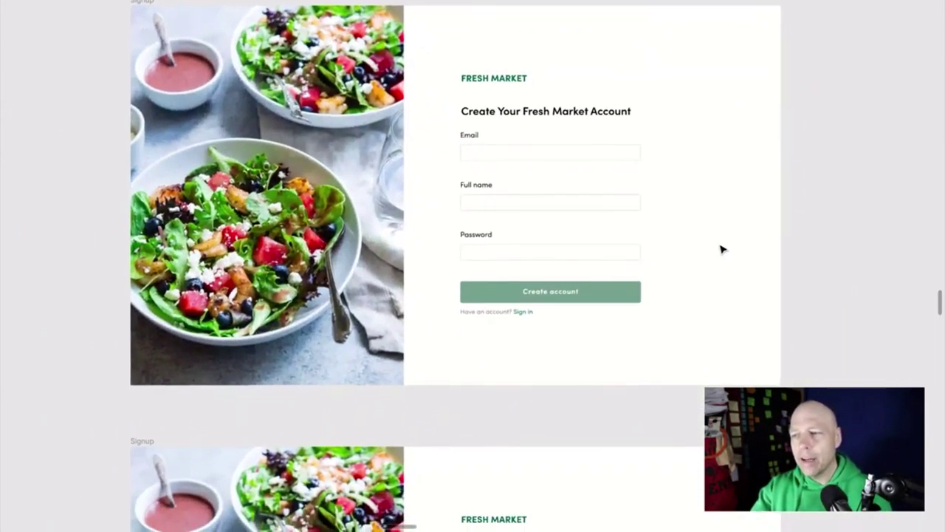
scroll(722, 250, down, 1)
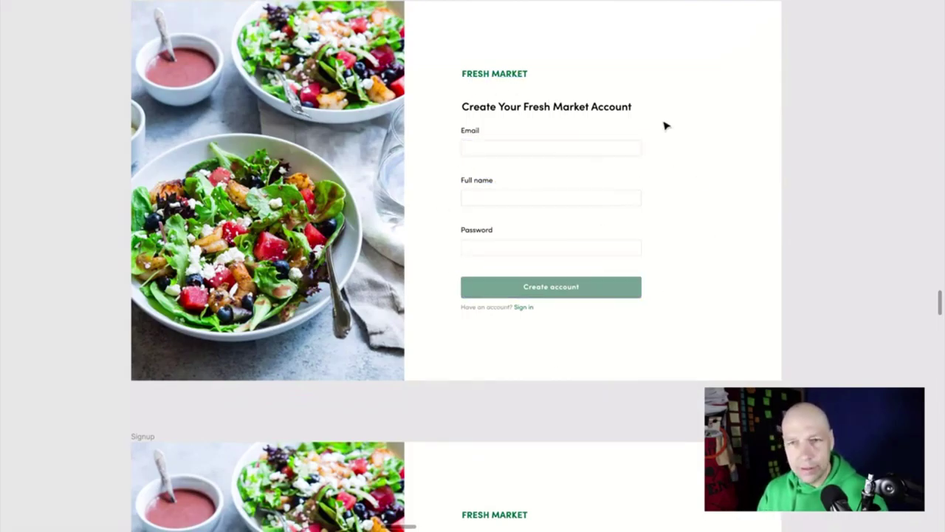
scroll(826, 220, down, 5)
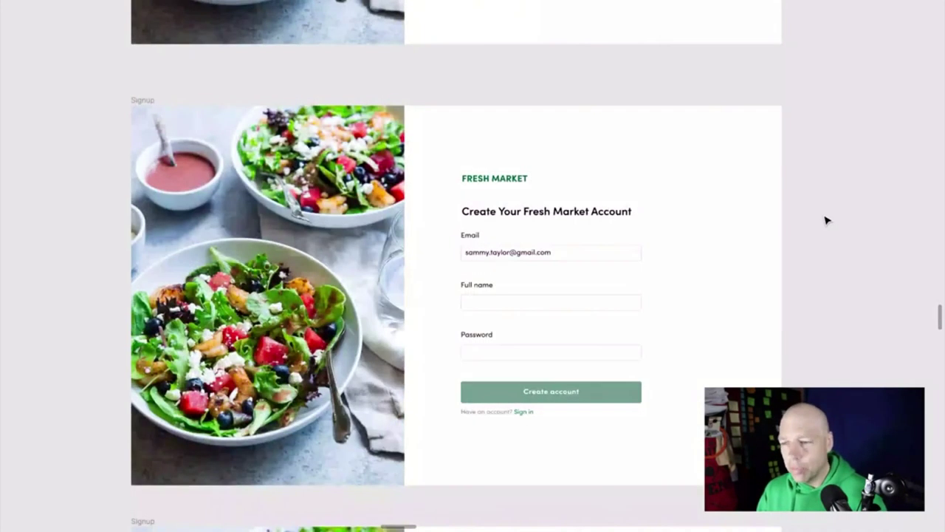
scroll(826, 221, down, 8)
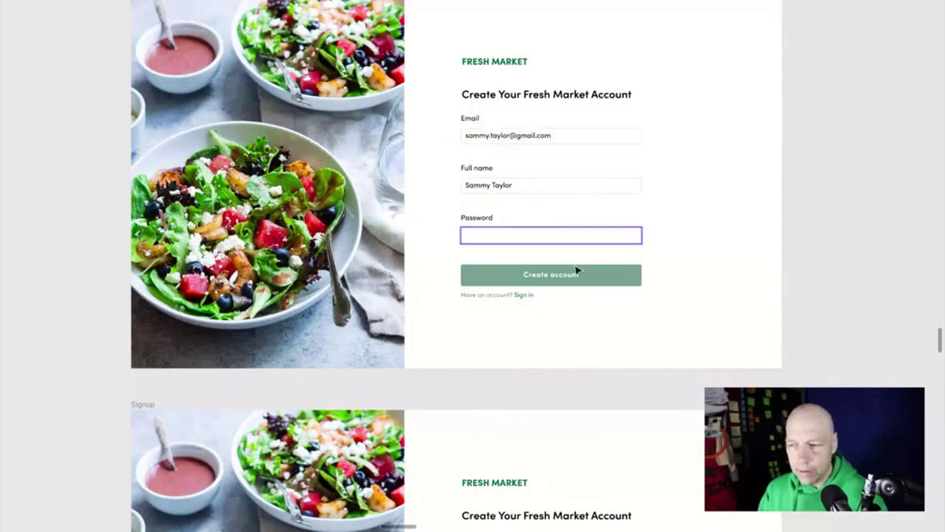
scroll(729, 275, down, 5)
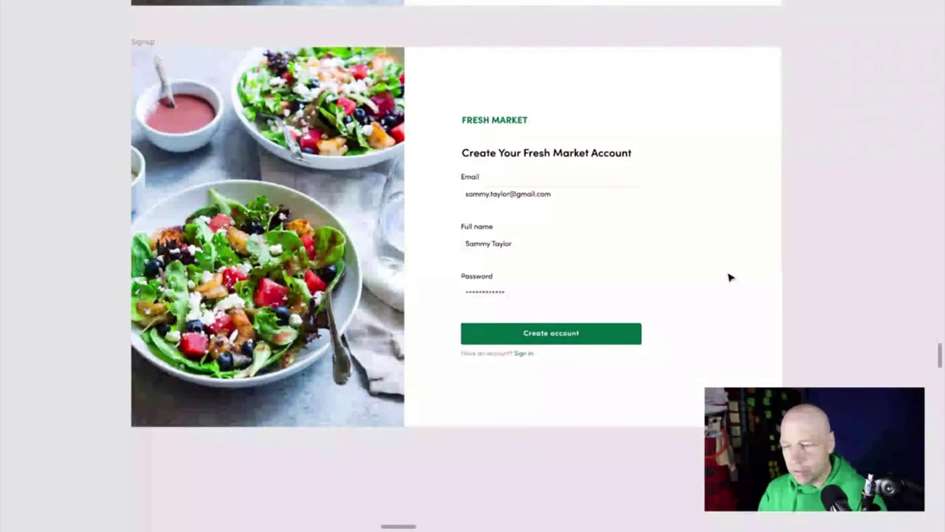
scroll(729, 277, up, 5)
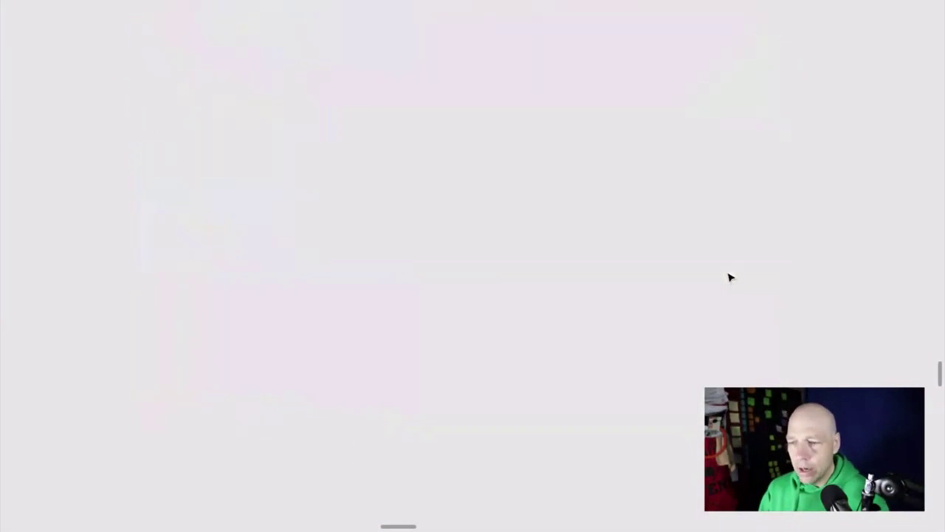
scroll(729, 277, up, 3)
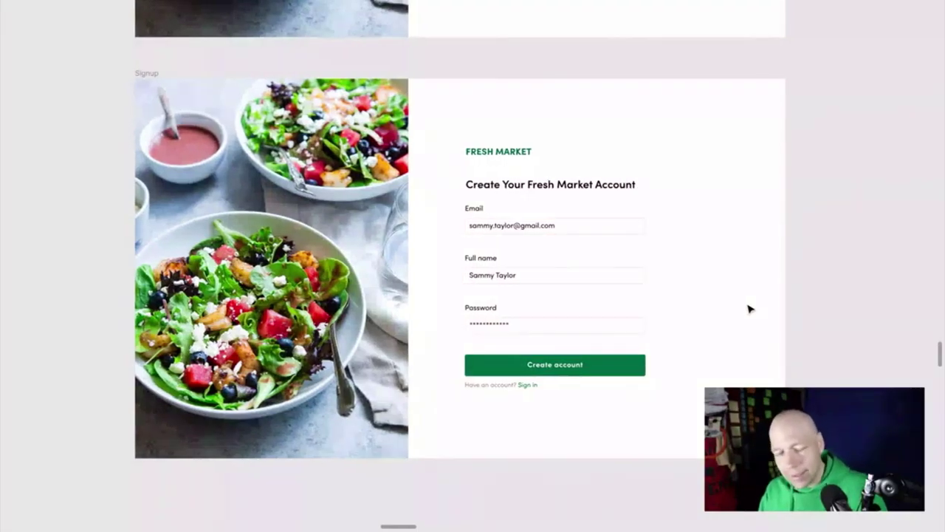
scroll(748, 309, down, 5)
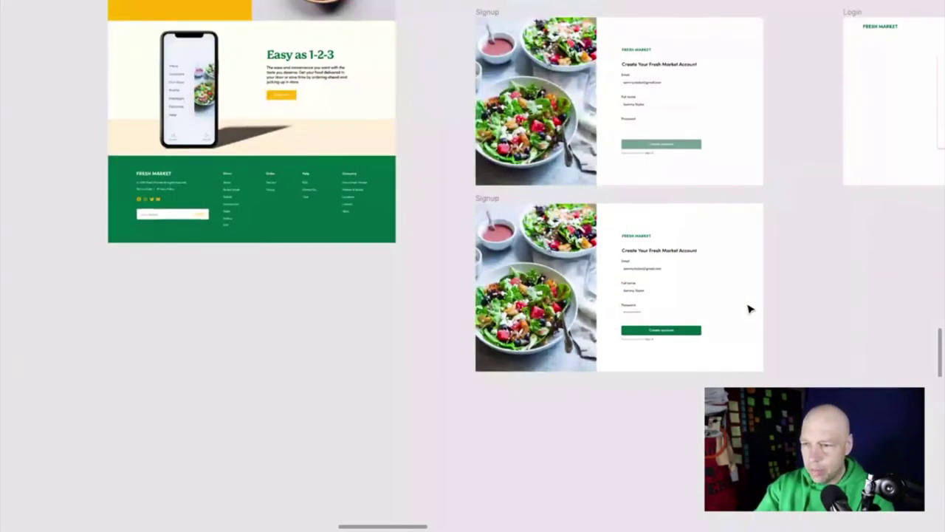
Pan down the Login frames to the filled Log Into Your Account form, then zoom out toward the Home Page.
scroll(748, 309, right, 5)
scroll(748, 309, right, 5)
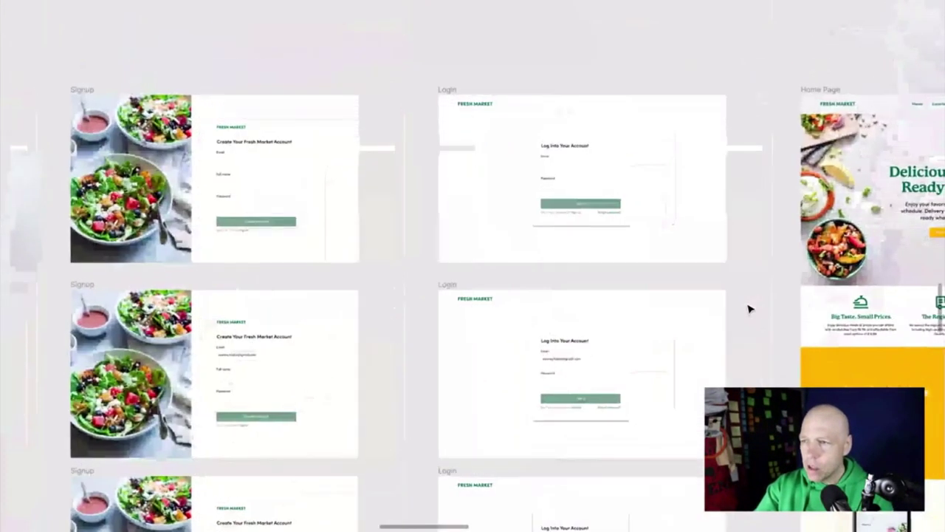
scroll(748, 309, up, 5)
scroll(750, 306, down, 2)
scroll(749, 306, up, 1)
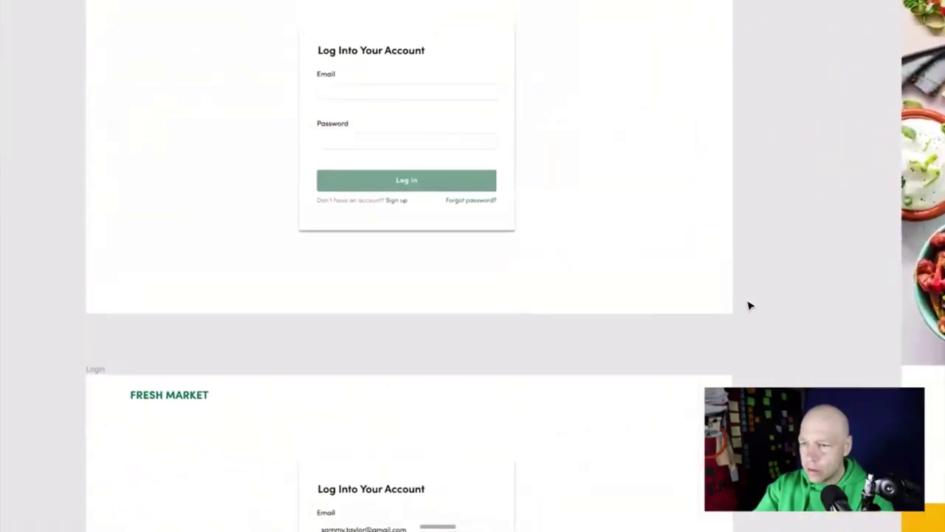
scroll(749, 306, down, 5)
scroll(749, 306, down, 2)
scroll(749, 306, left, 1)
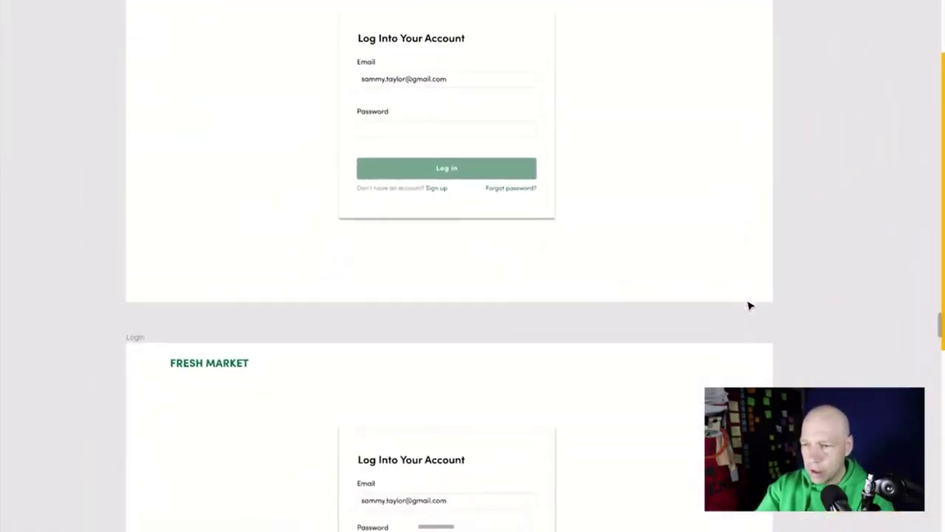
scroll(750, 306, down, 5)
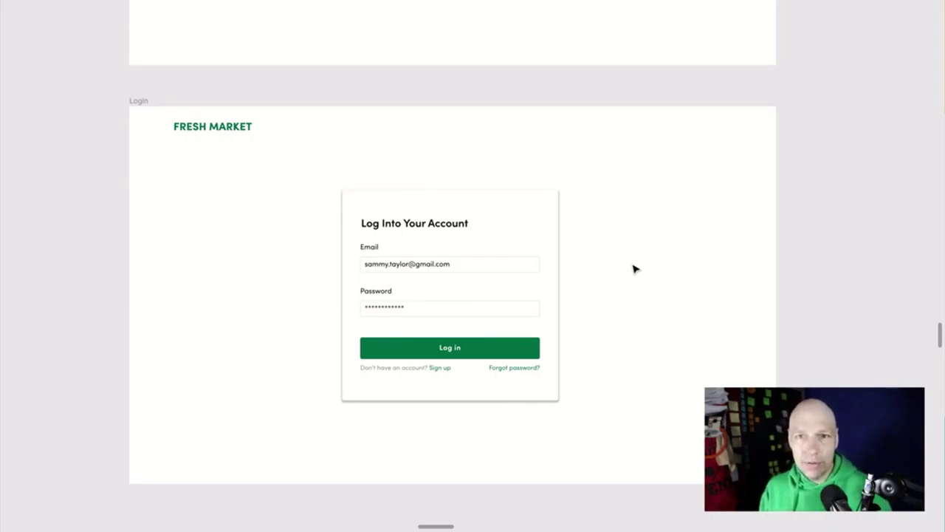
scroll(635, 269, down, 5)
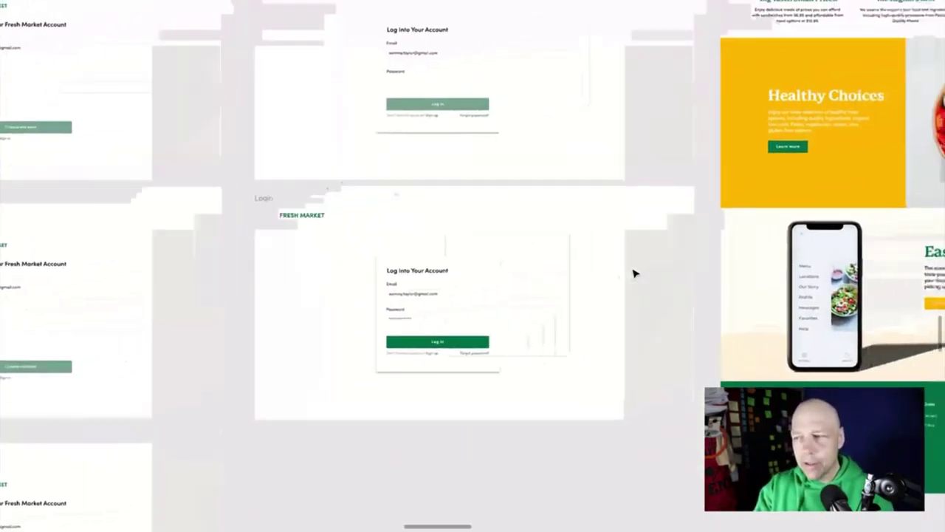
scroll(634, 272, right, 5)
scroll(633, 273, right, 10)
scroll(634, 273, up, 2)
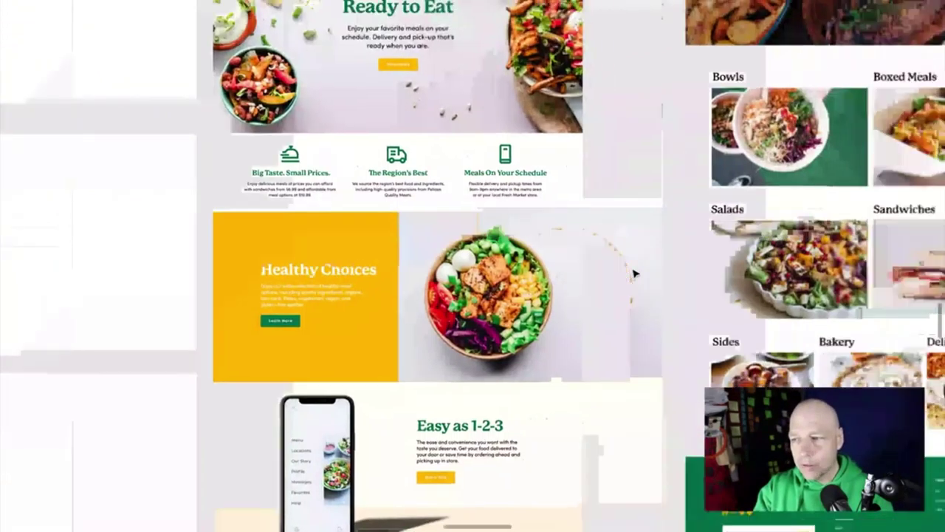
scroll(634, 273, up, 5)
scroll(633, 272, right, 2)
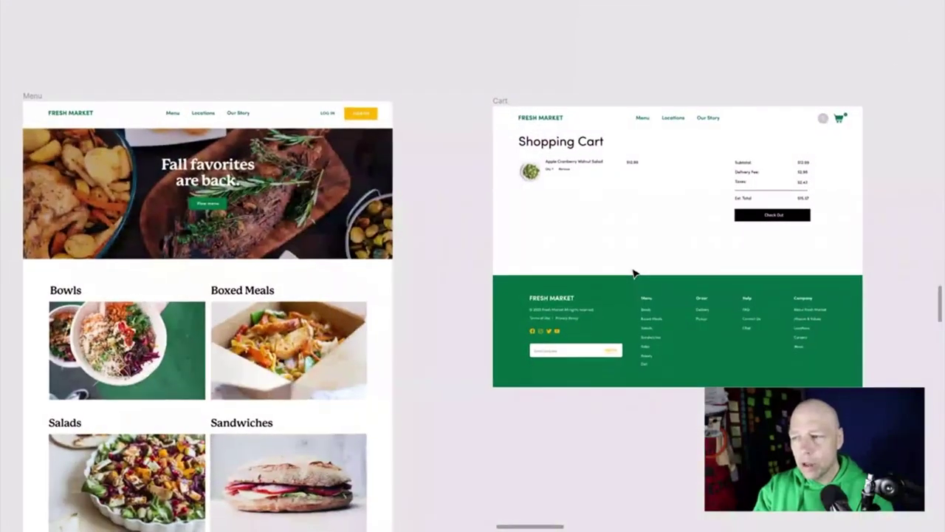
scroll(676, 112, up, 5)
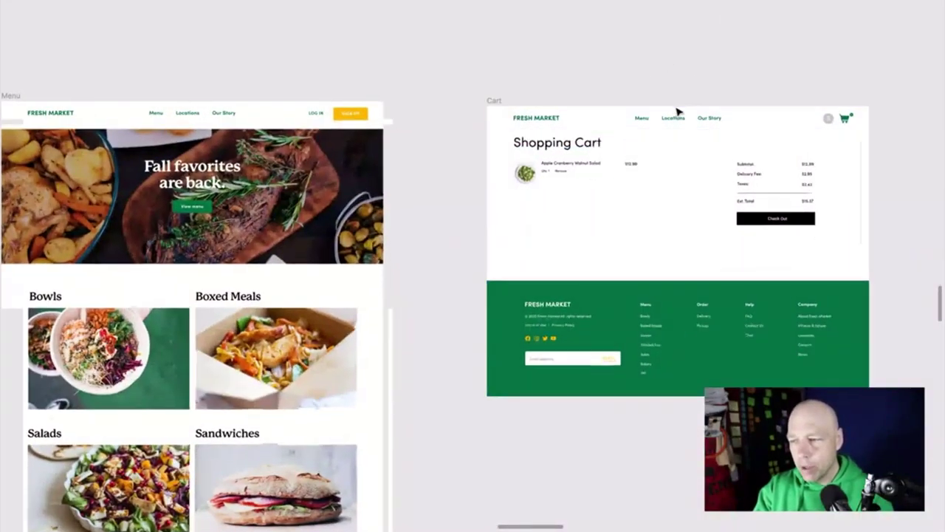
scroll(677, 113, right, 5)
scroll(678, 113, down, 1)
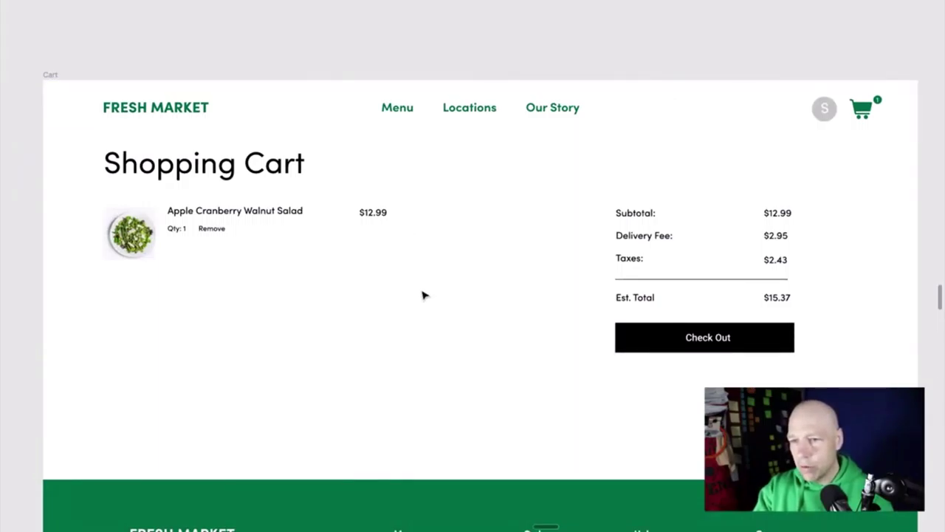
scroll(422, 295, down, 2)
scroll(423, 300, up, 5)
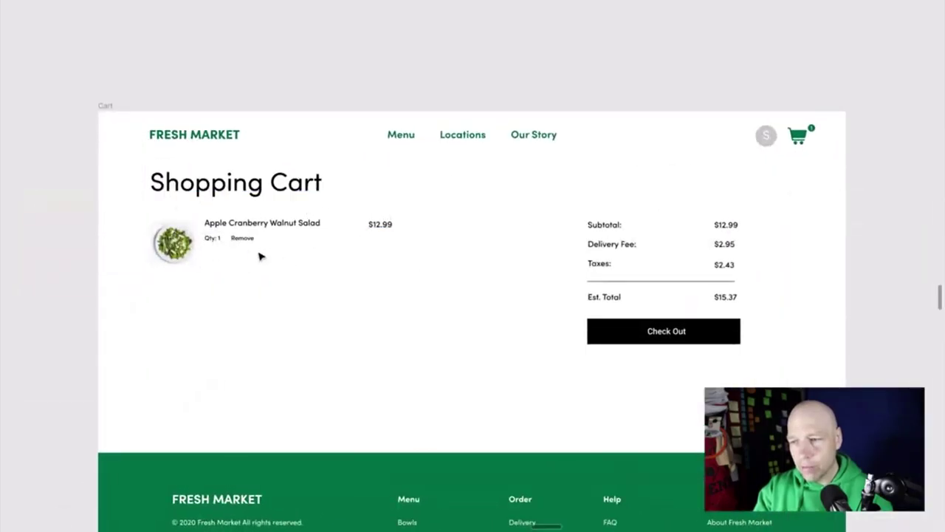
scroll(648, 309, right, 10)
scroll(648, 309, right, 10)
scroll(648, 309, down, 2)
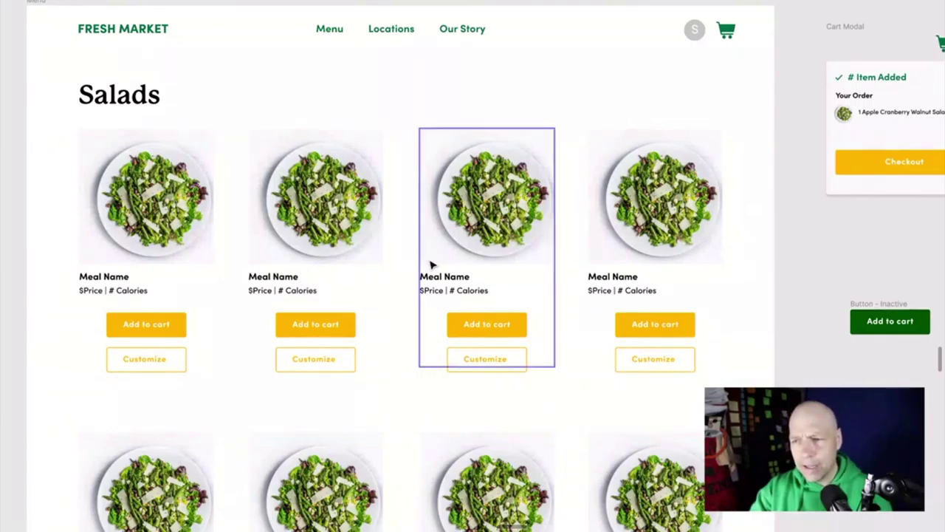
scroll(433, 251, down, 3)
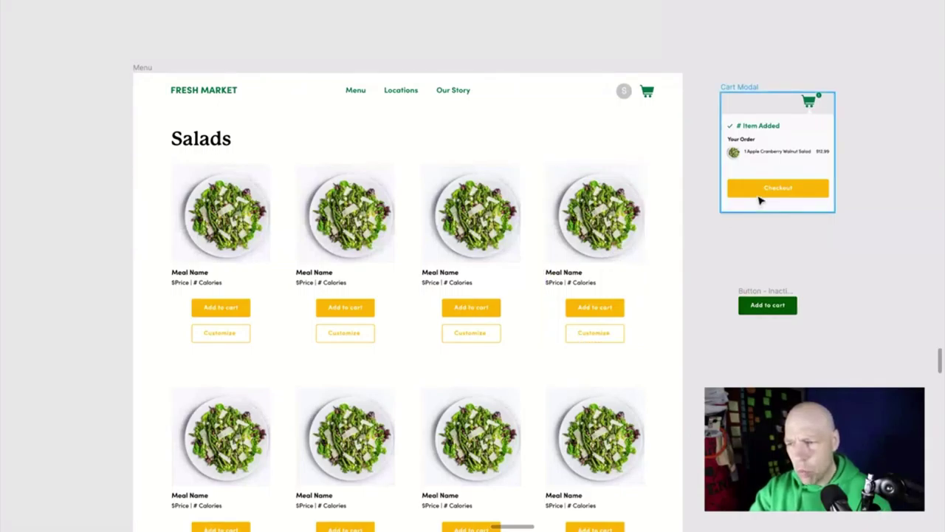
scroll(760, 200, down, 4)
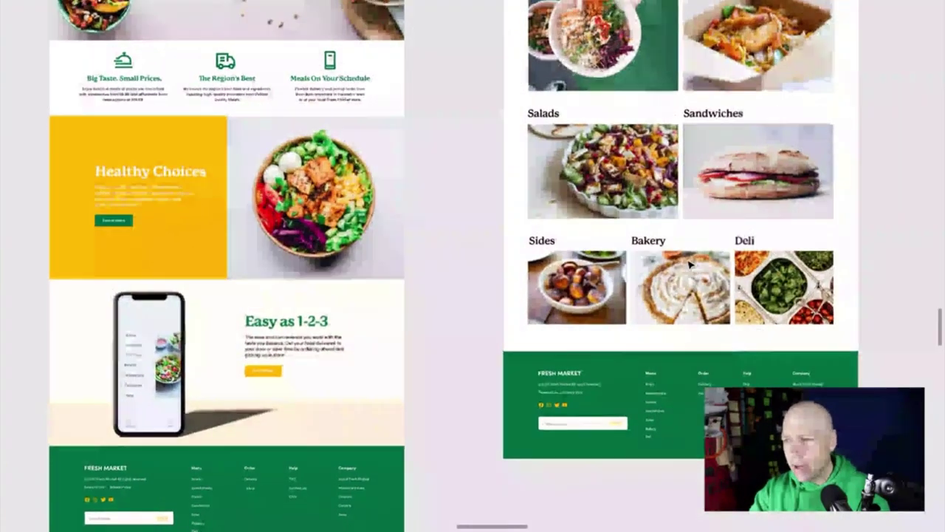
Pan across the Fresh Market design frames.
scroll(690, 265, left, 2)
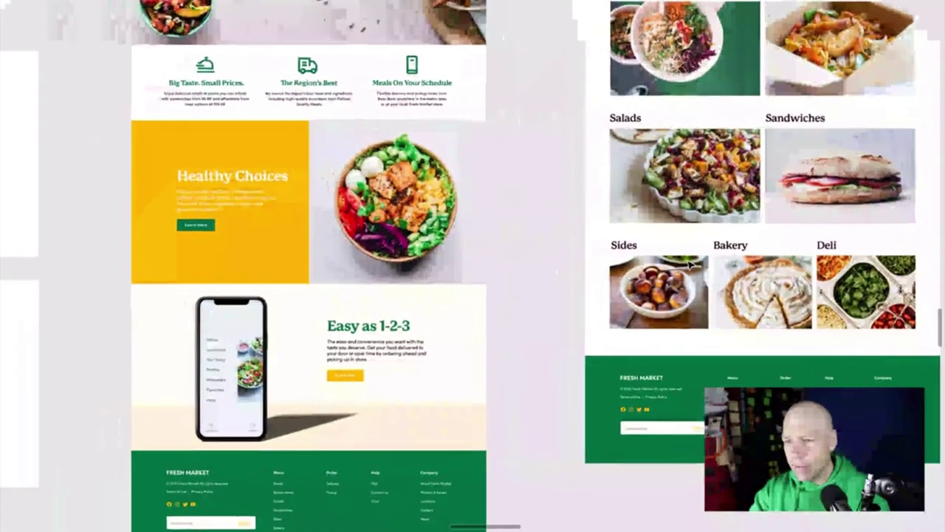
scroll(690, 264, left, 10)
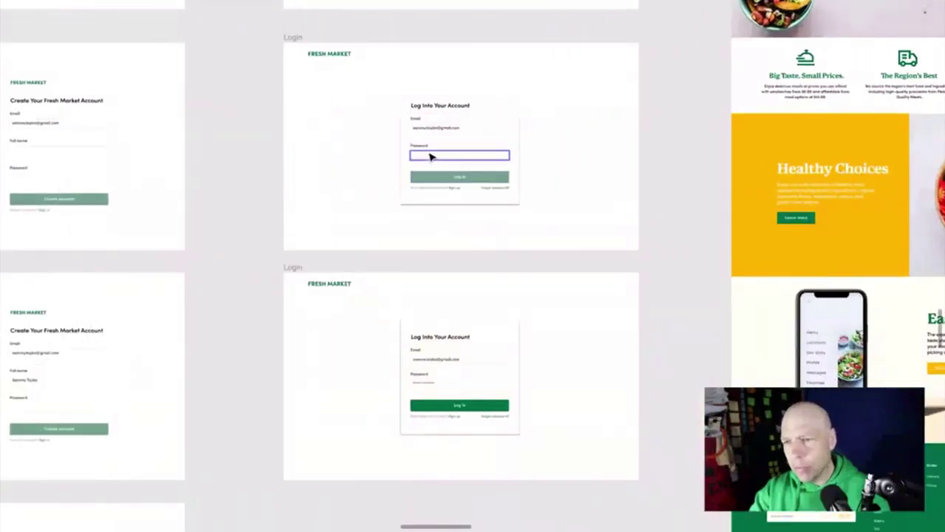
scroll(437, 213, down, 5)
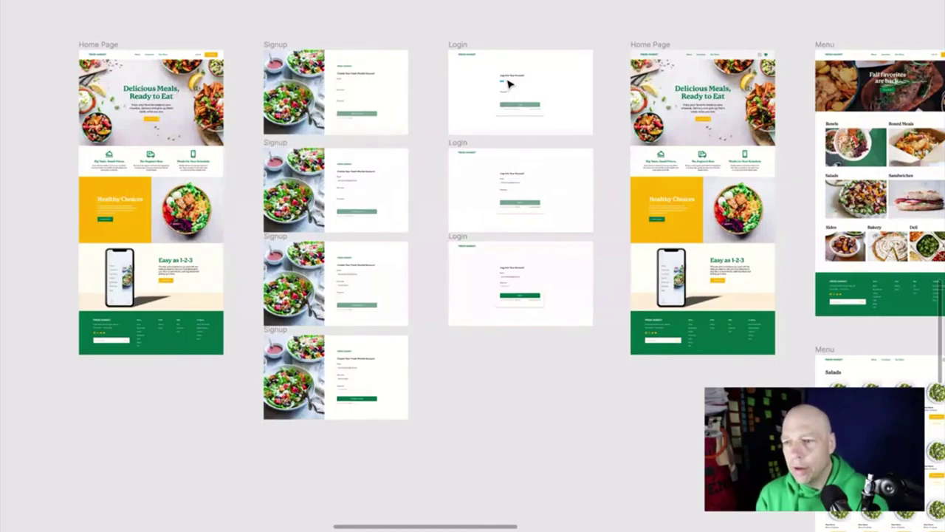
scroll(508, 85, right, 5)
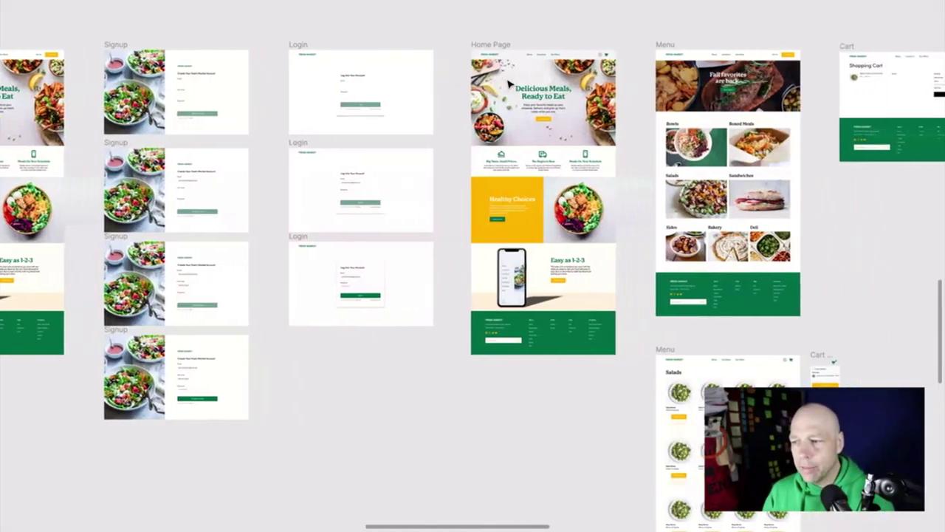
scroll(508, 84, down, 10)
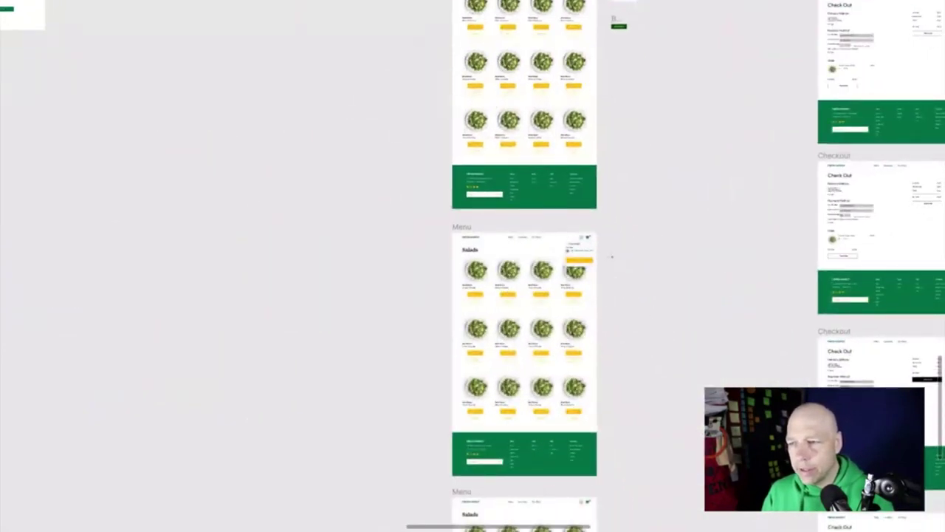
scroll(519, 179, up, 2)
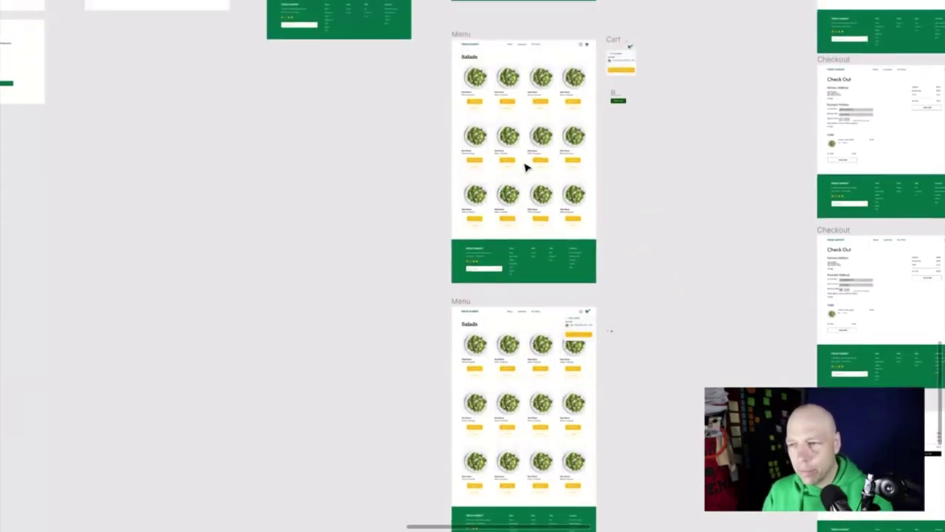
scroll(660, 259, right, 4)
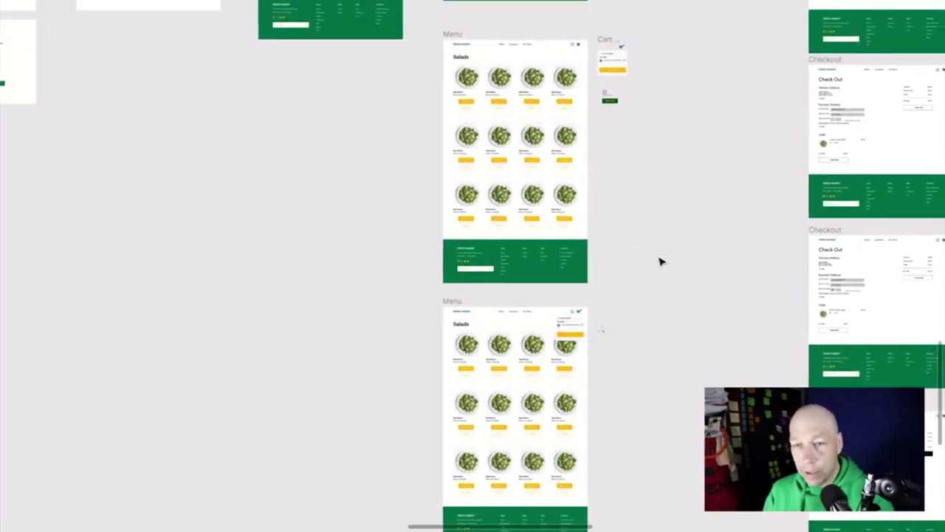
scroll(661, 259, up, 7)
scroll(666, 260, up, 1)
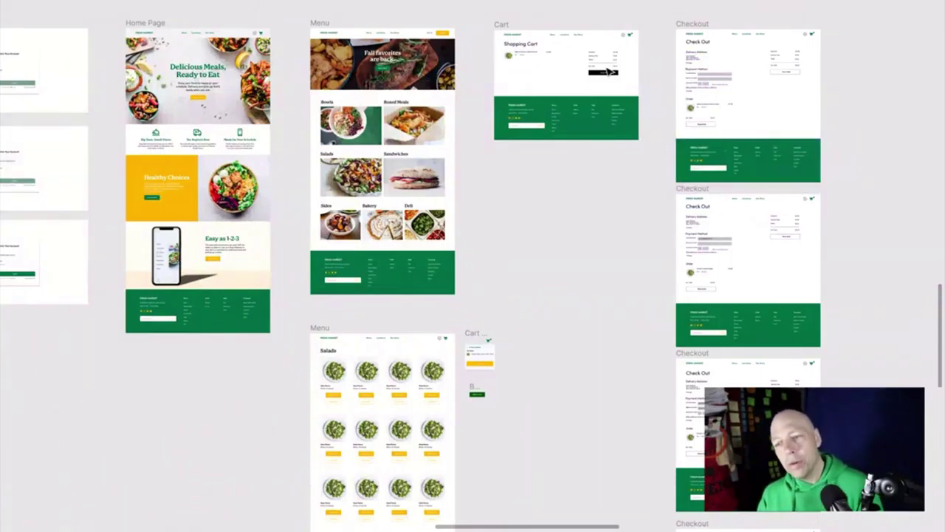
scroll(613, 73, down, 1)
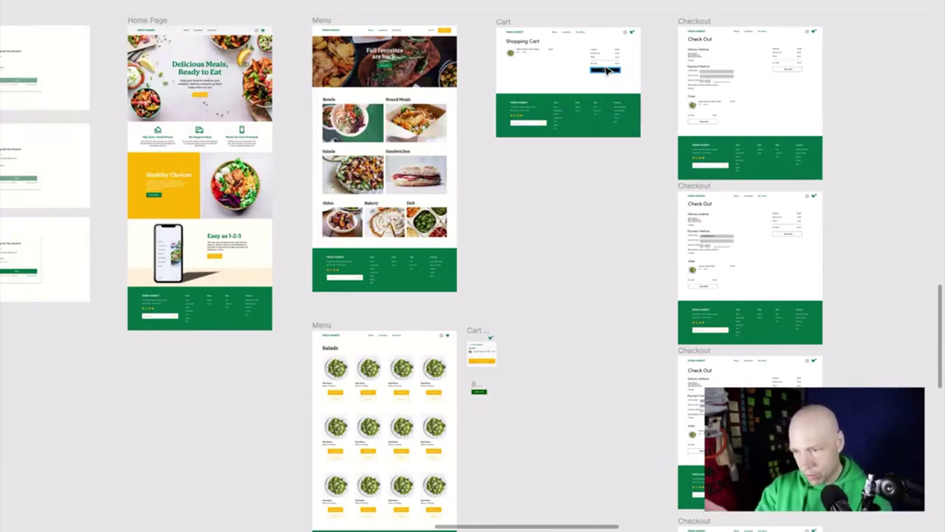
Pan over the Supermelon Home Page 5, Buyer Protection and How it Works frames.
scroll(528, 56, left, 10)
scroll(529, 56, left, 2)
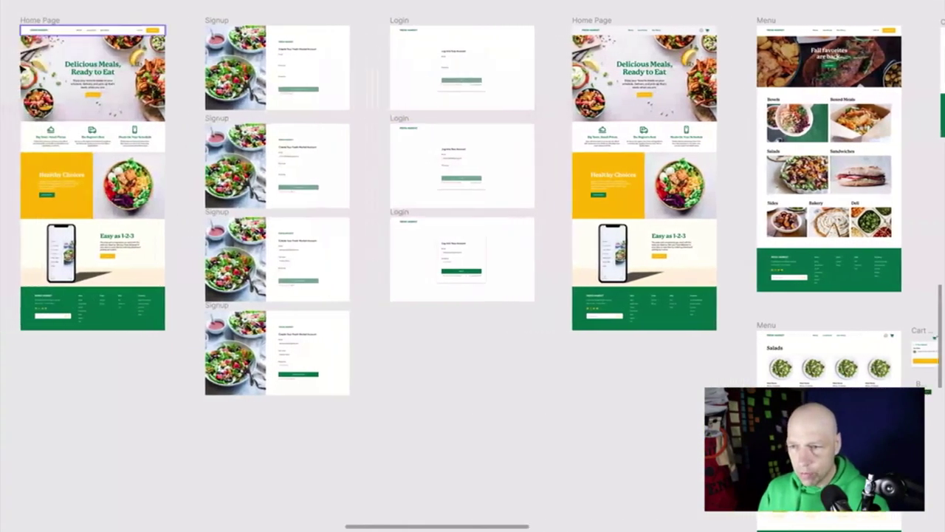
scroll(692, 65, right, 15)
scroll(692, 65, right, 2)
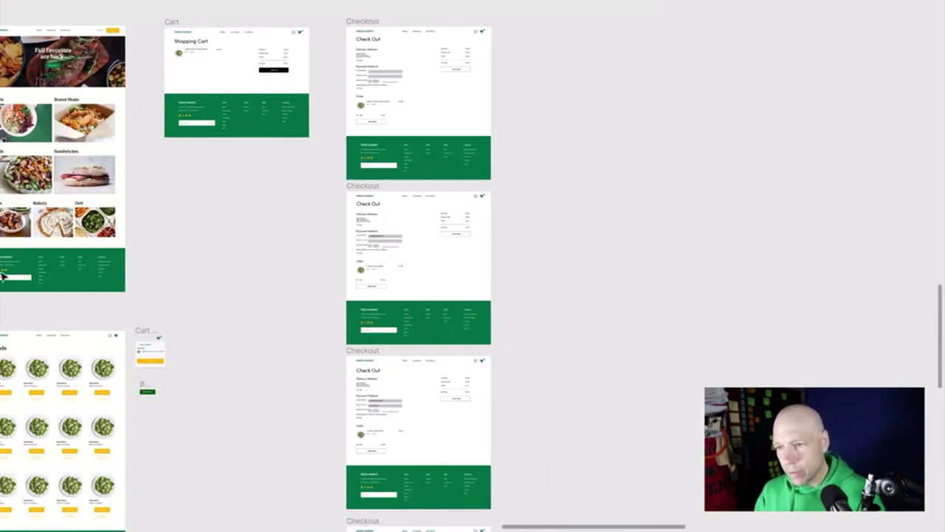
scroll(517, 303, down, 1)
scroll(627, 258, up, 1)
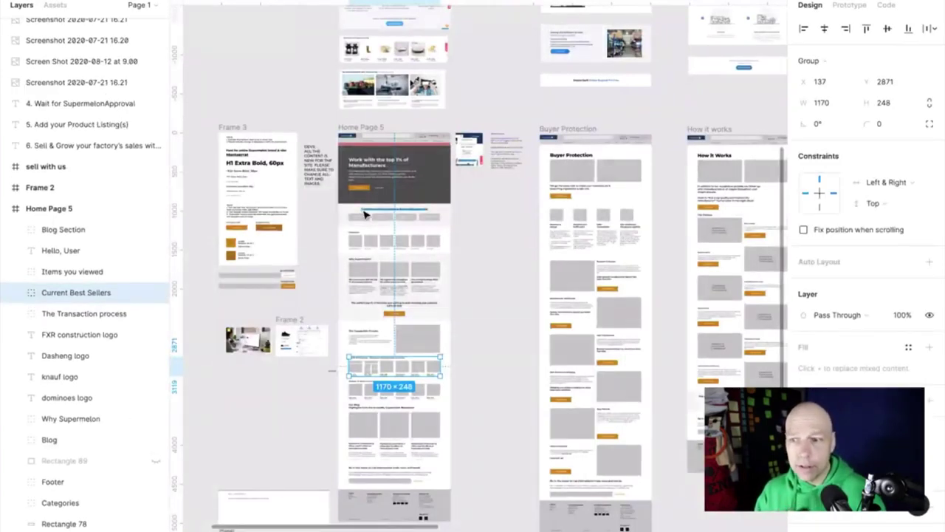
Hide the side panels, zoom into the Home Page 5 hero, and open the H1 spec note for editing.
key(ctrl+backslash)
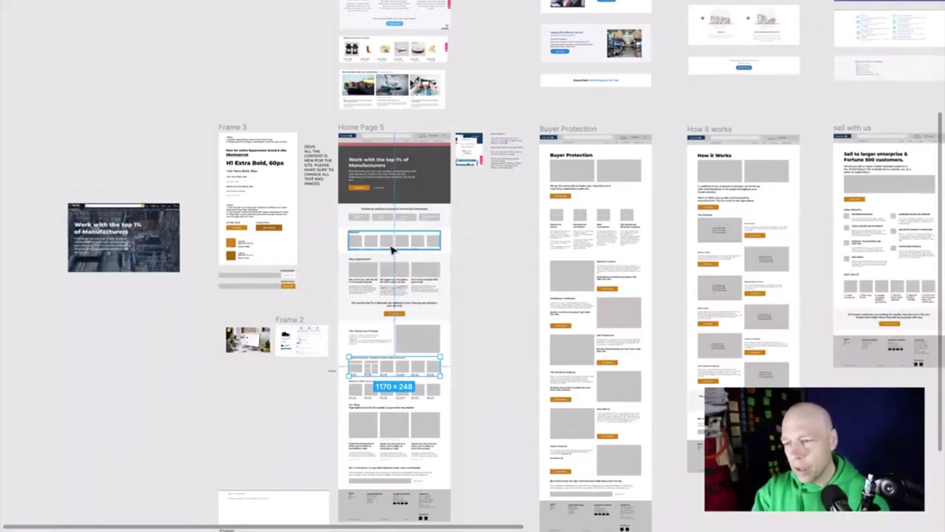
scroll(408, 176, up, 10)
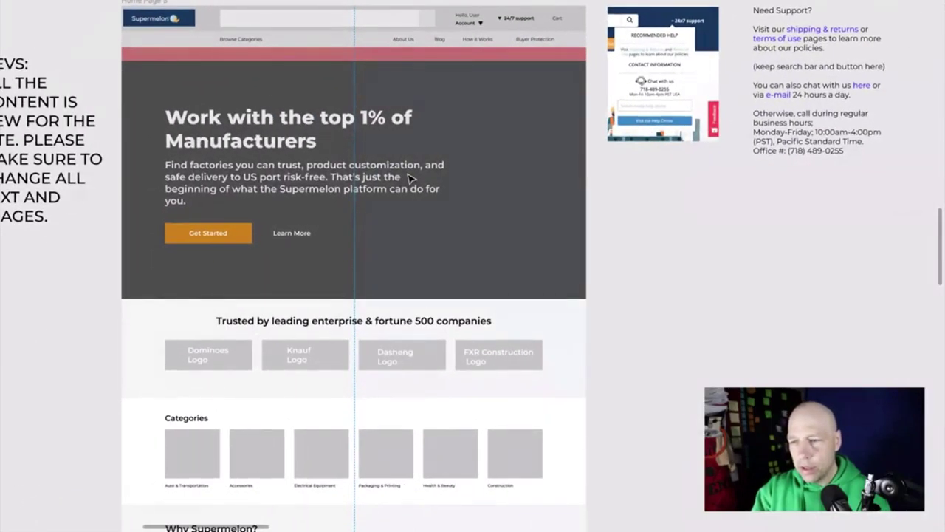
scroll(175, 136, left, 8)
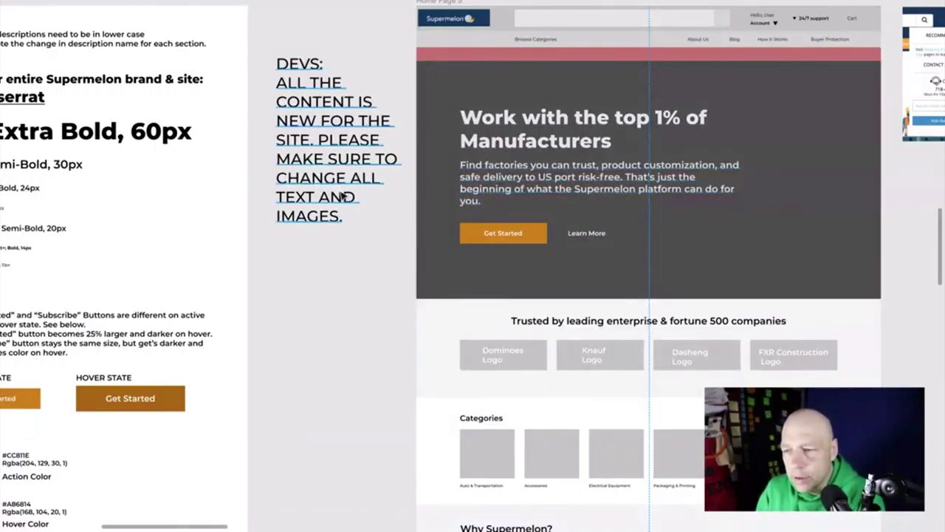
scroll(290, 150, left, 3)
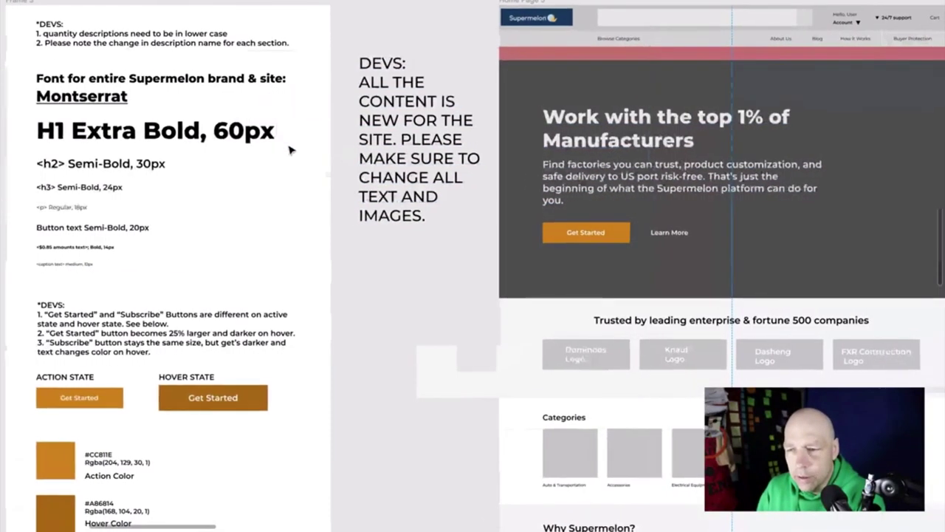
click(148, 132)
double_click(151, 132)
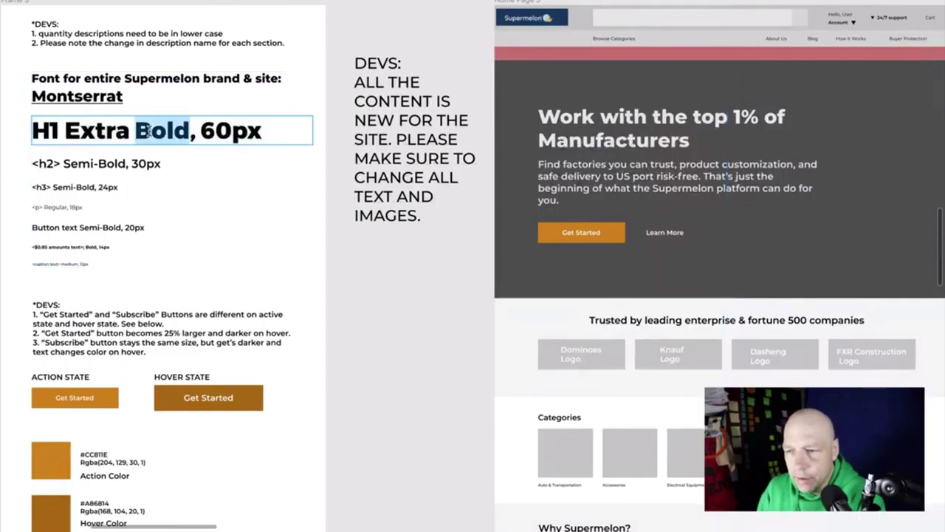
With the panels shown again, set the 'H1 Extra Bold, 60px' spec line's font size to 60.
click(625, 126)
key(Return)
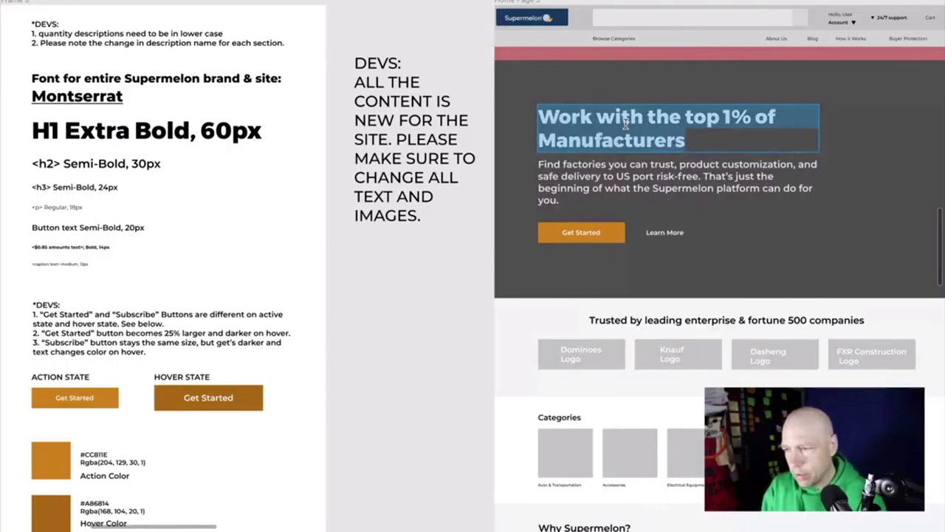
key(ctrl+backslash)
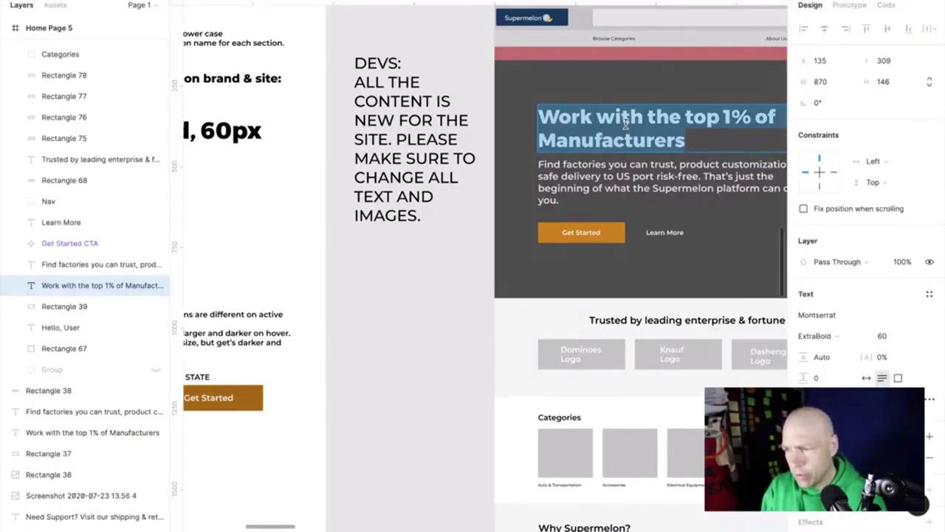
scroll(625, 126, left, 4)
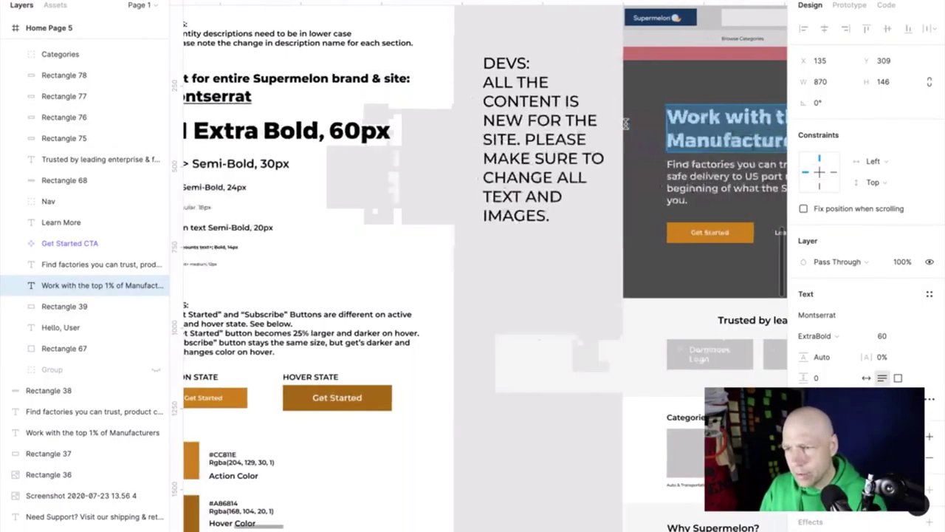
double_click(251, 132)
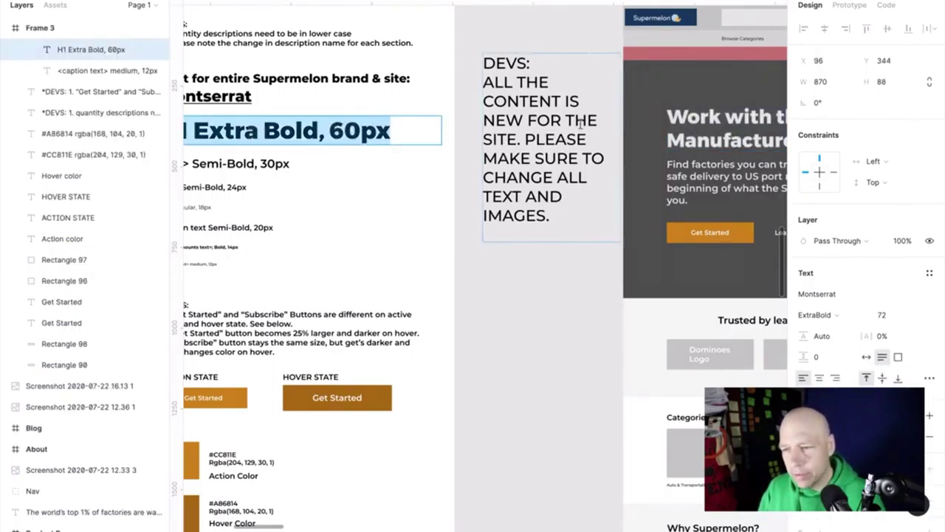
click(888, 318)
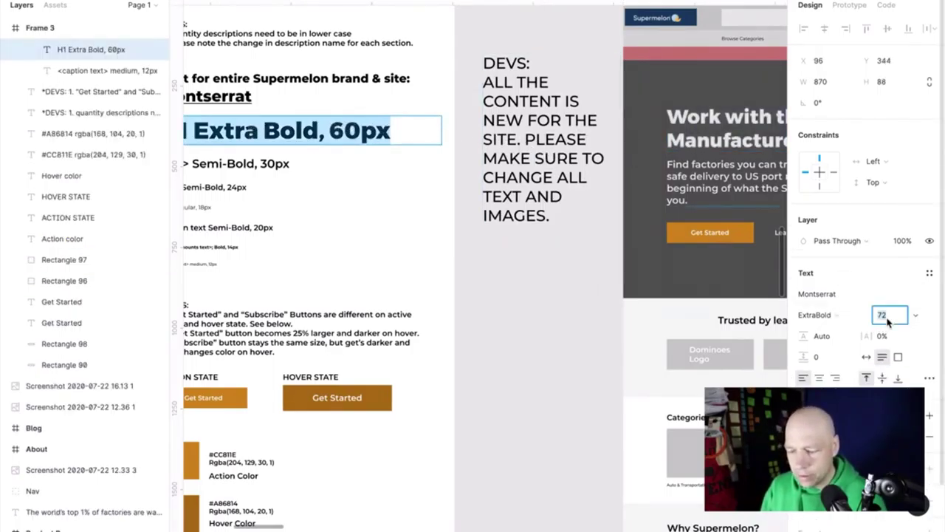
text(60)
key(Return)
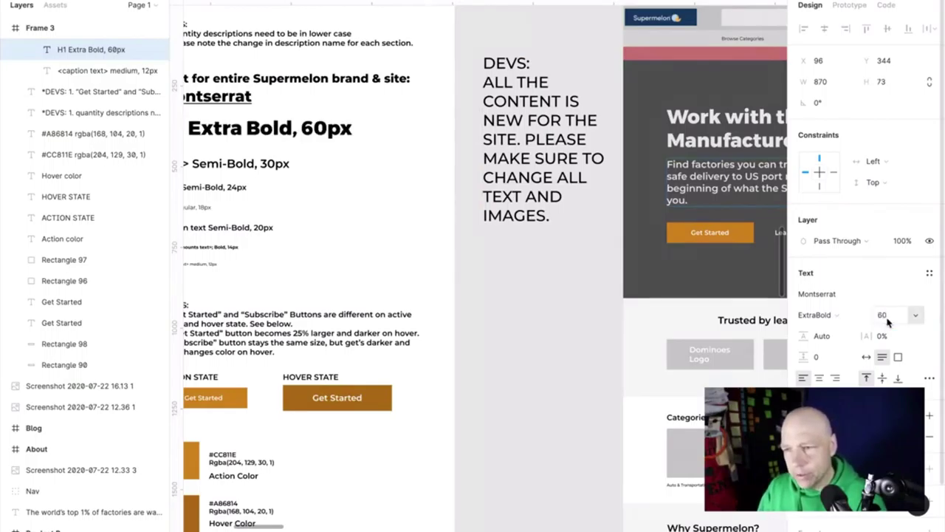
scroll(587, 281, right, 6)
scroll(587, 281, left, 10)
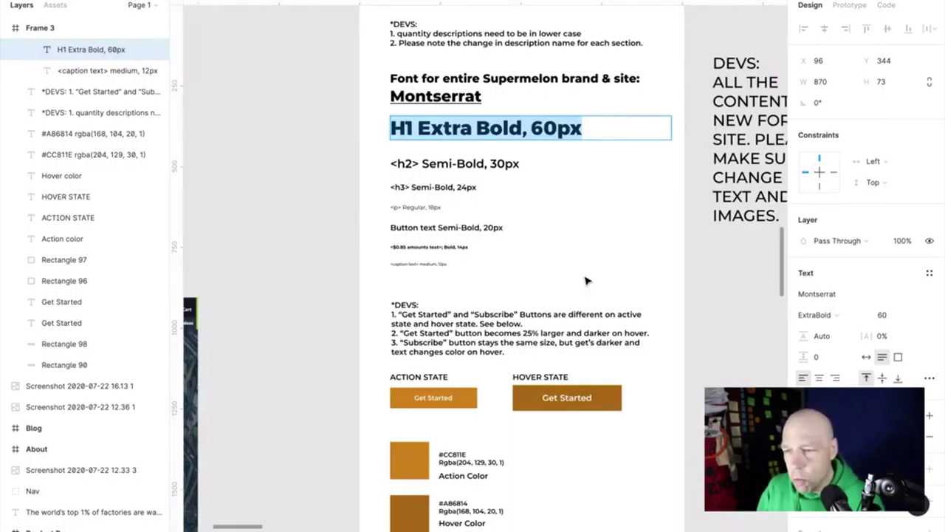
Scroll down Home Page 5 and inspect the 'Why Supermelon?' heading's text style.
scroll(587, 281, right, 1)
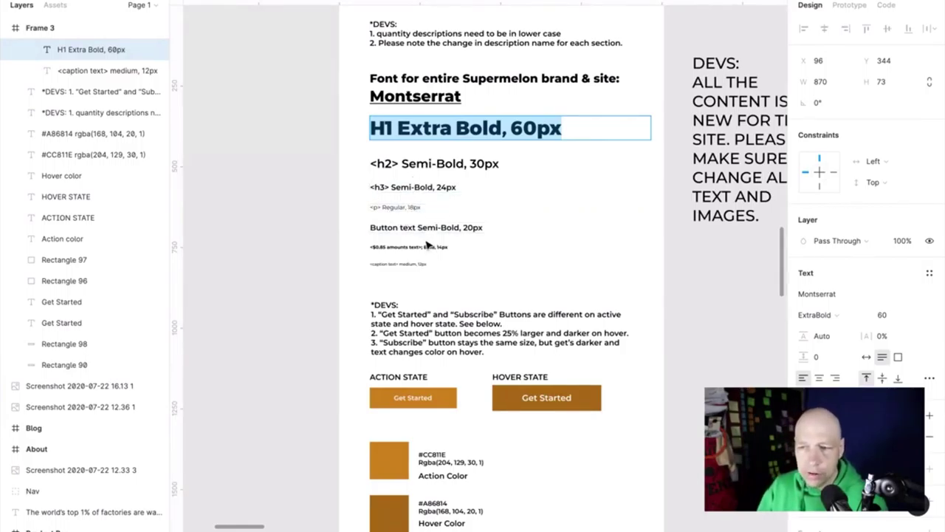
scroll(426, 245, right, 10)
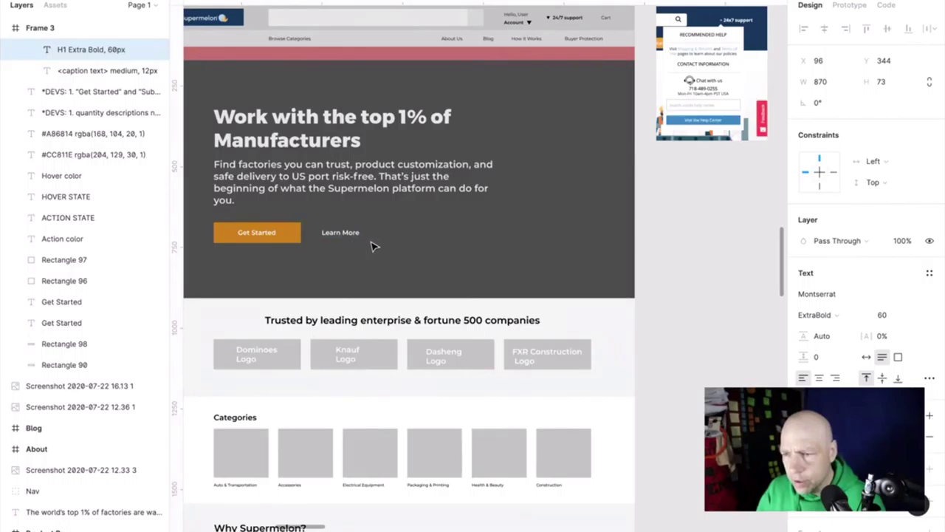
scroll(371, 245, down, 5)
scroll(373, 246, down, 3)
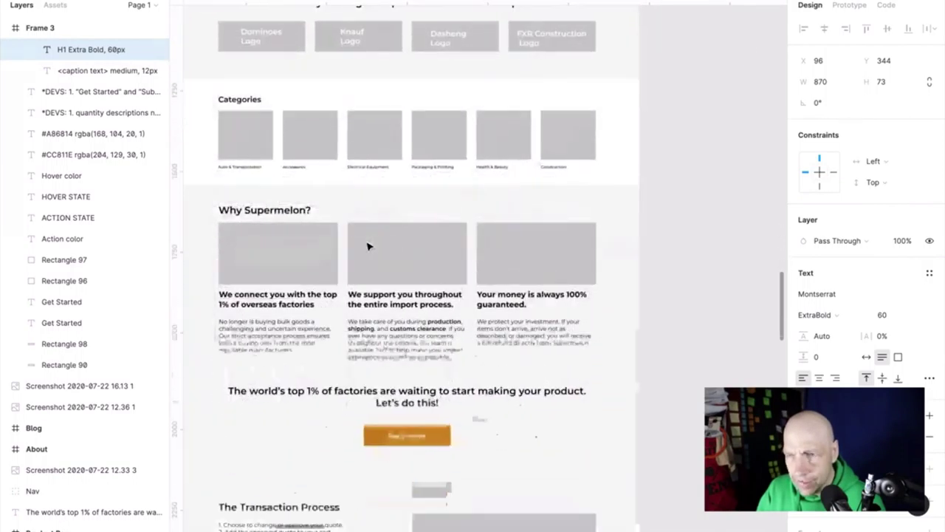
double_click(280, 211)
double_click(280, 212)
click(280, 211)
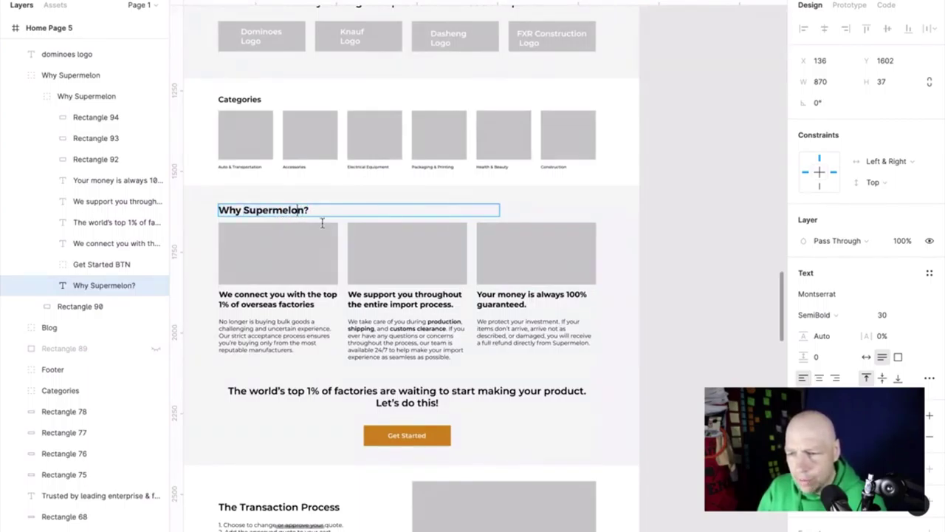
Select all of 'Our Blog', then 'Why Supermelon?', to compare their Montserrat SemiBold 30 styles.
scroll(322, 223, down, 10)
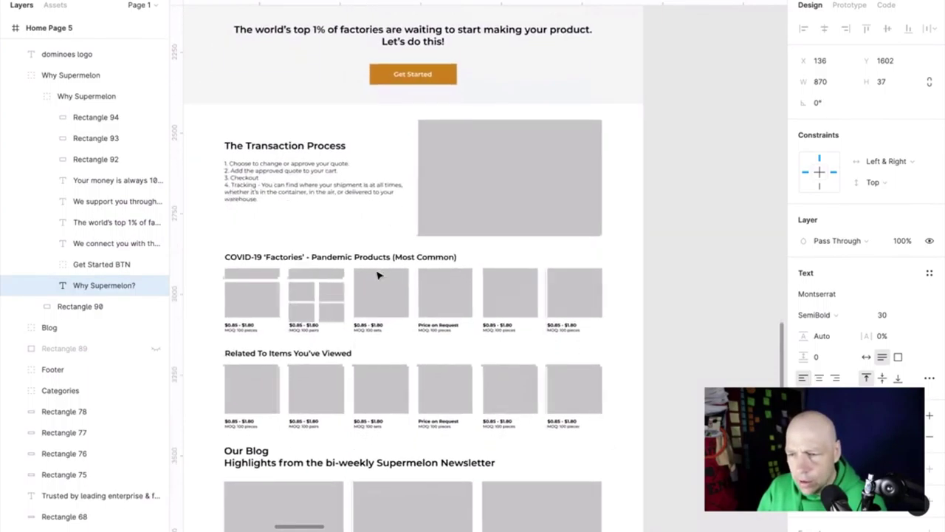
scroll(377, 275, down, 5)
scroll(382, 276, down, 2)
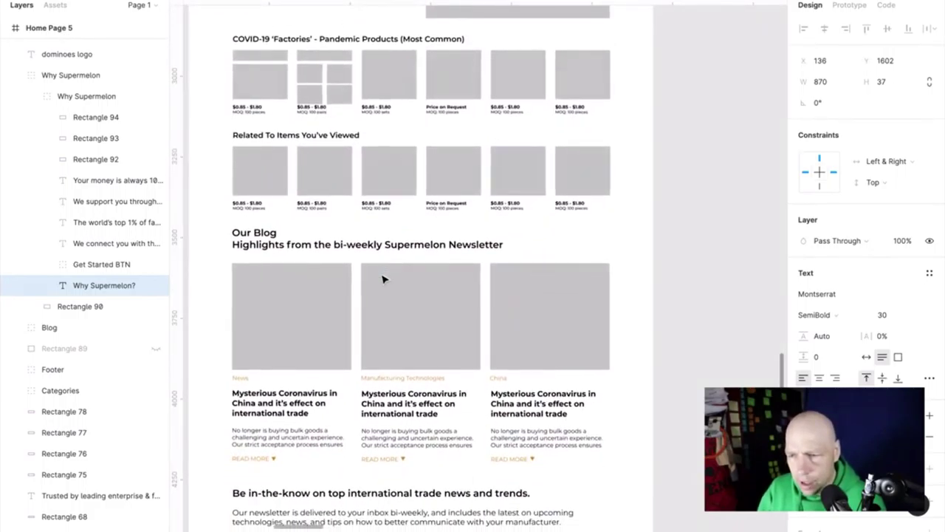
scroll(381, 278, left, 1)
double_click(255, 233)
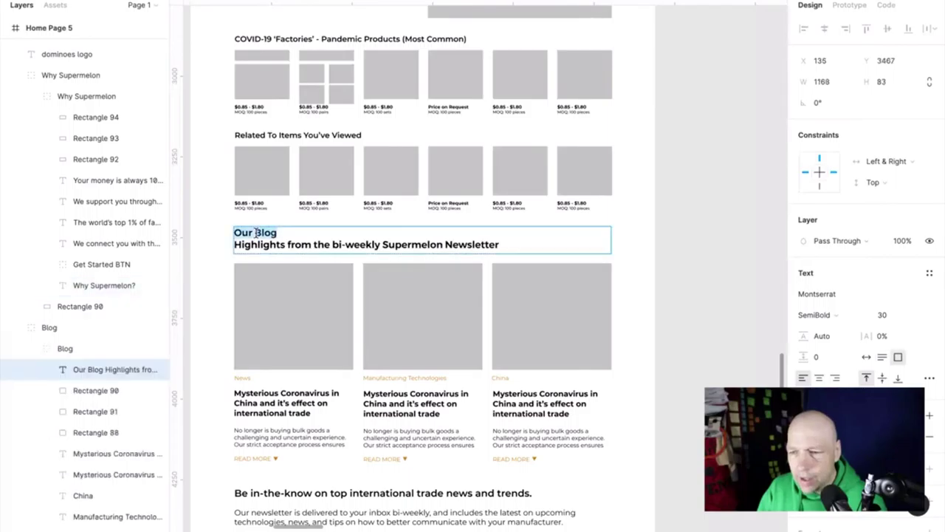
key(ctrl+a)
scroll(169, 226, left, 10)
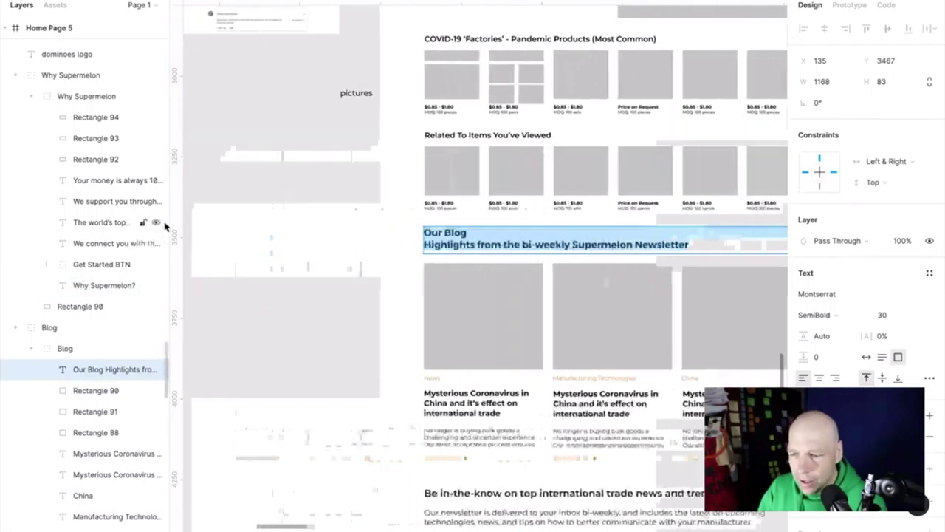
scroll(506, 247, right, 8)
scroll(506, 248, up, 15)
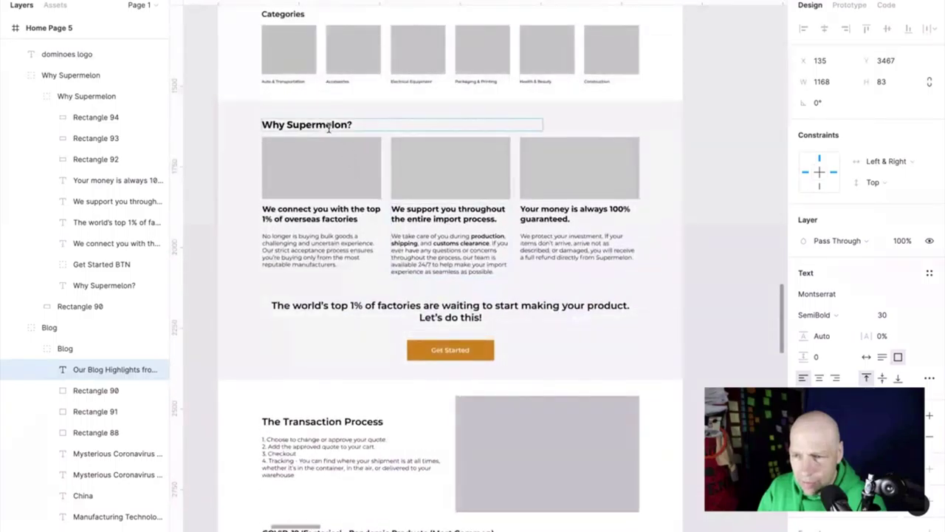
double_click(318, 125)
key(ctrl+a)
Select the entire blog subtitle line below the 'Our Blog' heading.
scroll(436, 322, down, 6)
scroll(436, 322, down, 6)
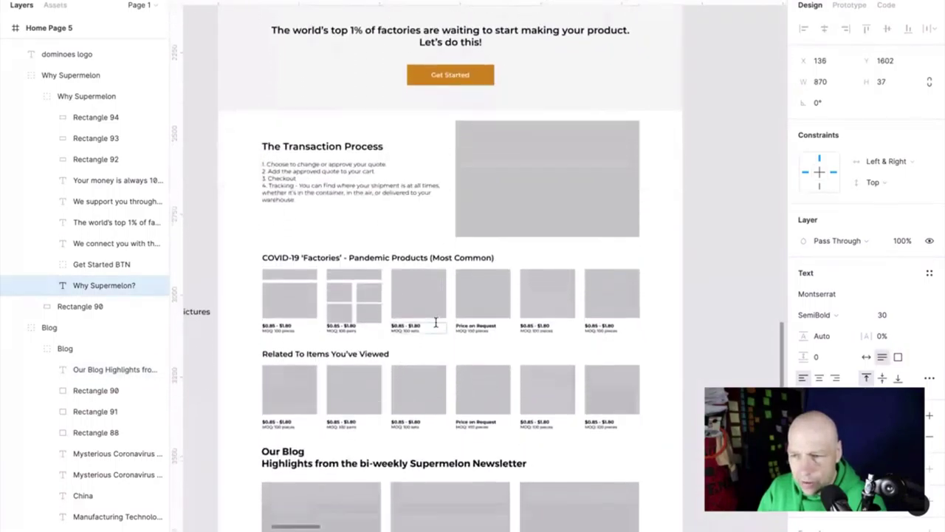
double_click(321, 341)
triple_click(321, 342)
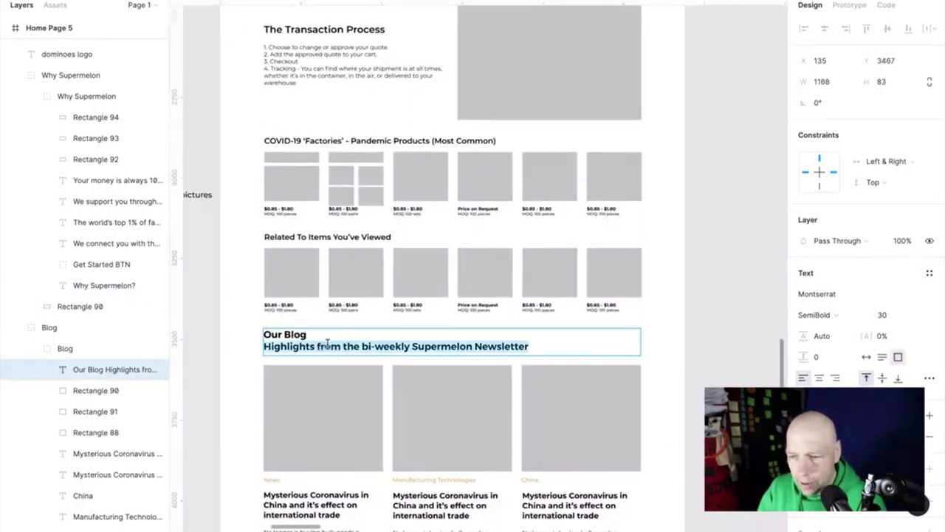
click(890, 315)
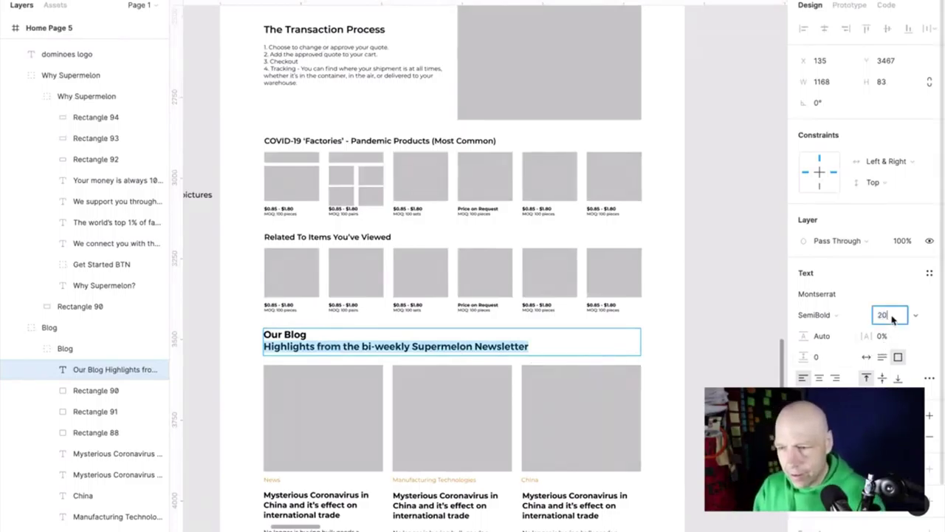
text(20)
key(Return)
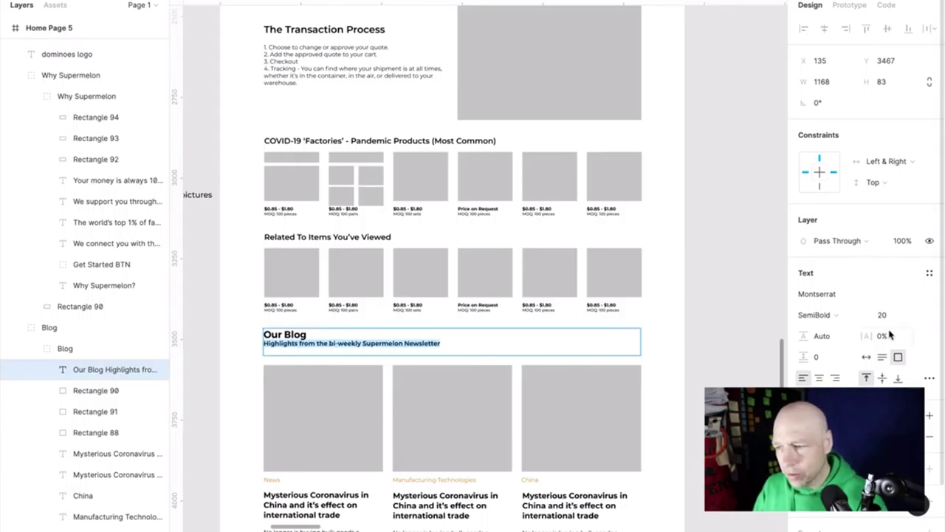
click(845, 321)
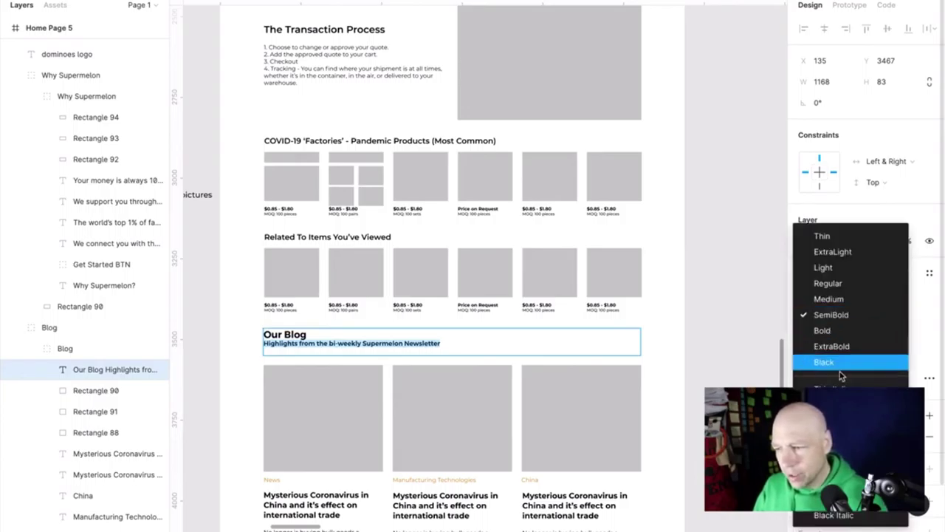
click(813, 408)
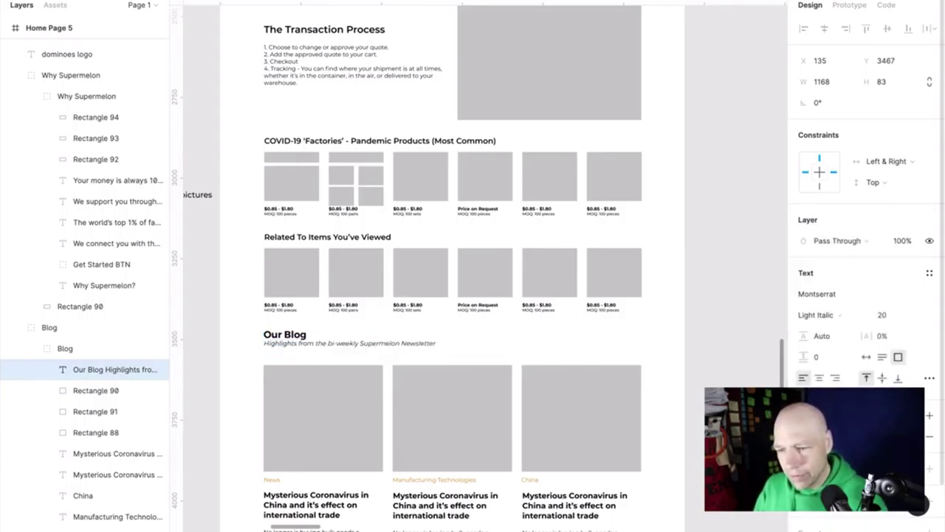
triple_click(375, 341)
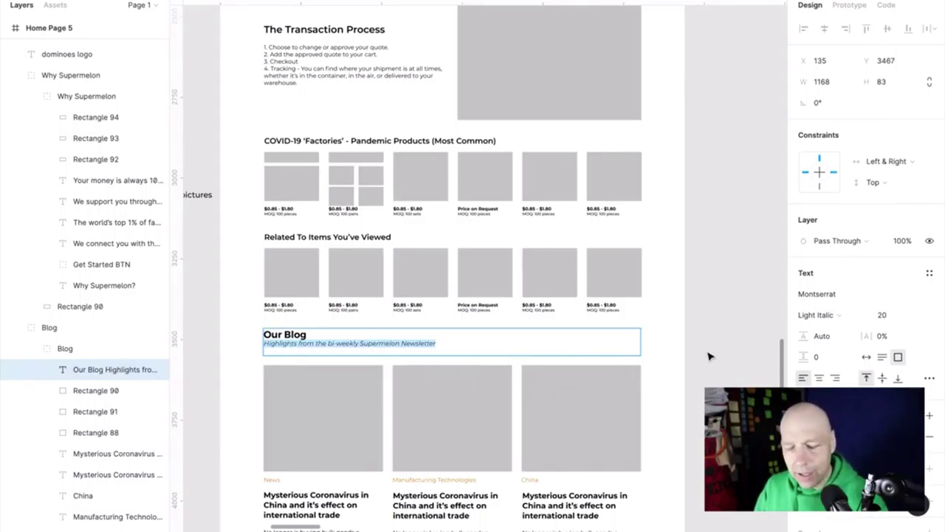
key(ctrl+z)
key(ctrl+z)
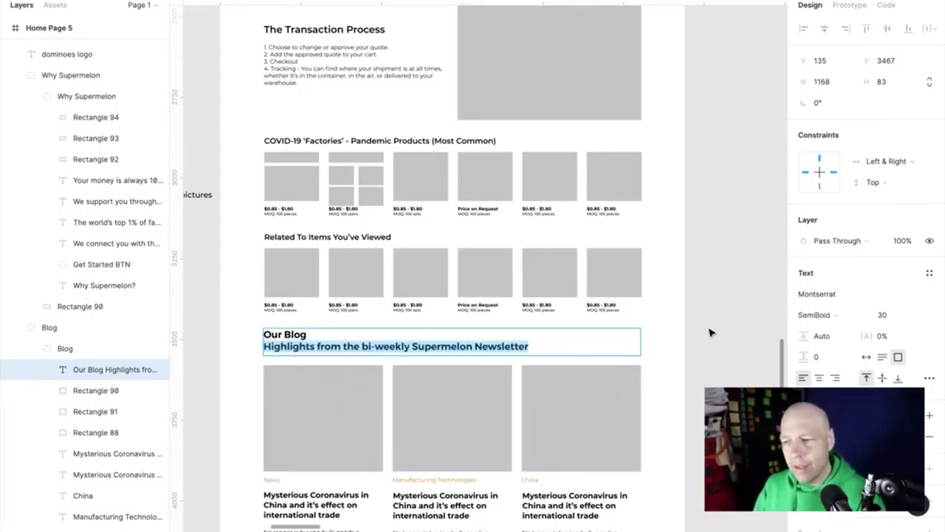
key(Escape)
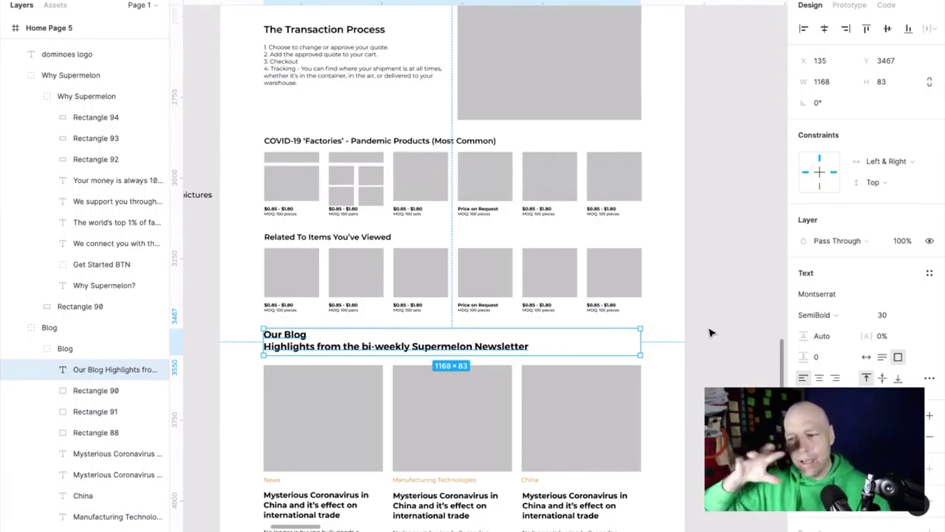
Scroll through Home Page 5's newsletter and footer, then pan over to the Buyer Protection frame.
scroll(709, 332, down, 5)
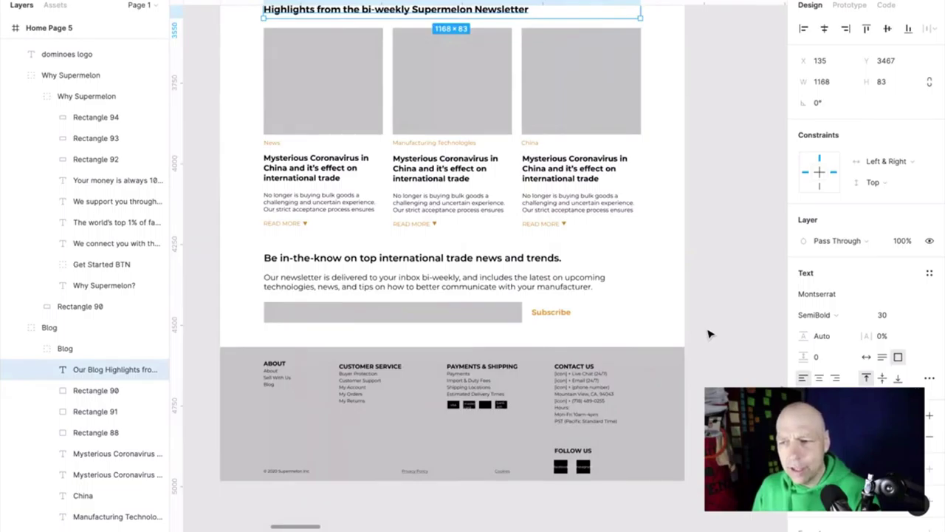
scroll(709, 334, down, 1)
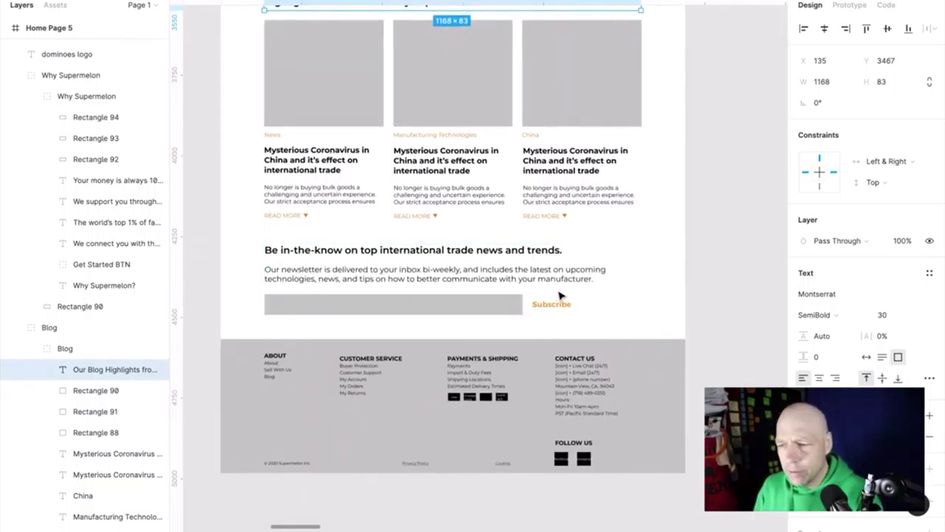
scroll(658, 301, up, 3)
scroll(657, 301, down, 3)
scroll(656, 301, right, 4)
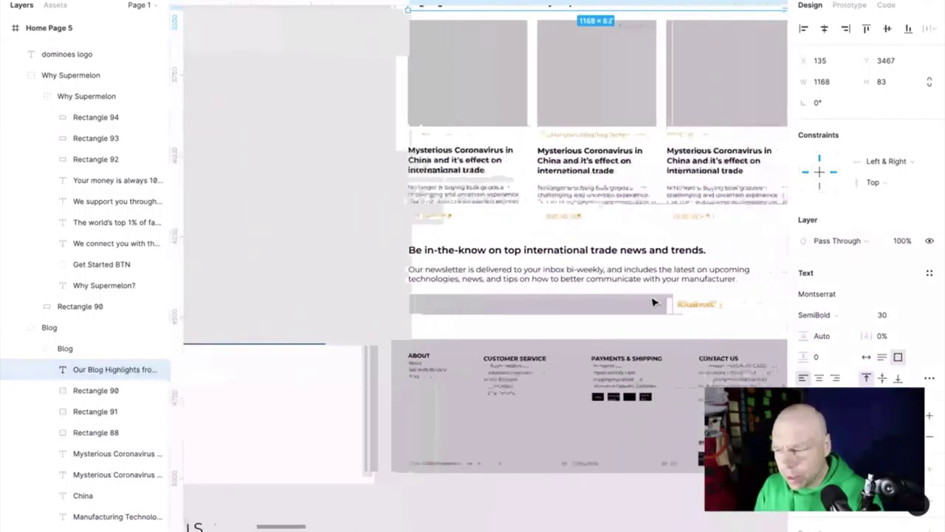
scroll(653, 301, down, 2)
scroll(652, 301, up, 5)
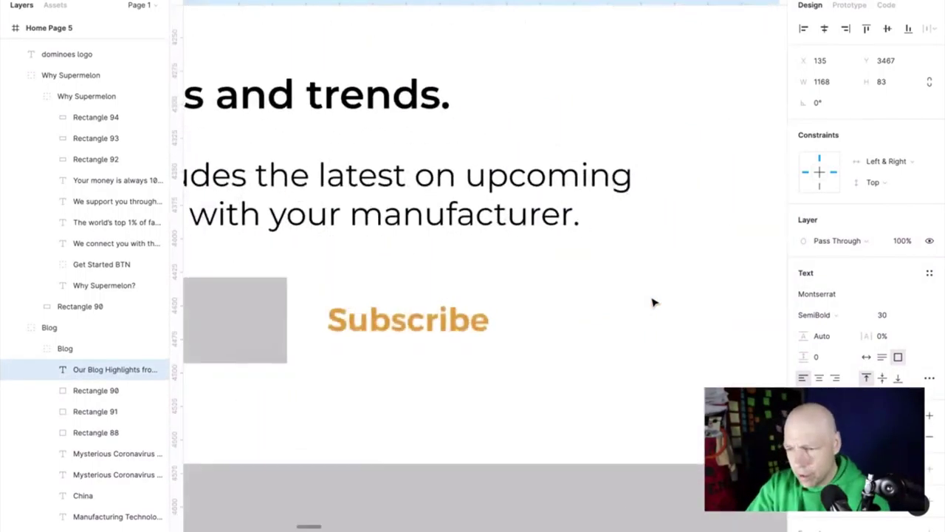
scroll(653, 302, down, 5)
scroll(653, 301, left, 6)
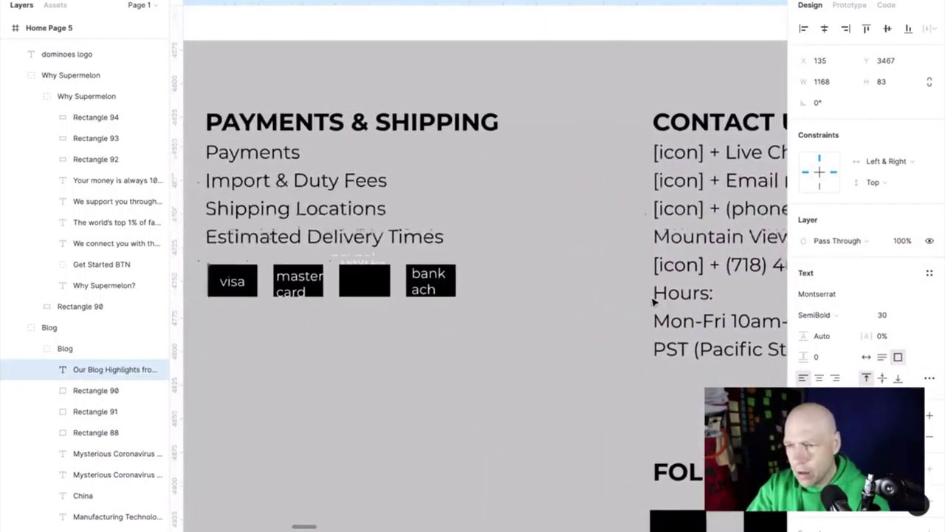
scroll(653, 301, down, 3)
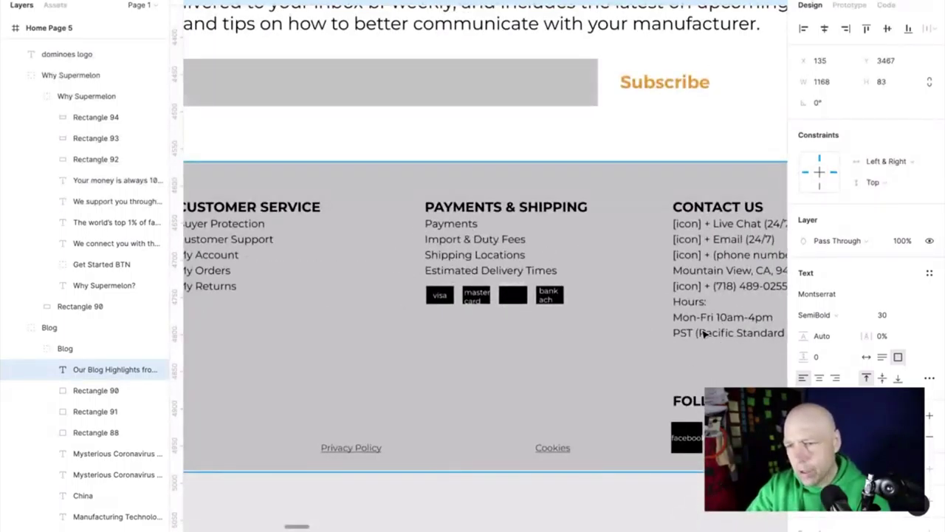
scroll(703, 334, down, 10)
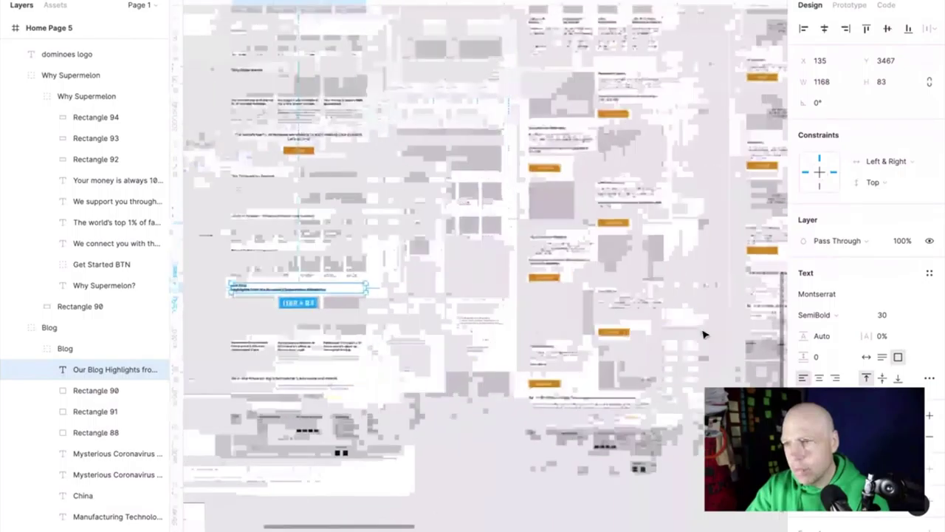
scroll(704, 334, up, 5)
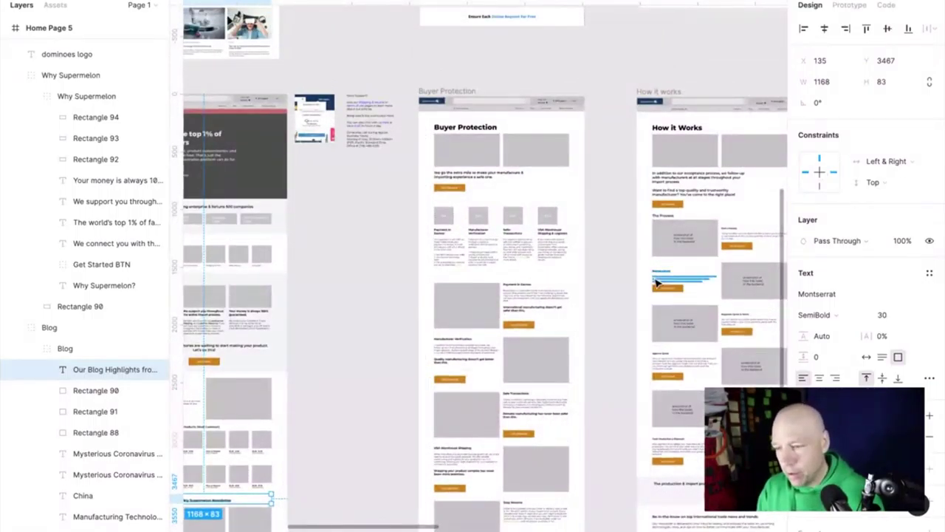
Hide the side panels and pan past Buyer Protection to scroll through the How it Works frame.
key(ctrl+backslash)
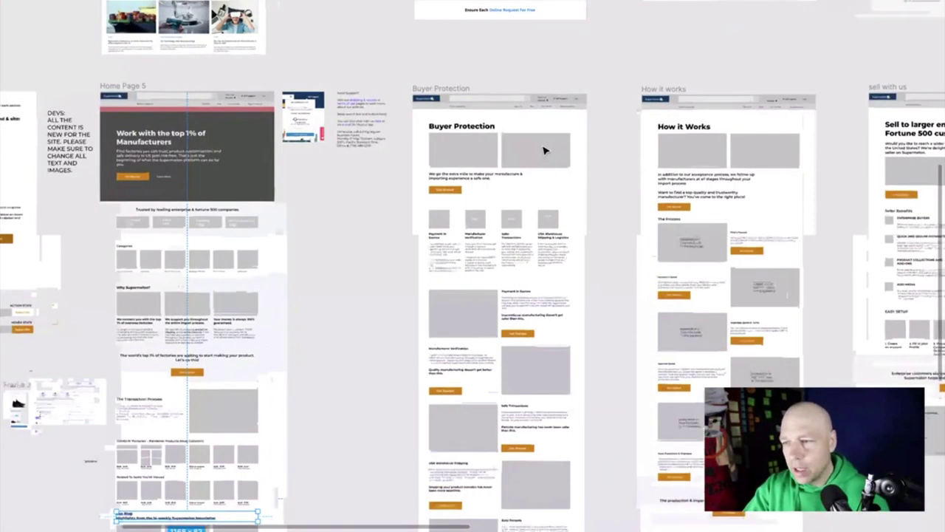
scroll(544, 150, up, 5)
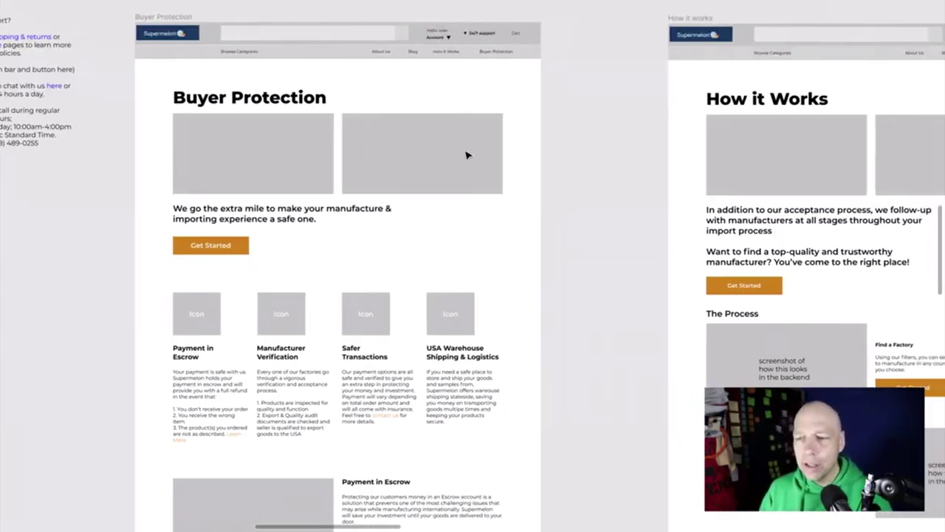
scroll(468, 154, left, 10)
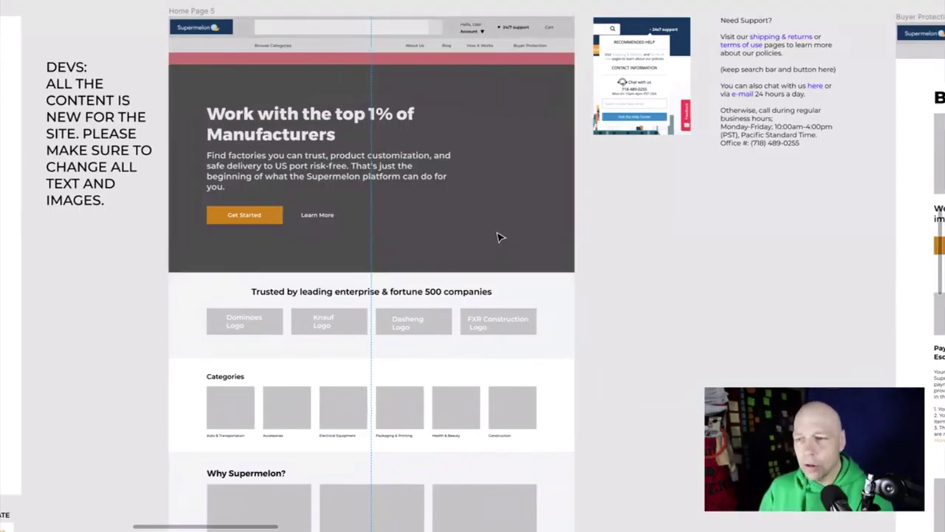
scroll(499, 237, right, 10)
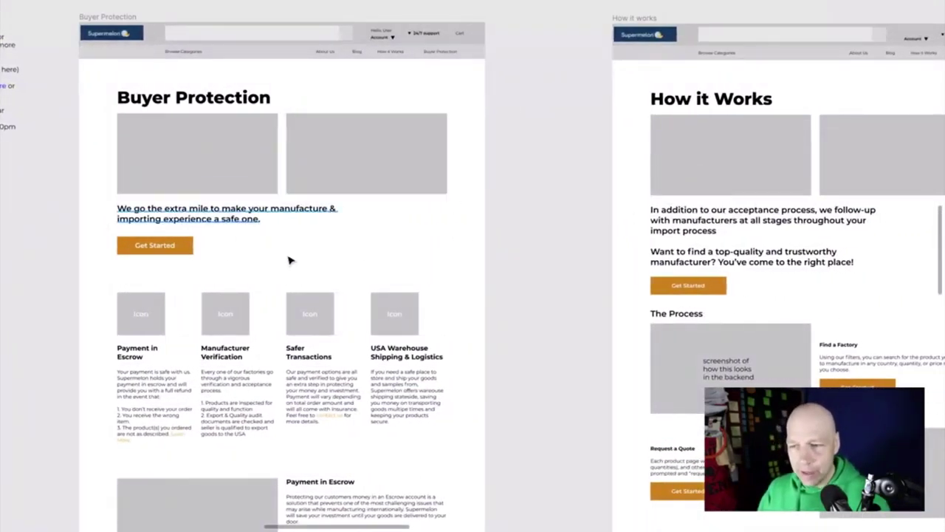
scroll(844, 138, right, 5)
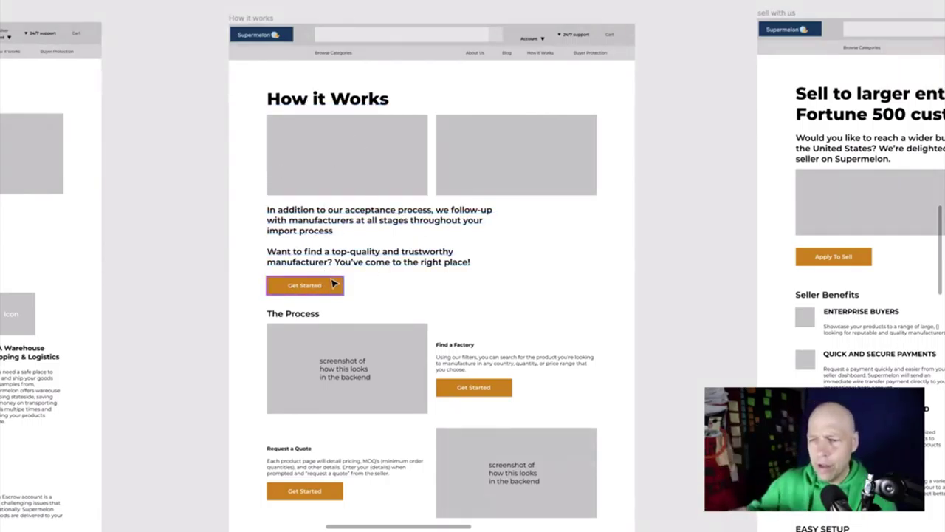
scroll(332, 284, down, 3)
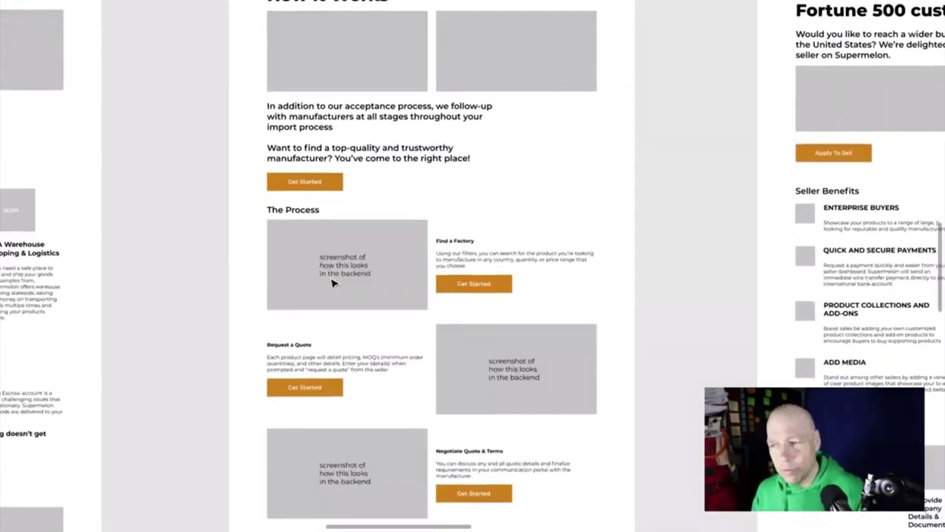
scroll(330, 283, right, 10)
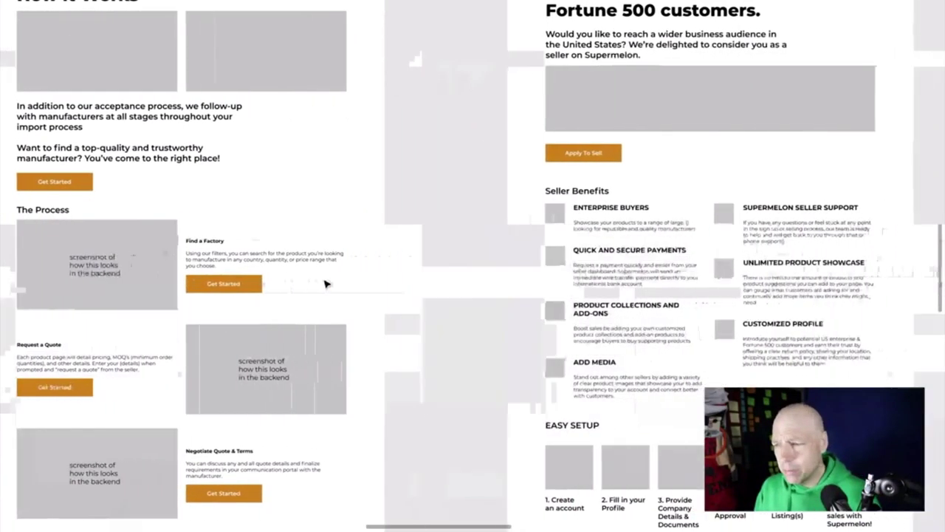
Scroll through the Sell with us frame's Seller Benefits and six Easy Setup steps.
scroll(325, 284, up, 4)
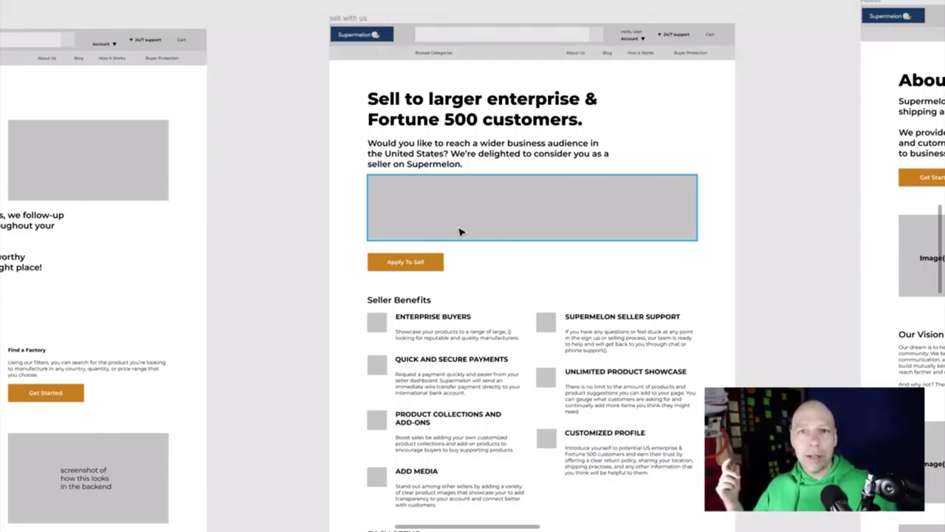
scroll(460, 232, down, 4)
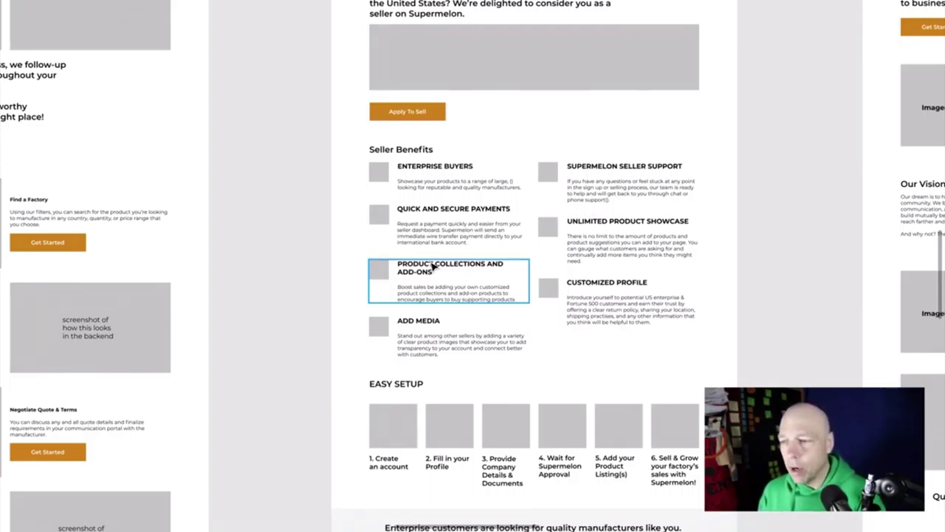
scroll(434, 267, up, 4)
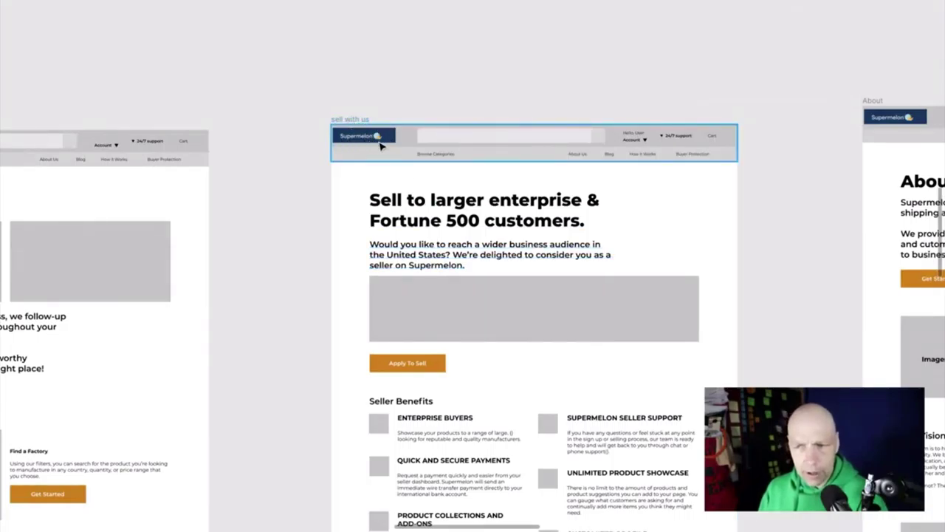
Pan from the About Us frame across to the 'Highlights from the Supermelon Newletter' blog wireframe.
scroll(380, 147, right, 10)
scroll(379, 146, down, 3)
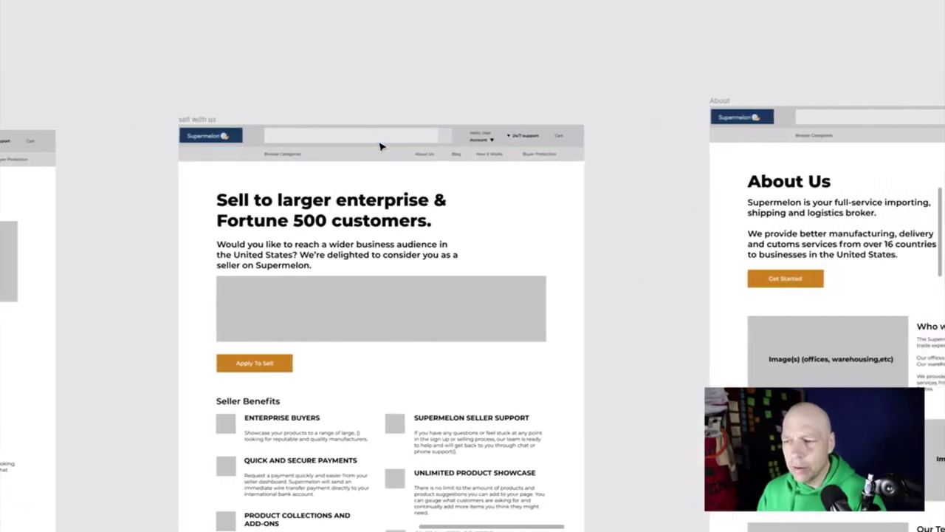
scroll(379, 146, right, 10)
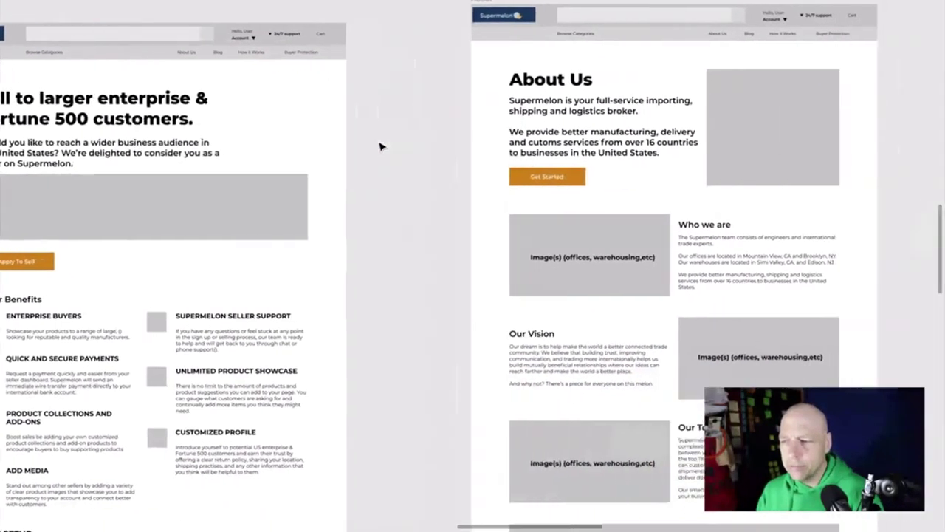
scroll(379, 146, down, 10)
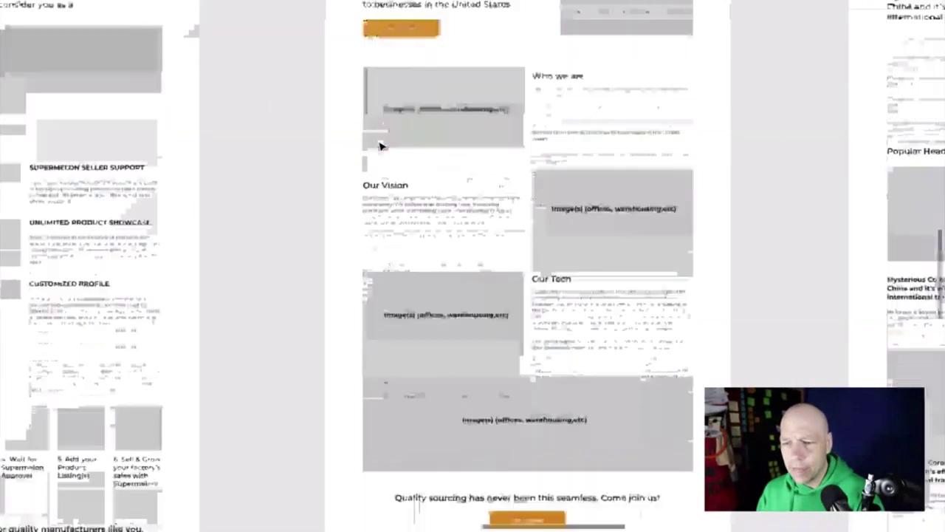
scroll(380, 147, right, 20)
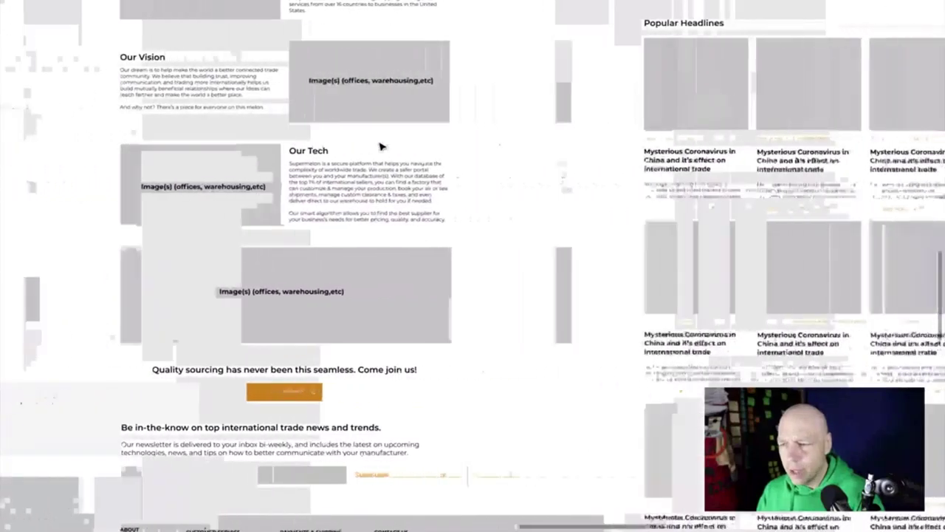
scroll(379, 146, up, 8)
scroll(380, 146, up, 1)
scroll(380, 146, left, 1)
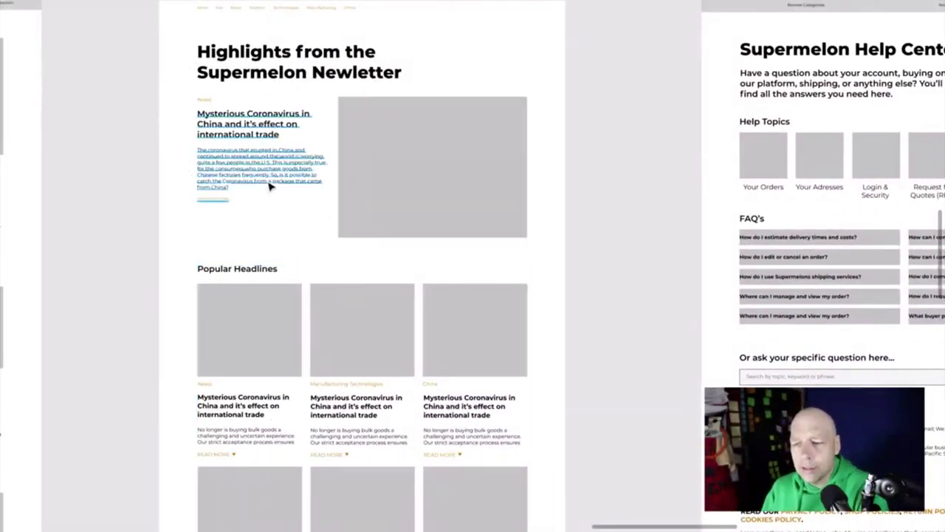
scroll(322, 313, down, 20)
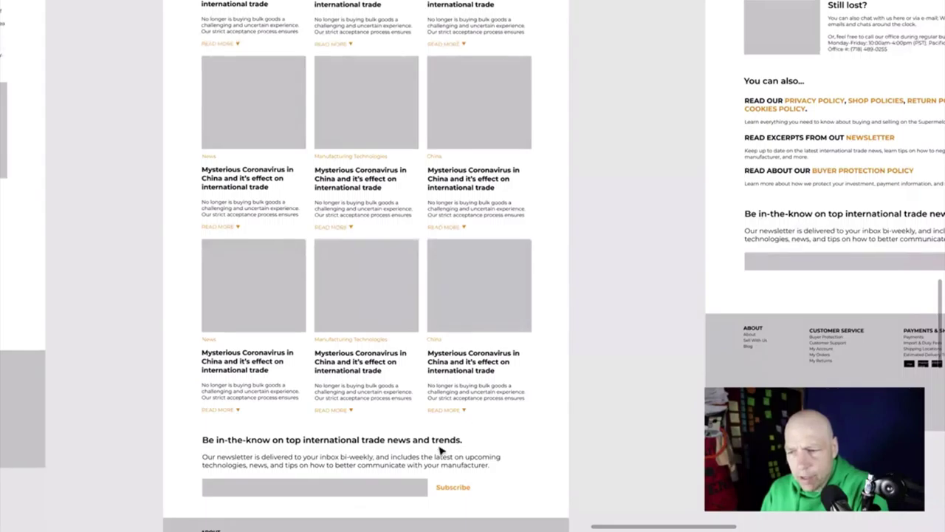
scroll(379, 392, up, 10)
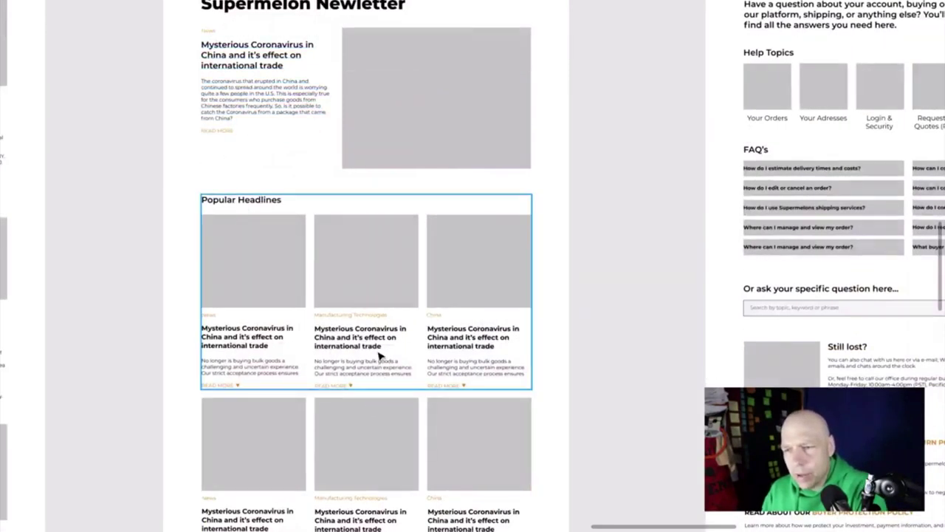
scroll(380, 357, down, 1)
scroll(379, 355, down, 10)
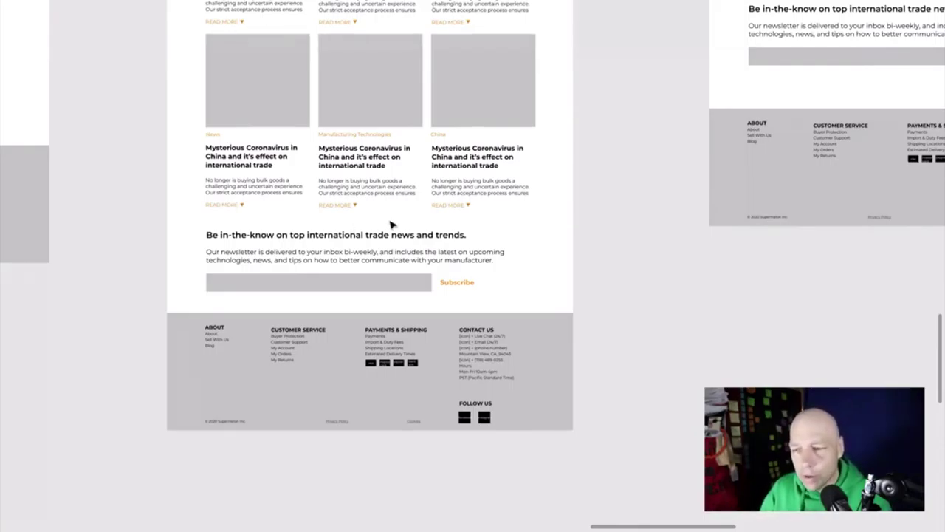
scroll(403, 95, up, 5)
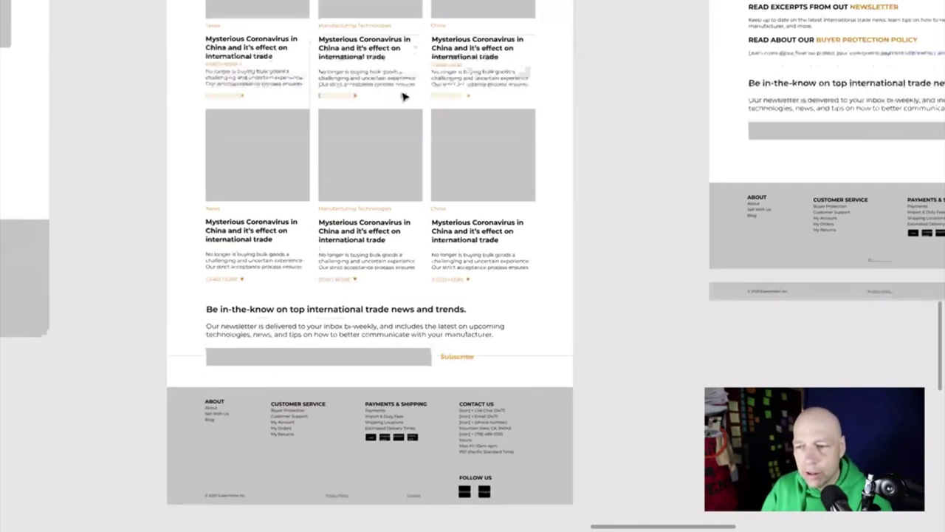
scroll(453, 165, up, 4)
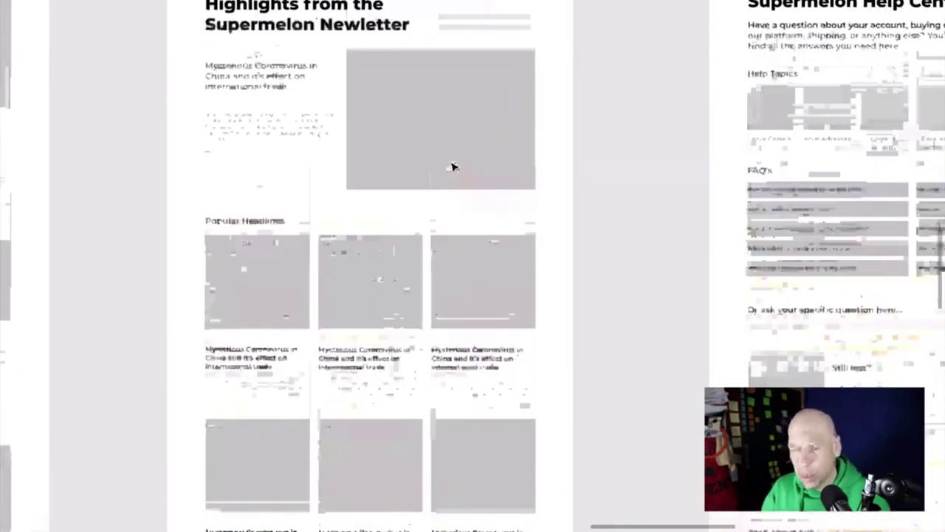
scroll(453, 167, right, 8)
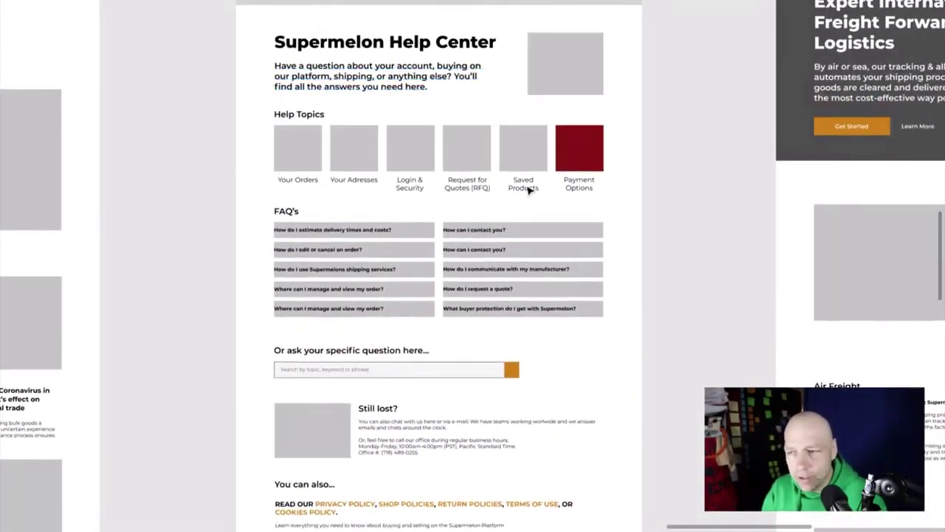
Scroll the Help Center frame, then pan right to the freight forwarding Services Page frame.
scroll(444, 239, down, 5)
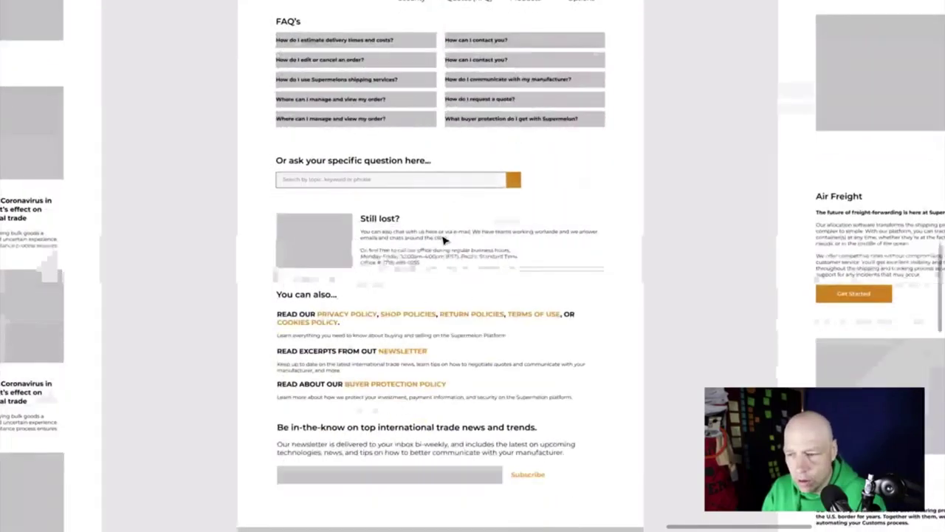
scroll(559, 328, up, 5)
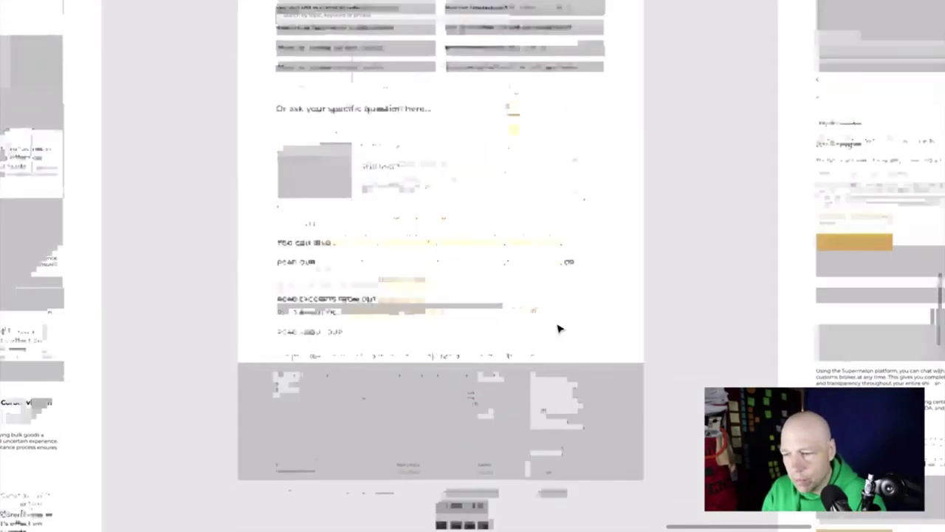
scroll(559, 329, right, 10)
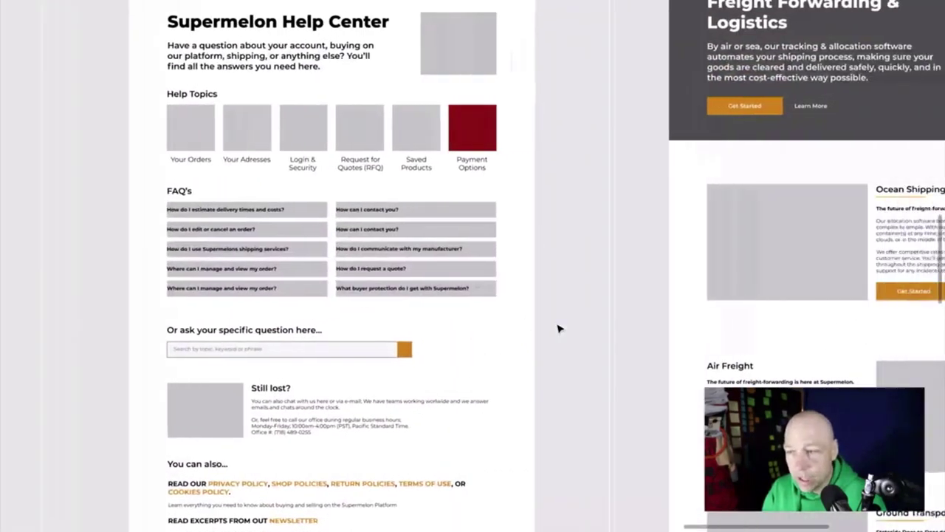
scroll(559, 329, up, 3)
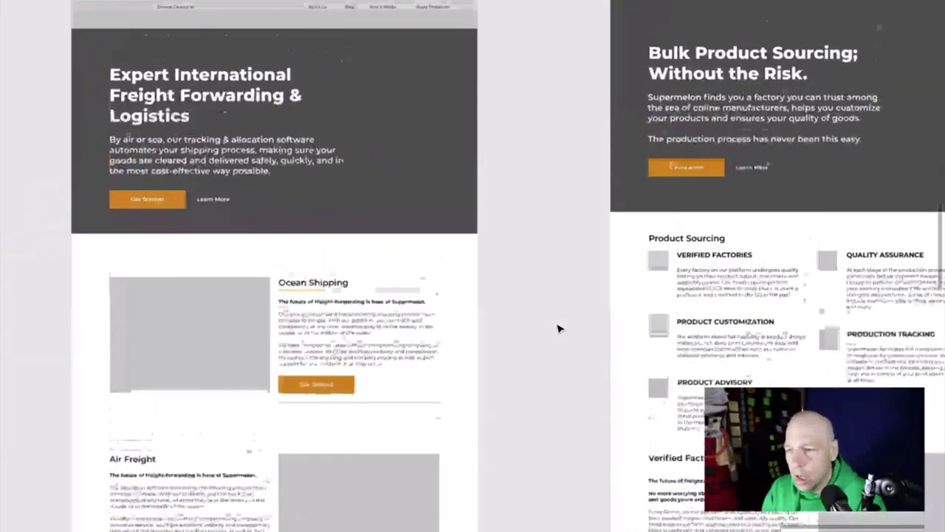
Scroll through the Services and Product Page frames and zoom out to show them beside Help Center.
scroll(559, 325, left, 1)
scroll(559, 325, up, 1)
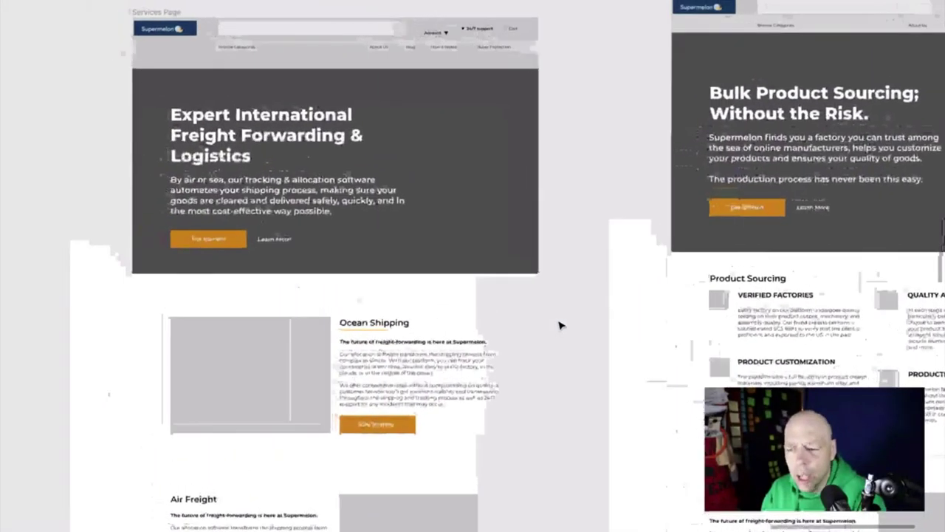
scroll(559, 325, up, 3)
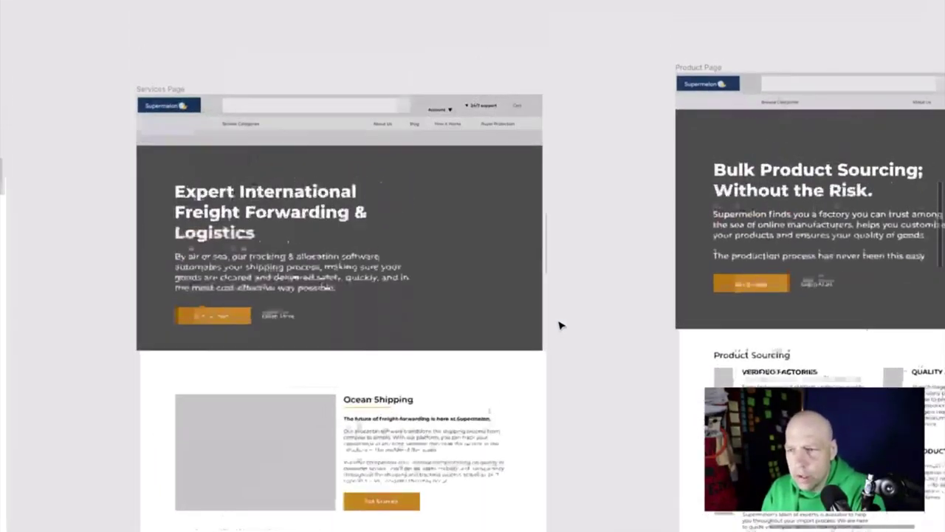
scroll(559, 325, right, 6)
scroll(559, 325, down, 6)
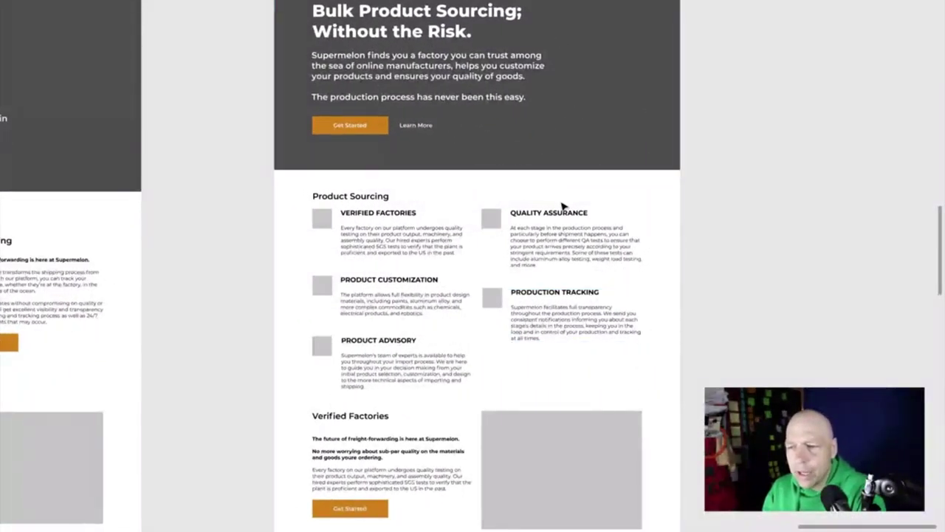
scroll(561, 207, left, 3)
scroll(579, 207, left, 2)
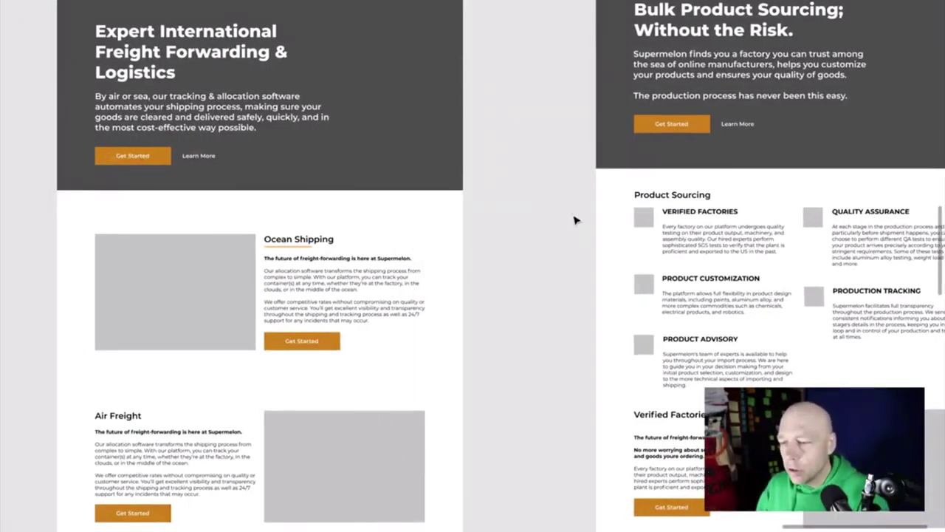
scroll(576, 220, down, 6)
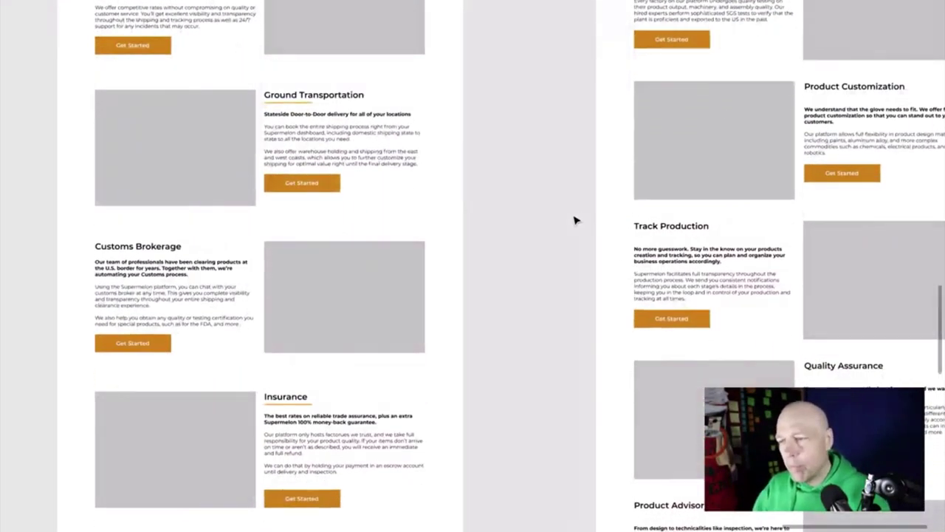
scroll(597, 248, down, 5)
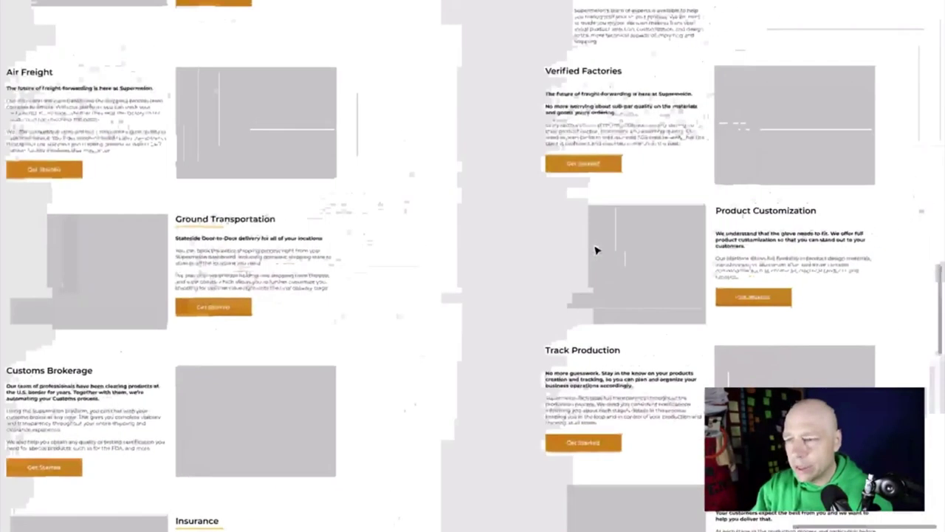
scroll(597, 249, up, 2)
scroll(596, 249, left, 1)
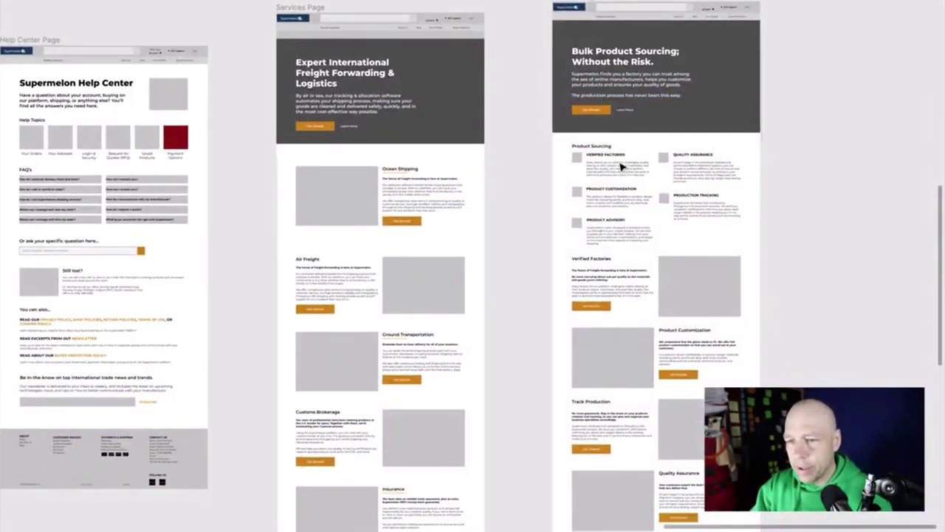
scroll(623, 175, down, 5)
scroll(623, 167, up, 10)
scroll(623, 167, left, 3)
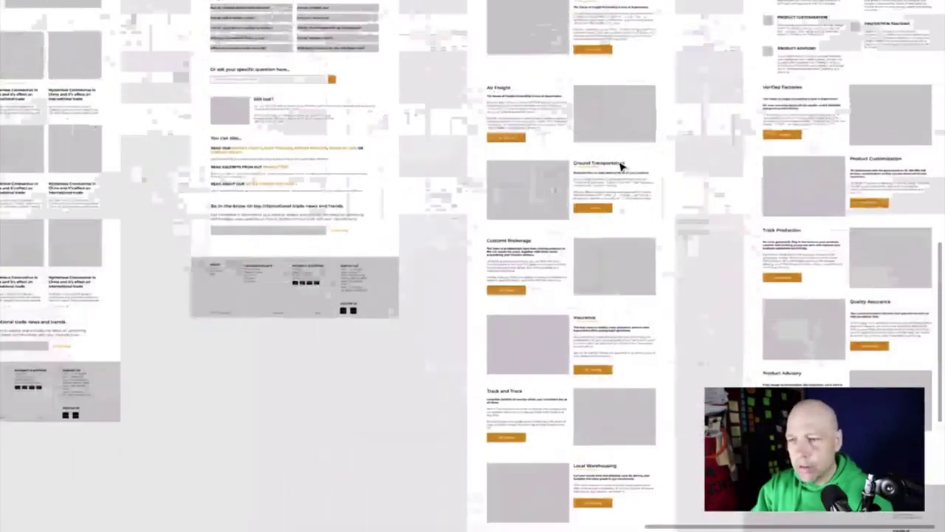
scroll(622, 171, left, 7)
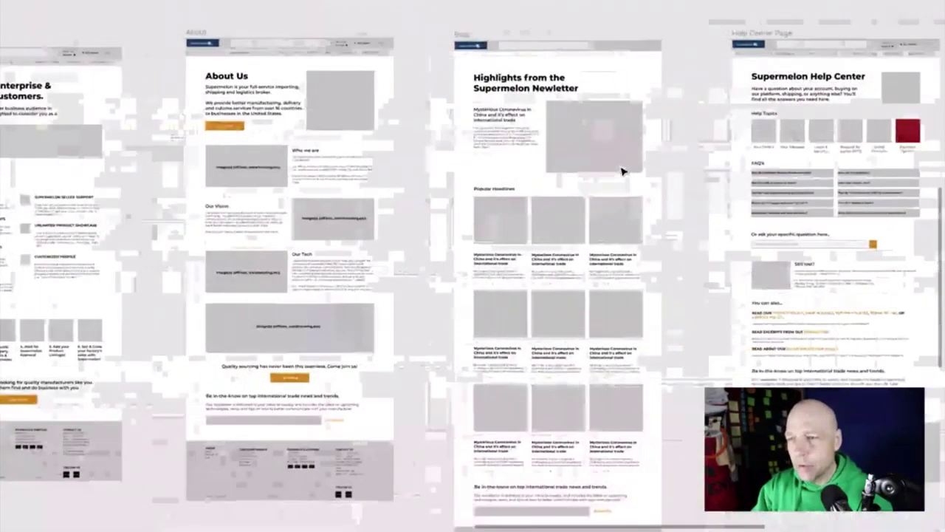
scroll(622, 171, left, 4)
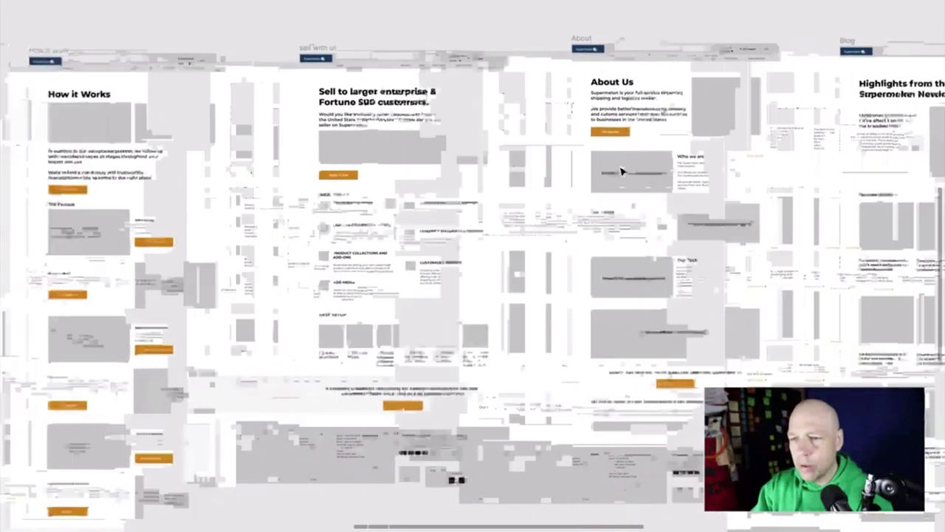
scroll(623, 171, left, 5)
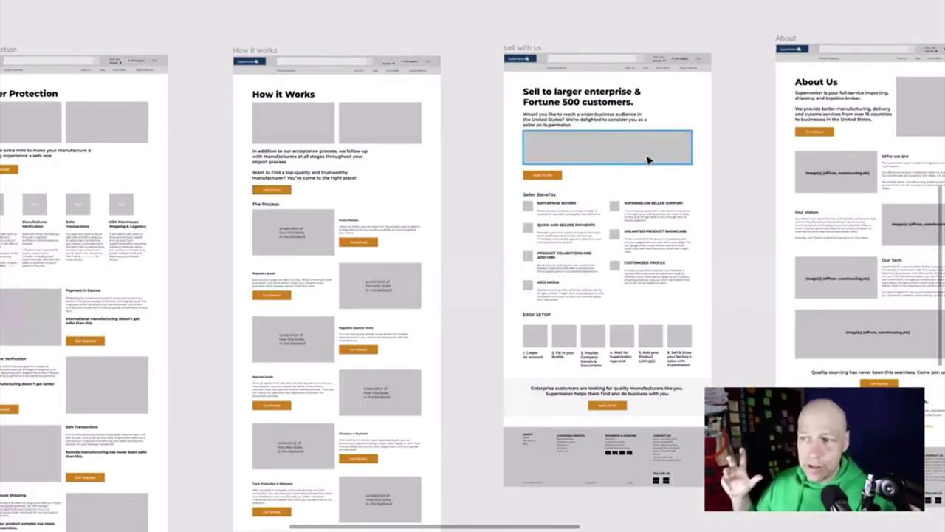
scroll(648, 160, right, 6)
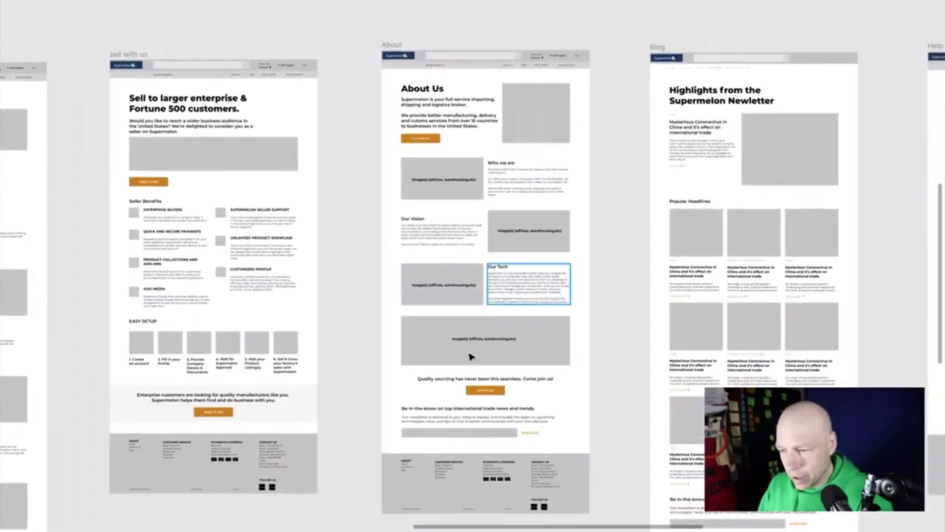
scroll(482, 332, up, 8)
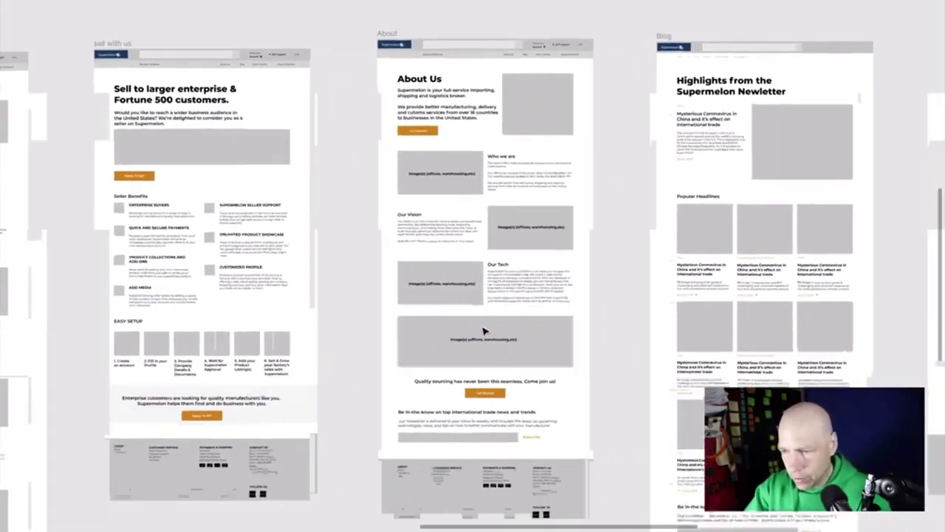
scroll(484, 331, down, 8)
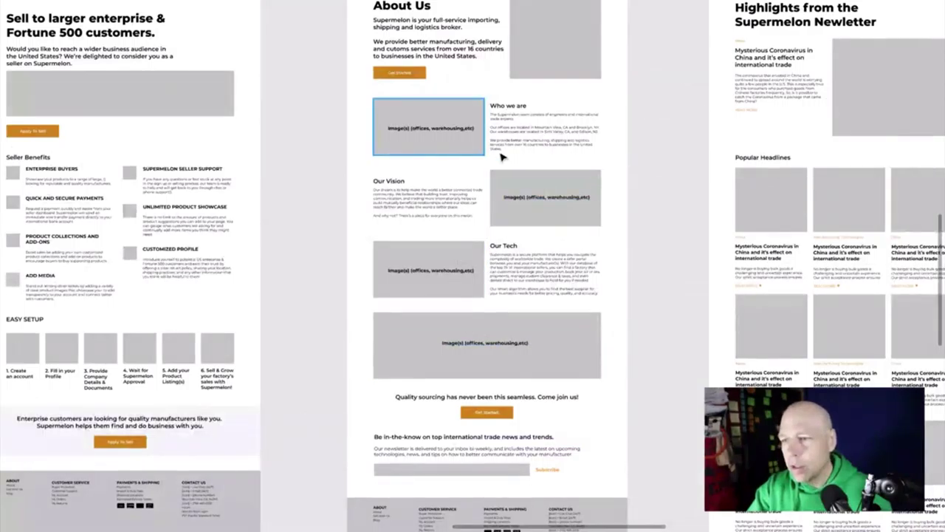
scroll(445, 285, up, 5)
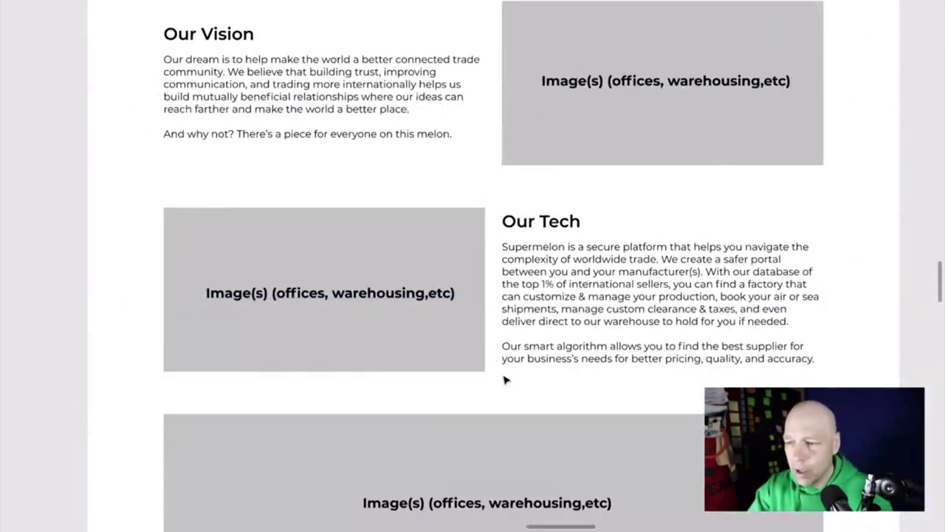
scroll(507, 380, down, 5)
scroll(513, 238, down, 6)
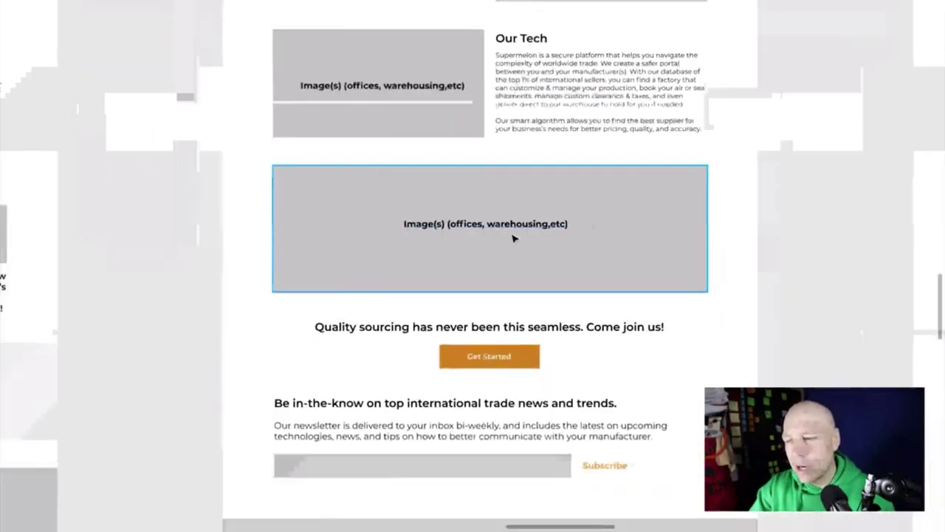
scroll(495, 214, up, 4)
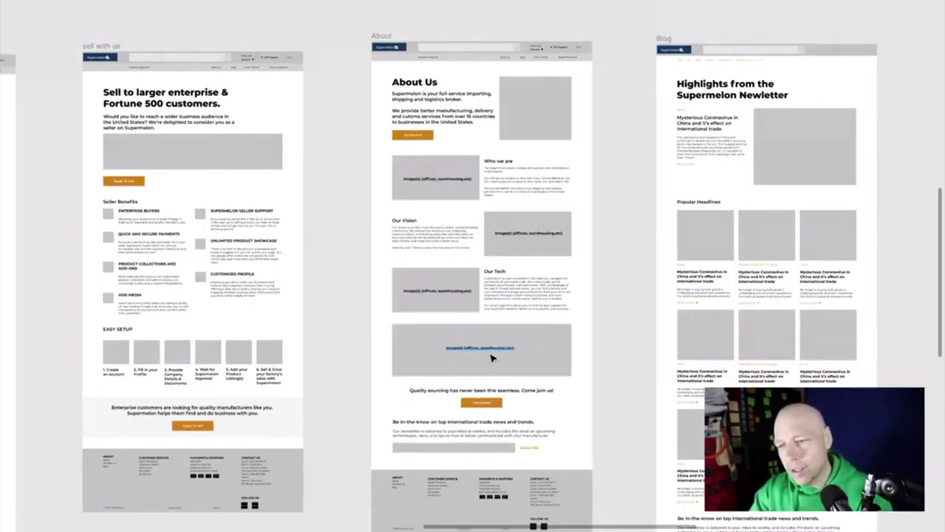
Pan around the Buyer Protection, How it Works and neighbouring frames before moving to the Google Docs journal.
scroll(493, 358, left, 15)
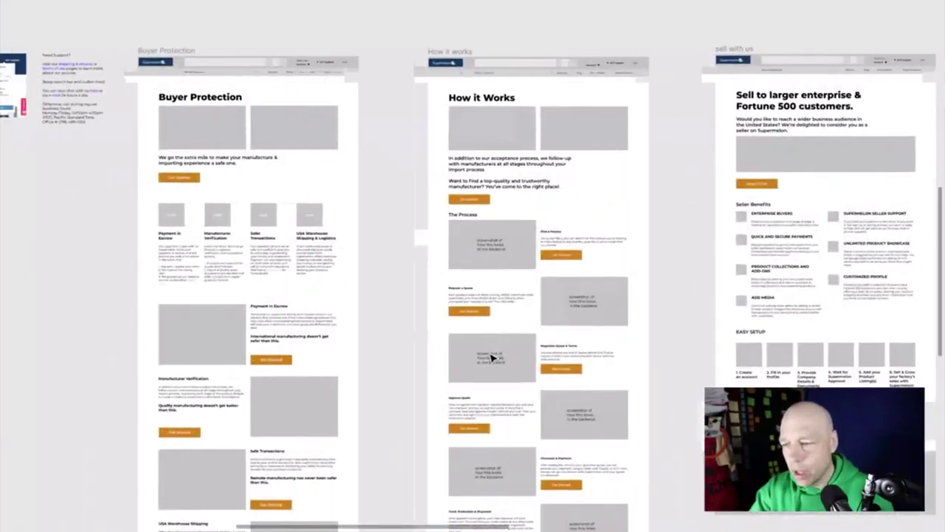
scroll(513, 268, down, 5)
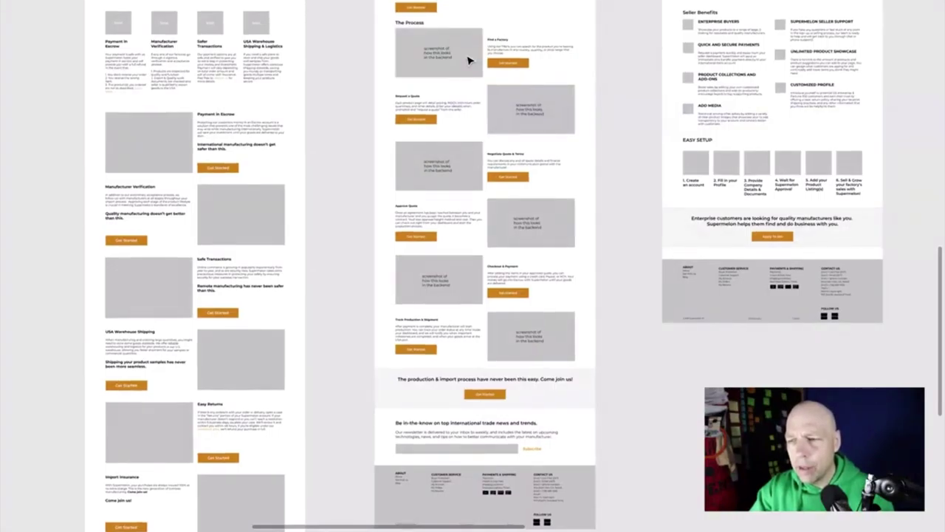
scroll(467, 61, down, 2)
scroll(468, 60, left, 3)
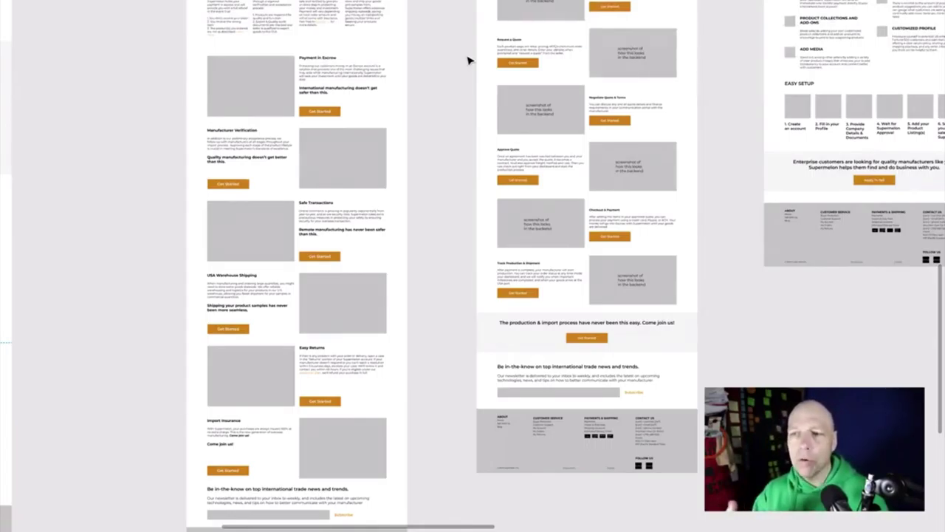
scroll(468, 61, down, 5)
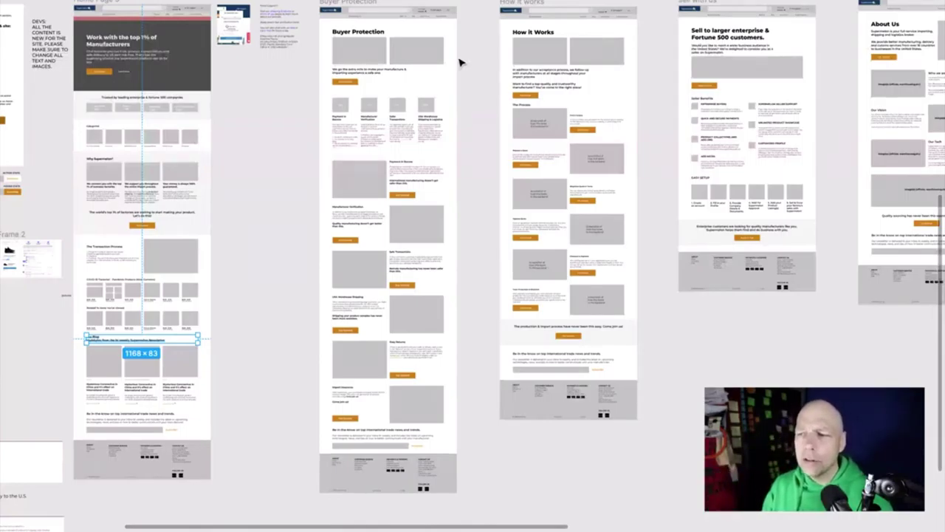
scroll(413, 232, down, 1)
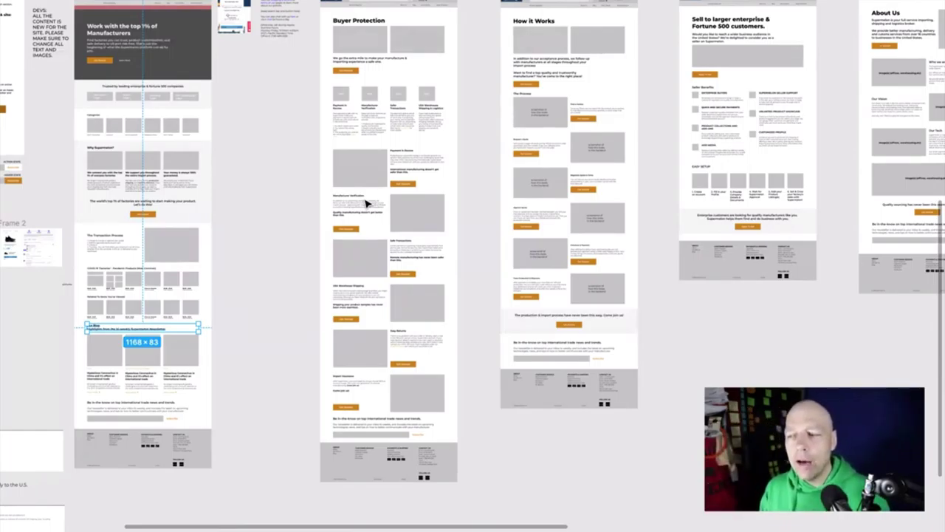
scroll(367, 203, right, 5)
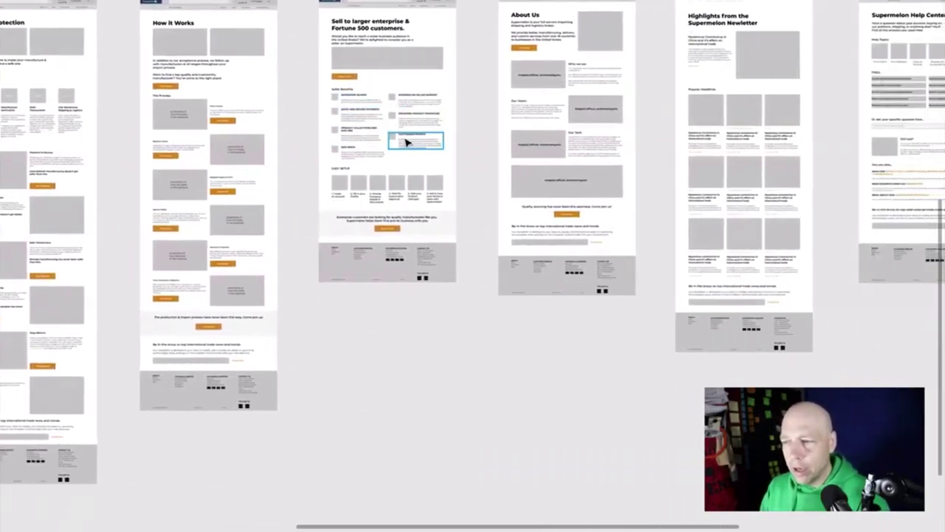
scroll(512, 135, right, 3)
scroll(511, 135, right, 2)
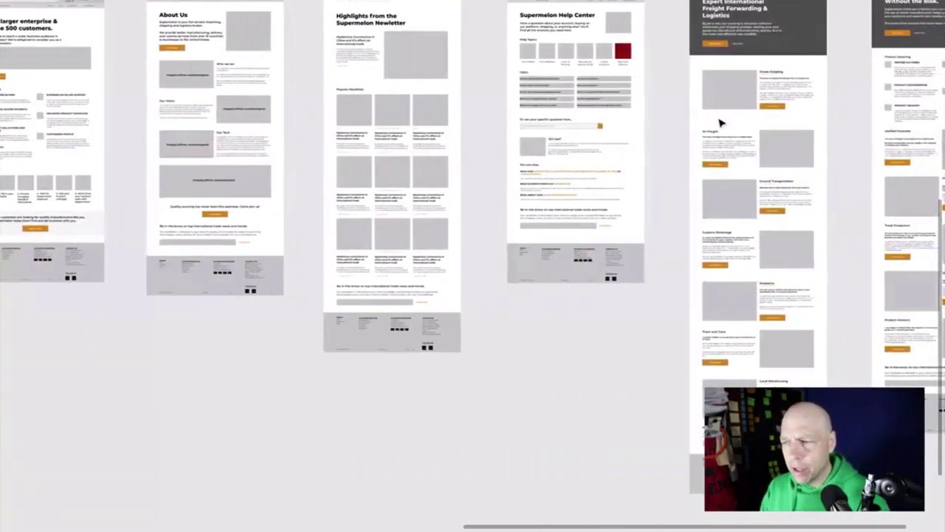
scroll(508, 381, left, 5)
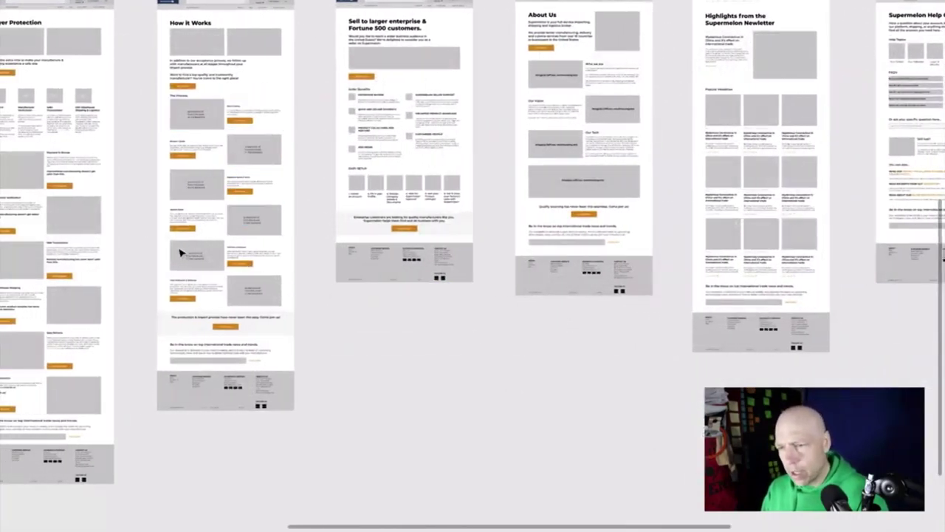
scroll(263, 290, left, 1)
scroll(262, 291, left, 9)
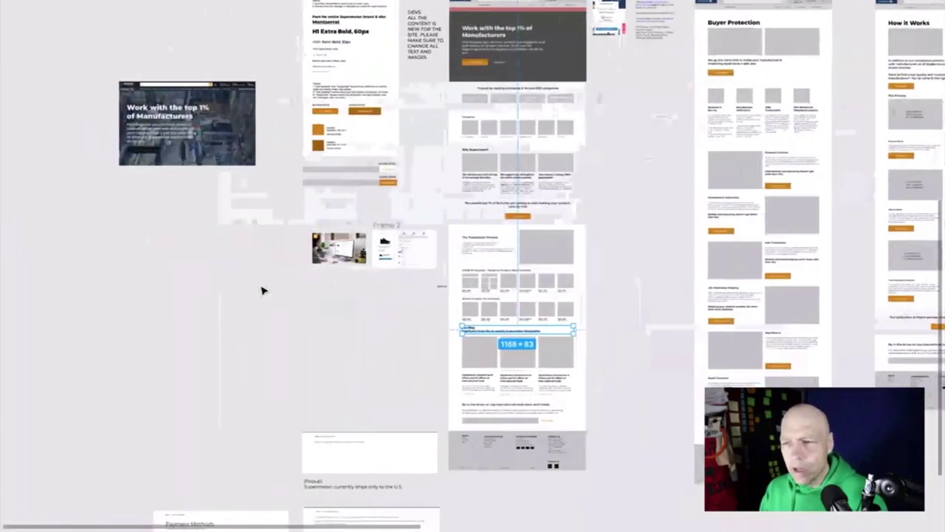
scroll(262, 290, right, 5)
scroll(262, 290, right, 2)
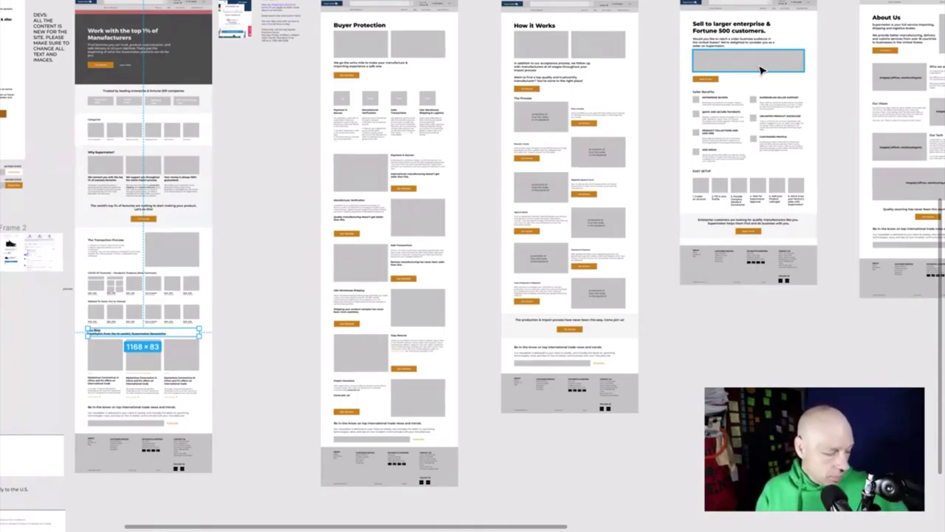
scroll(763, 66, down, 3)
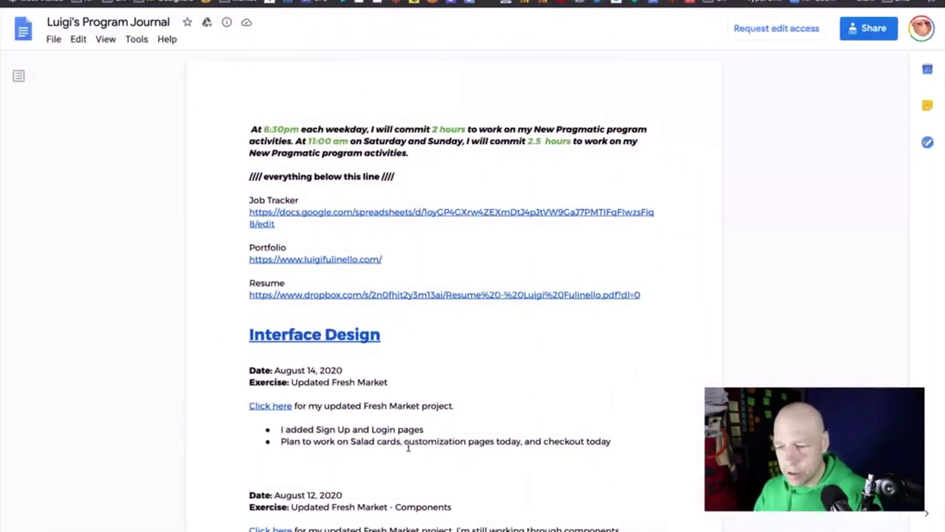
Review the Salad cards bullet and Supermelon feedback questions in the journal, then return to Figma.
triple_click(338, 443)
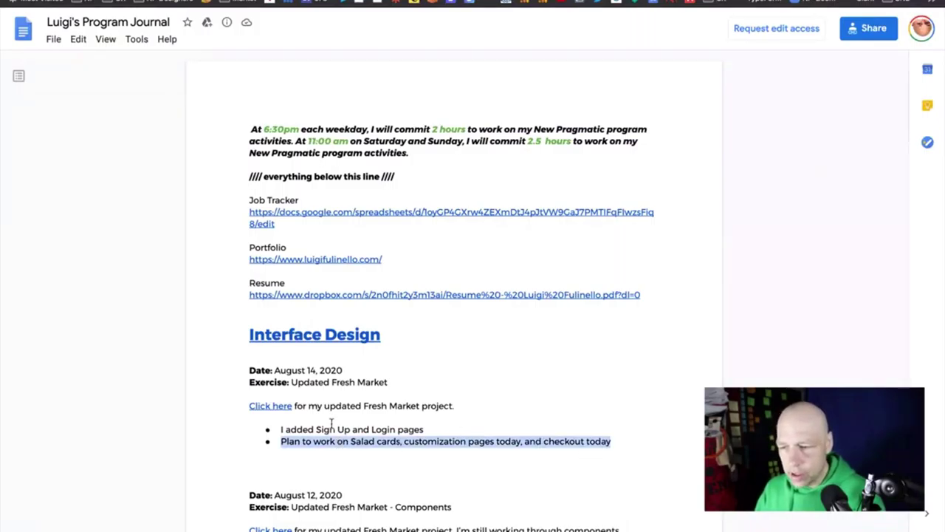
click(380, 440)
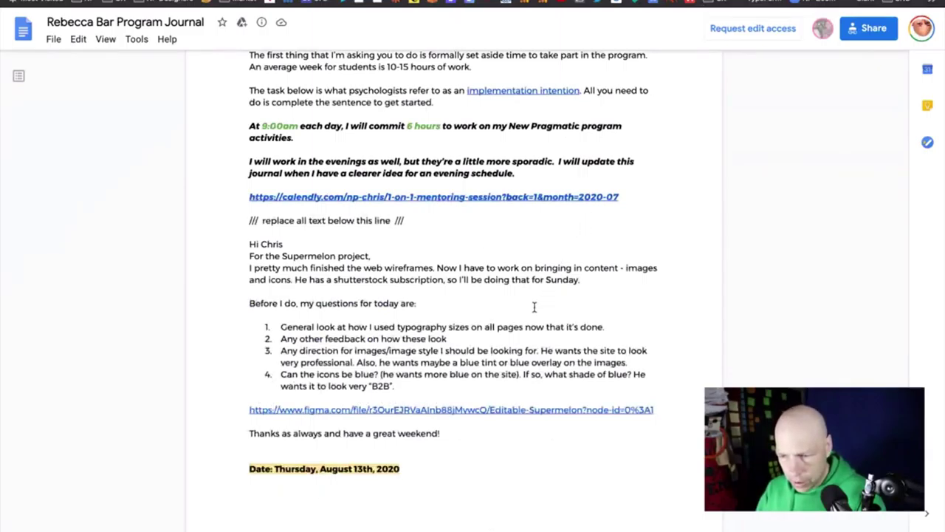
scroll(532, 307, up, 1)
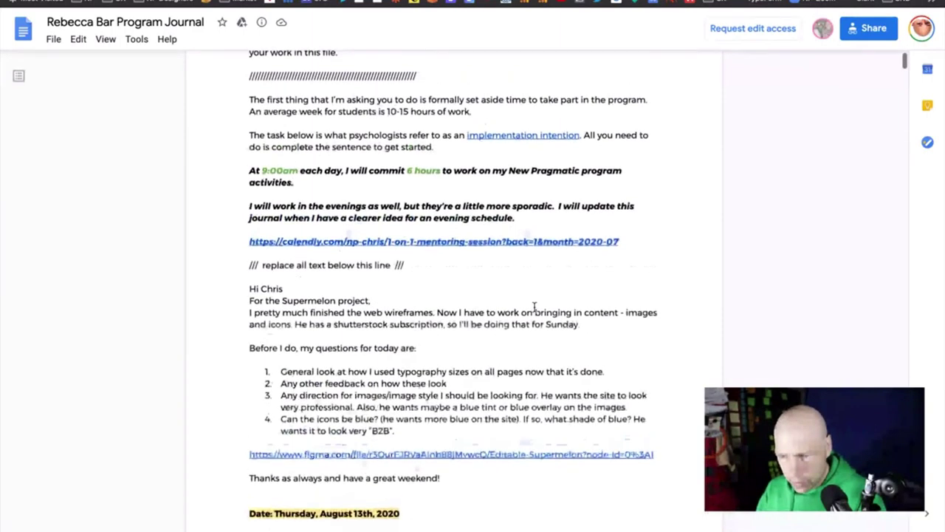
scroll(524, 397, down, 1)
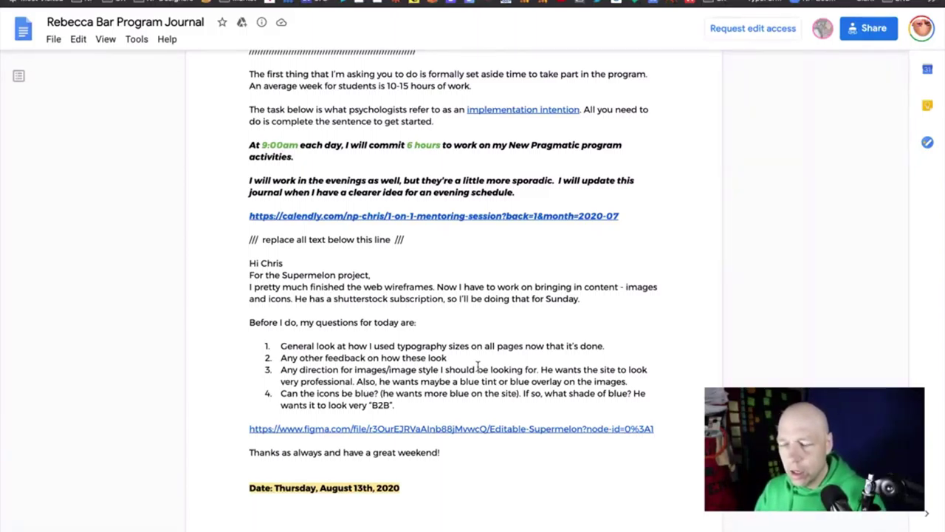
key(ctrl+Right)
key(ctrl+Right)
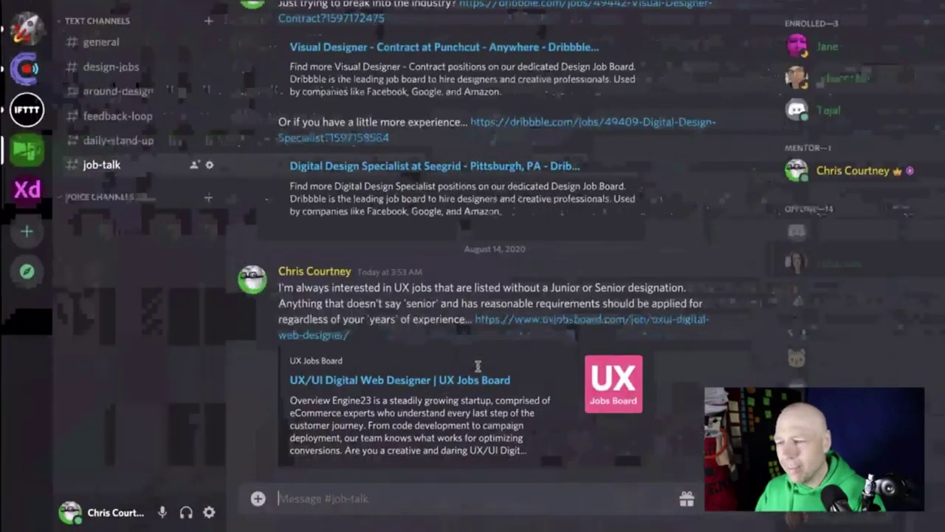
scroll(600, 401, up, 3)
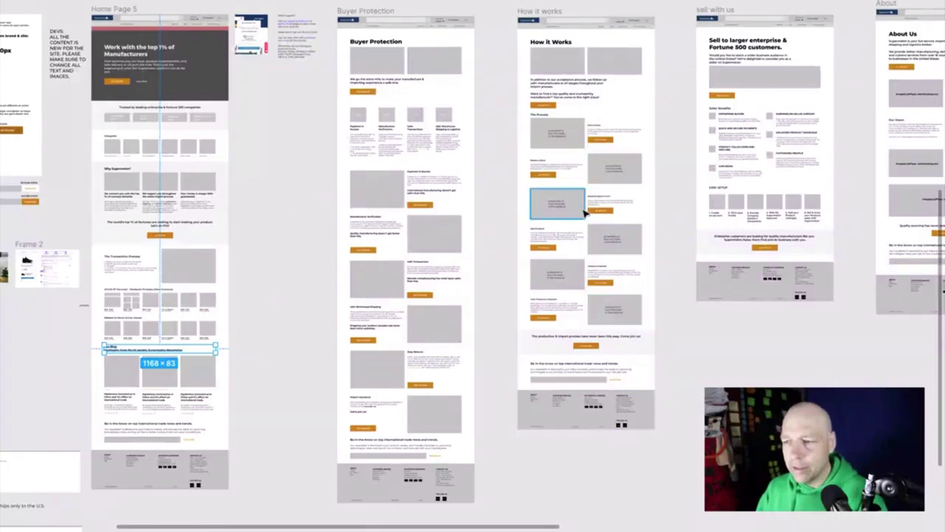
Select a Buyer Protection section and zoom in until Easy Returns and Import Insurance fill the canvas.
scroll(633, 296, right, 5)
scroll(633, 291, up, 2)
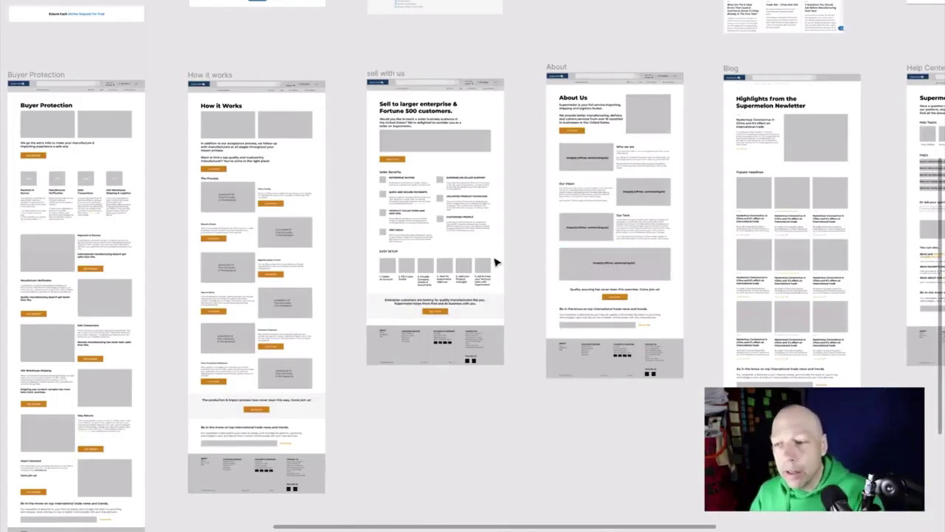
scroll(458, 262, left, 3)
scroll(458, 262, down, 3)
scroll(458, 262, left, 2)
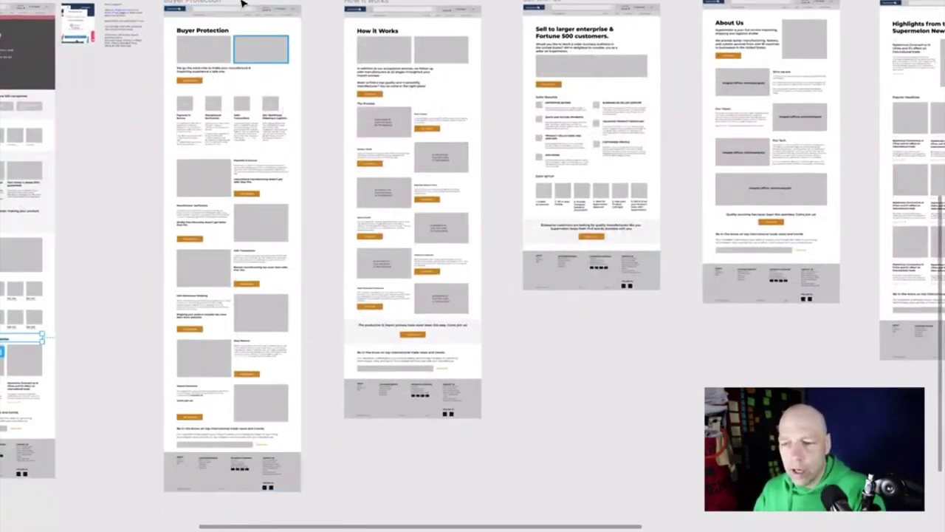
click(213, 190)
scroll(178, 340, left, 1)
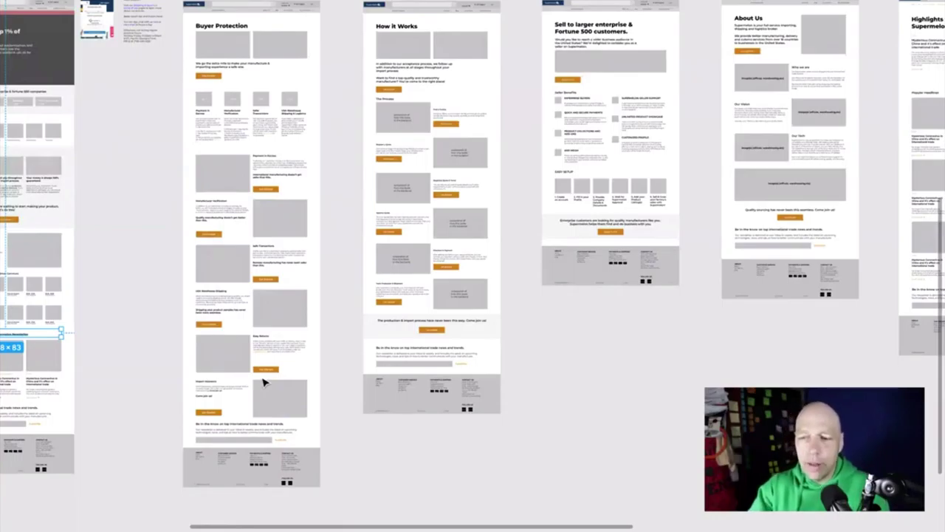
scroll(268, 382, up, 5)
Scroll up past USA Warehouse Shipping and Safe Transactions to the Manufacturer Verification section.
scroll(273, 361, up, 5)
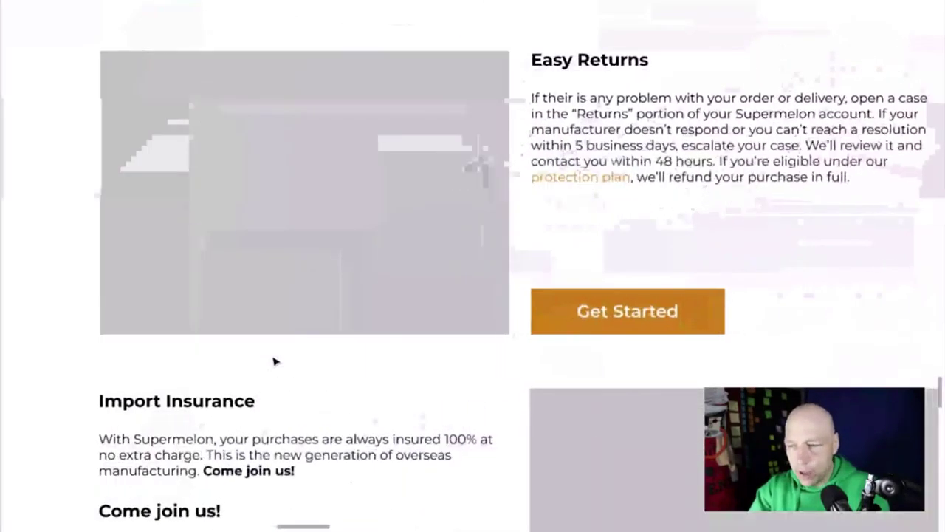
scroll(273, 360, down, 2)
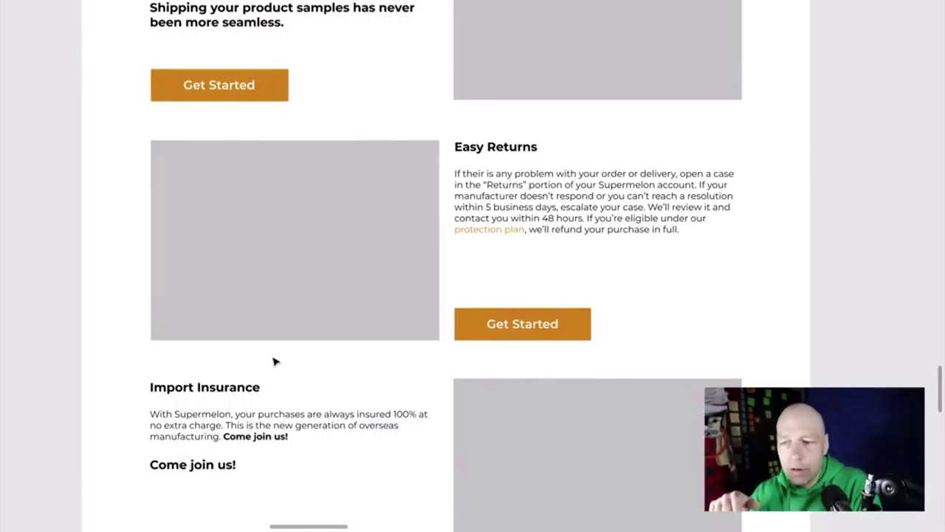
scroll(273, 361, up, 3)
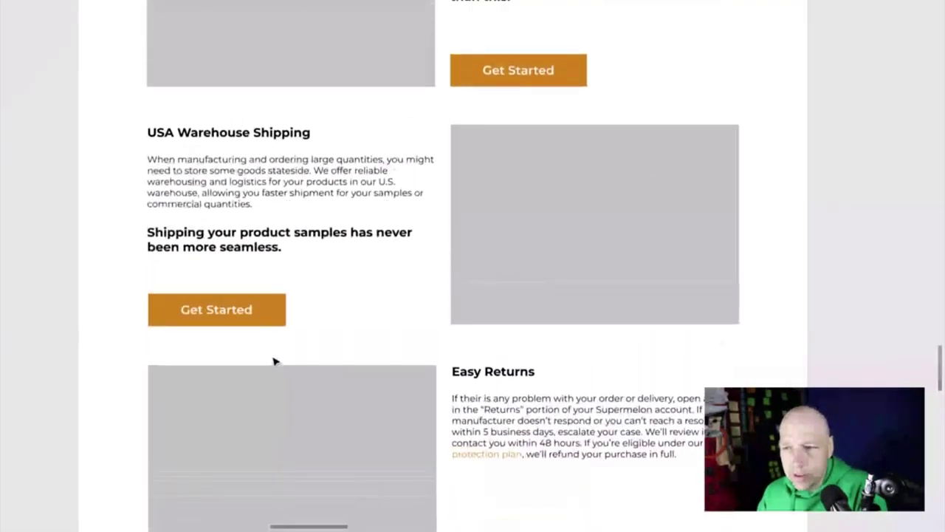
scroll(274, 361, up, 4)
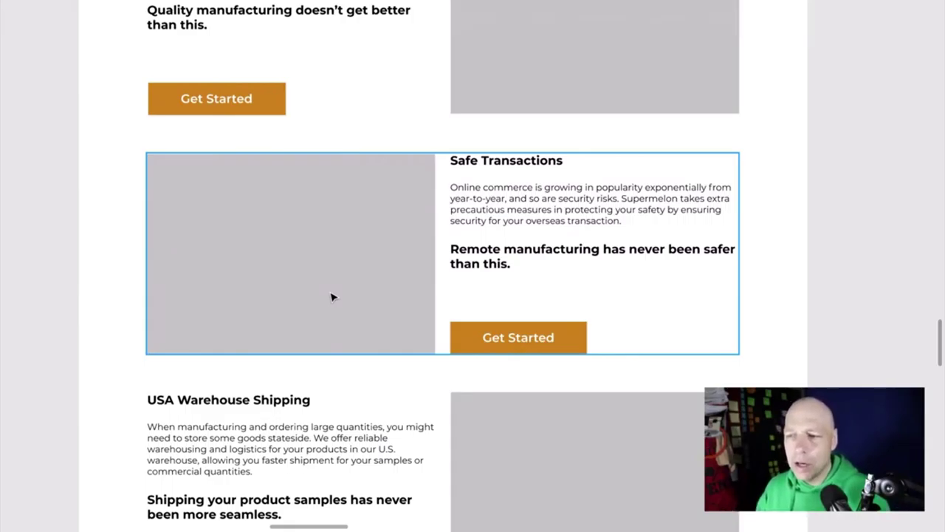
scroll(332, 297, up, 3)
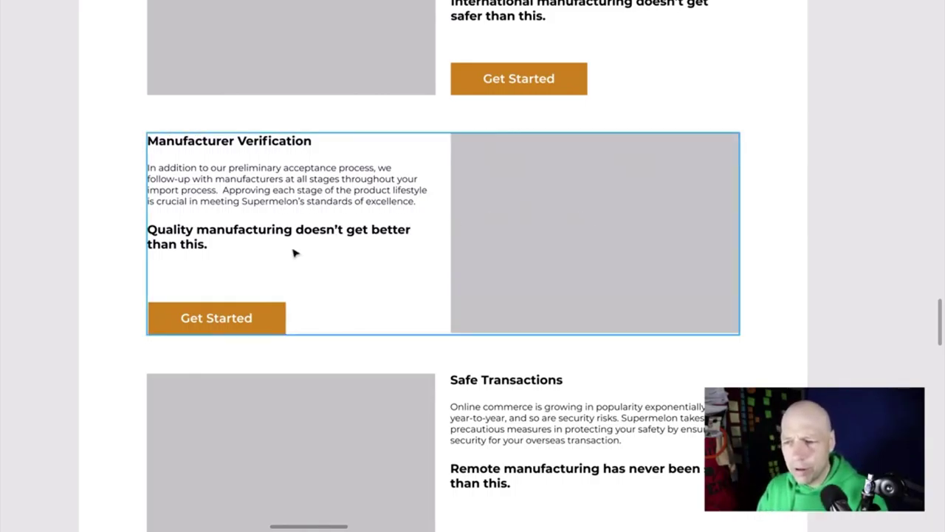
Edit the Manufacturer Verification text and select the tagline 'Quality manufacturing doesn't get better than this.'.
click(177, 251)
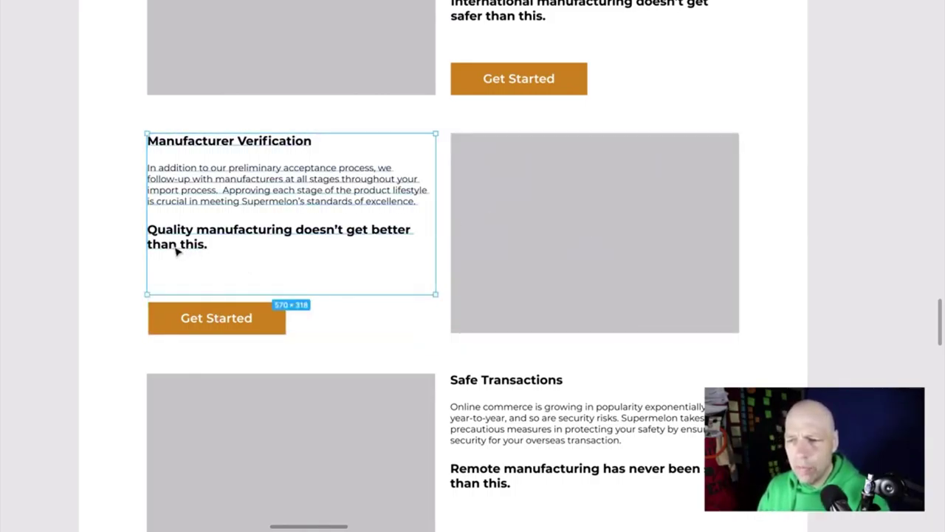
double_click(177, 251)
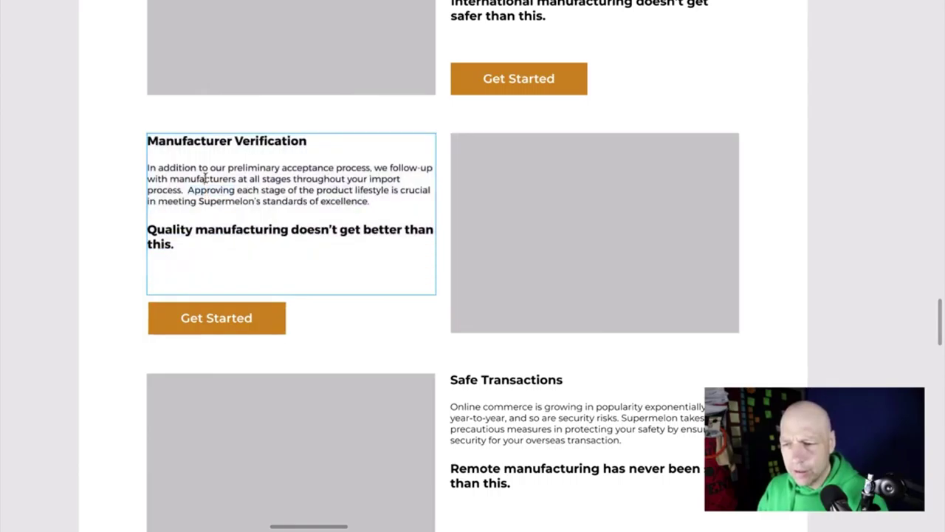
triple_click(208, 190)
click(177, 244)
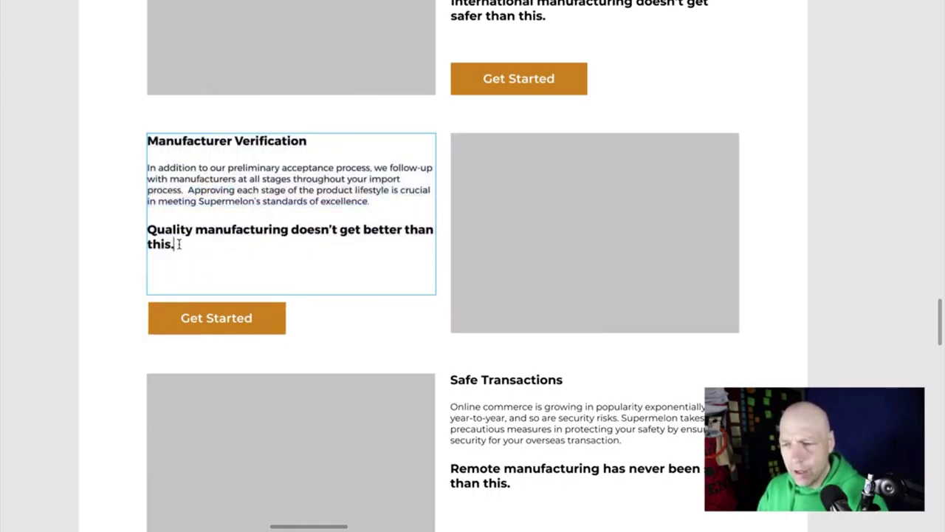
triple_click(189, 141)
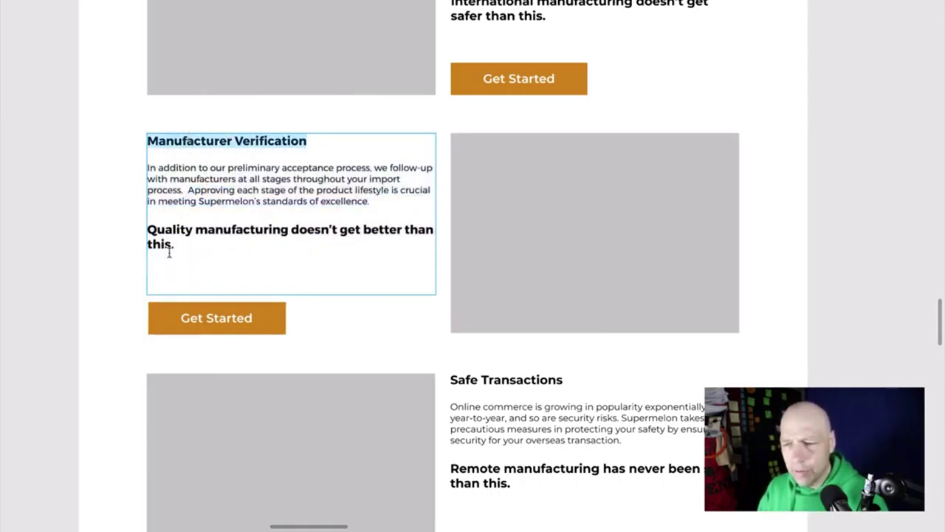
drag(174, 246, 120, 236)
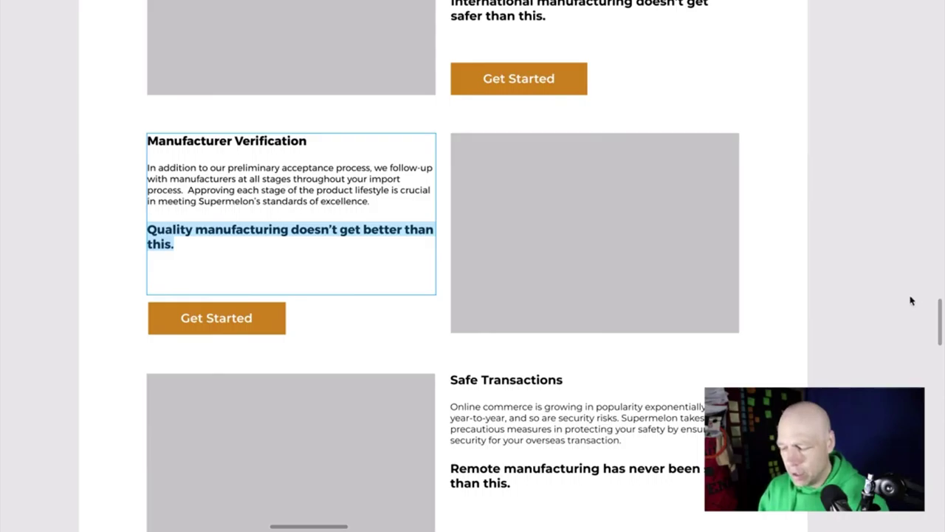
key(ctrl+backslash)
Set the tagline to Montserrat Italic at font size 20.
click(833, 229)
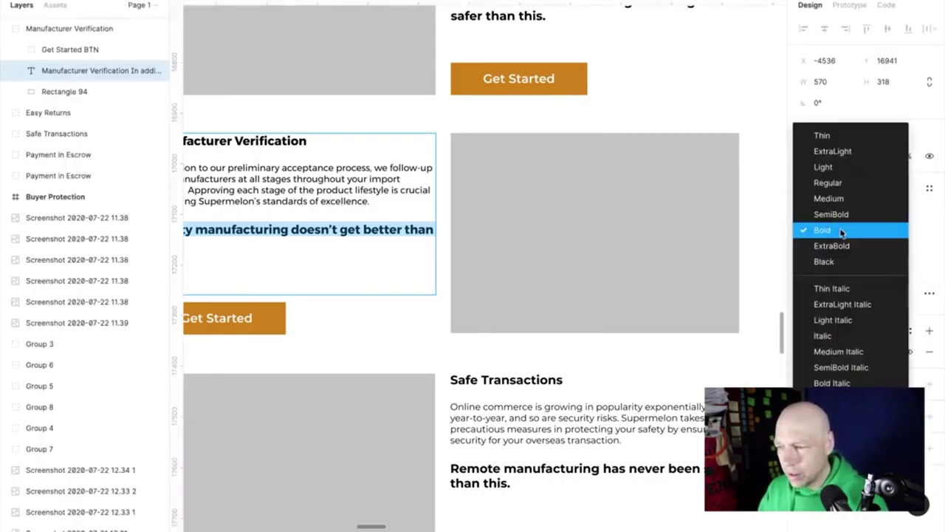
click(835, 337)
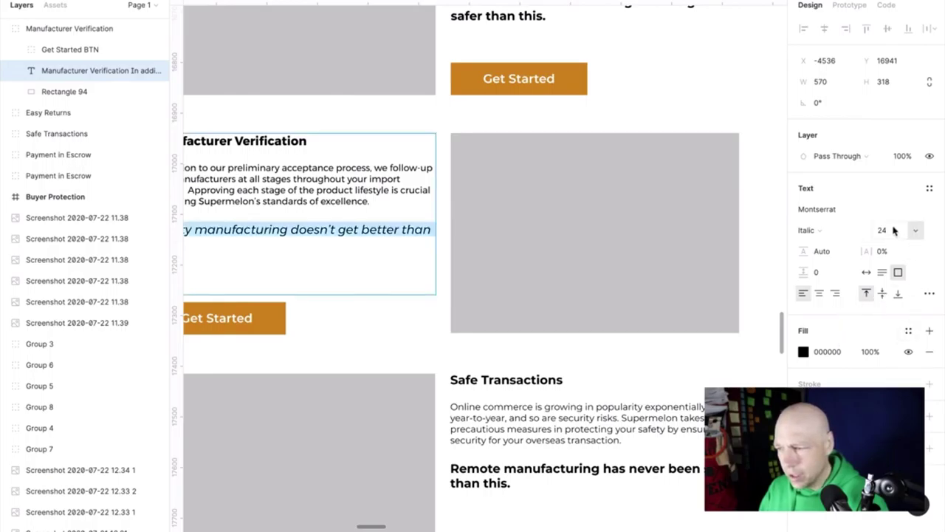
click(894, 230)
text(20)
key(Return)
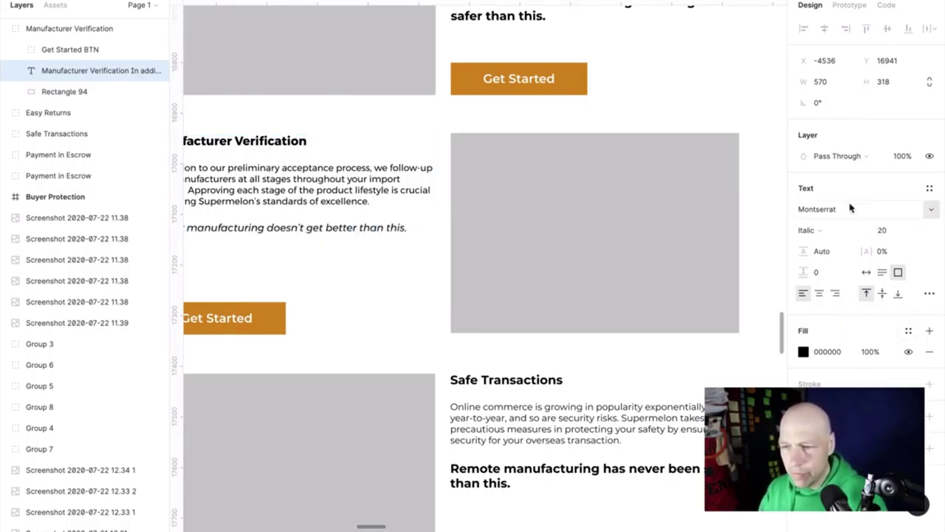
scroll(428, 214, left, 3)
scroll(429, 215, up, 2)
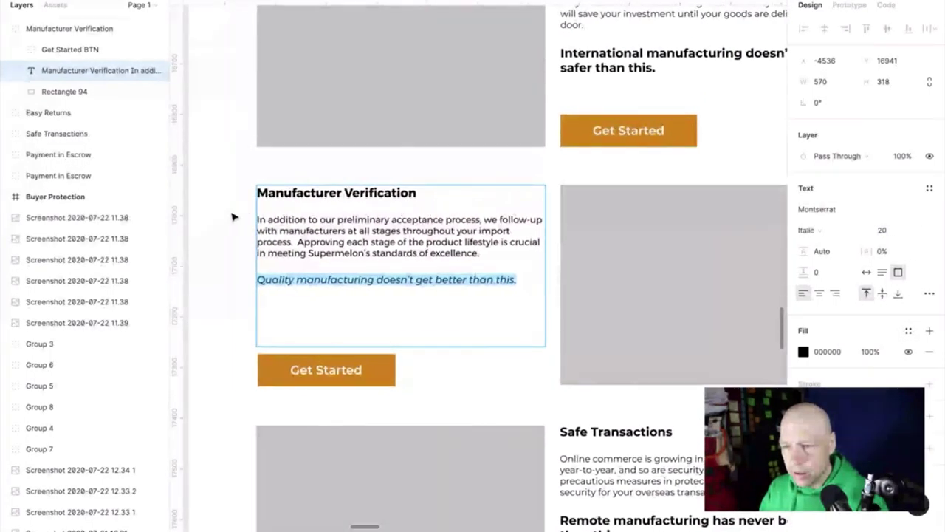
Reselect the Manufacturer Verification text frame and check the body paragraph and italic tagline styles.
key(Escape)
click(239, 217)
click(390, 192)
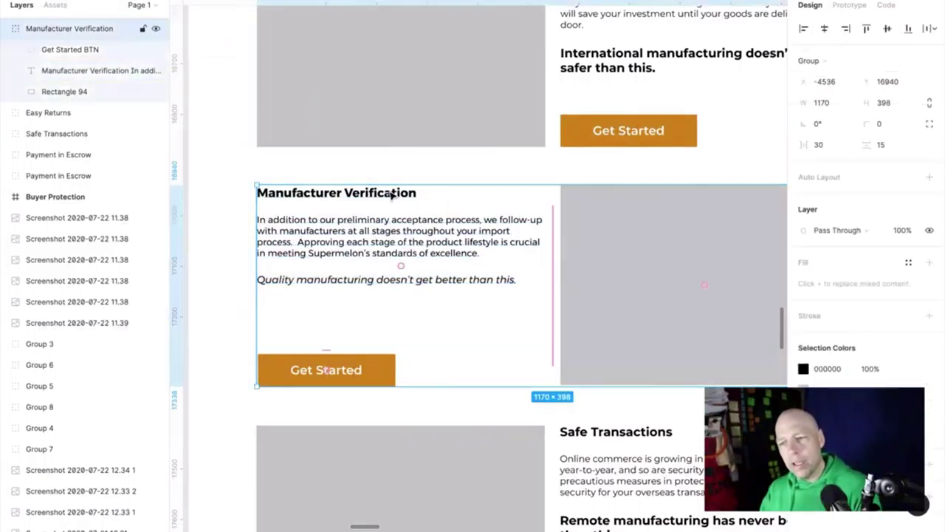
click(390, 192)
triple_click(397, 227)
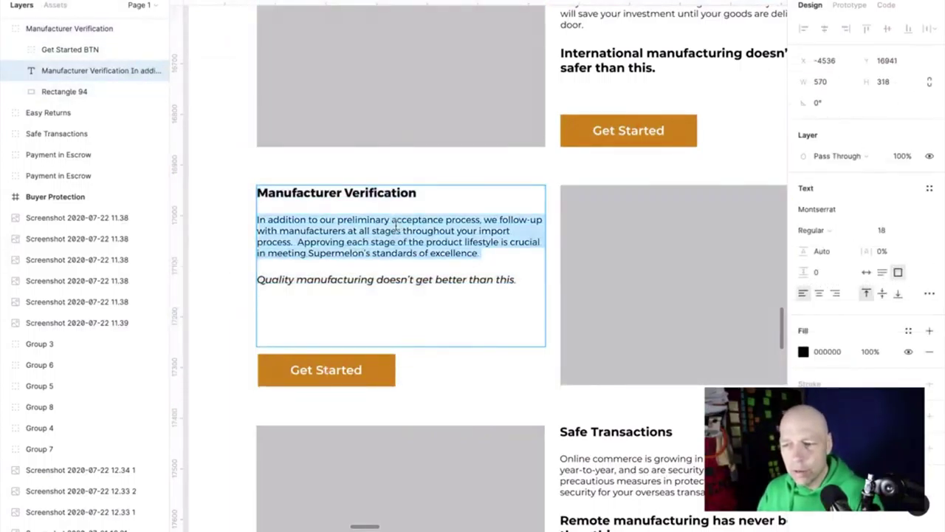
triple_click(399, 278)
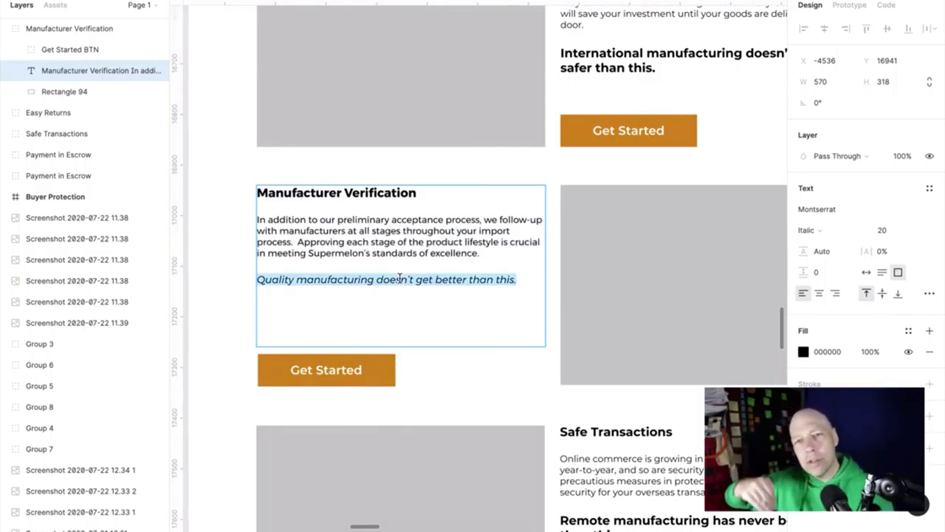
Set the Get Started button label to font size 20, then select the whole button.
double_click(350, 371)
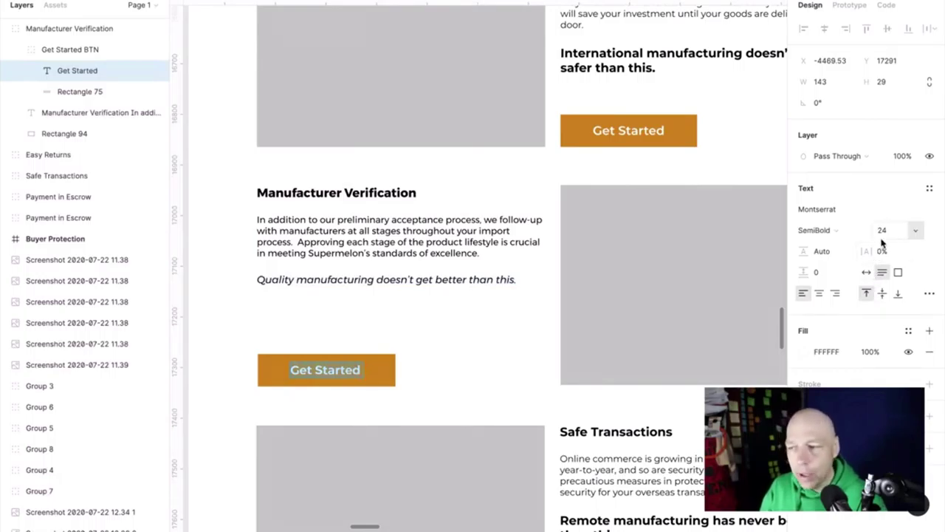
click(884, 230)
text(20)
key(Return)
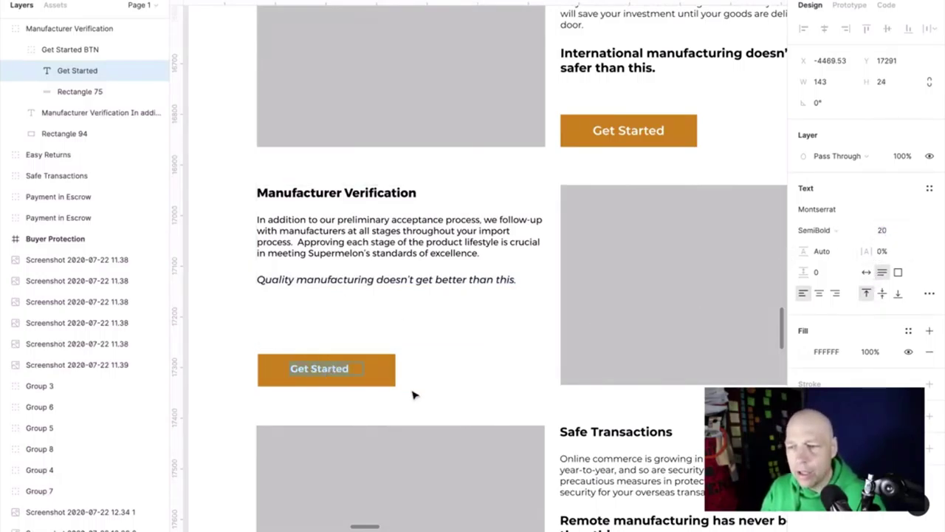
key(Escape)
key(Escape)
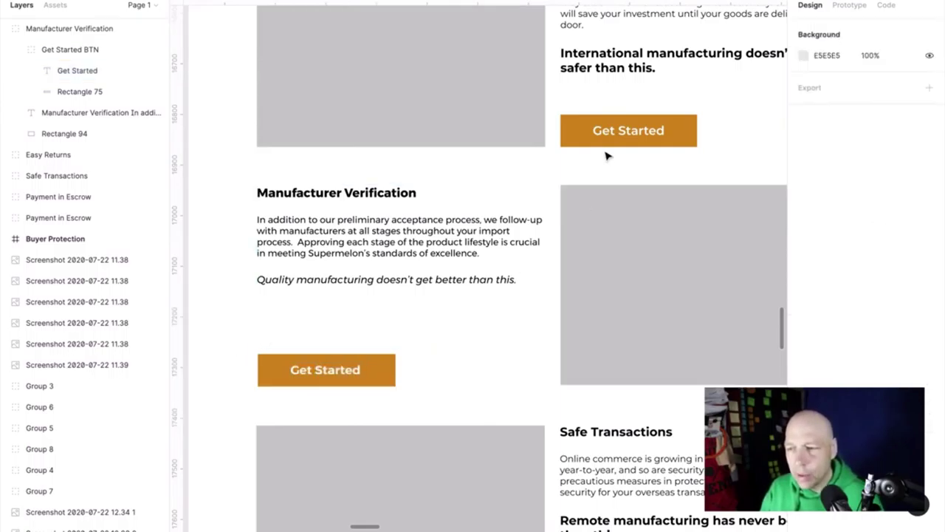
click(341, 377)
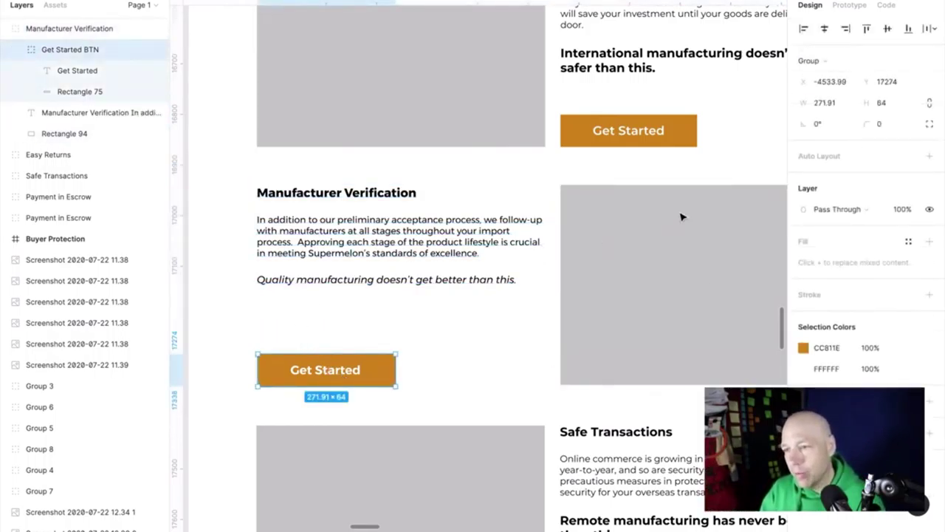
scroll(635, 177, up, 5)
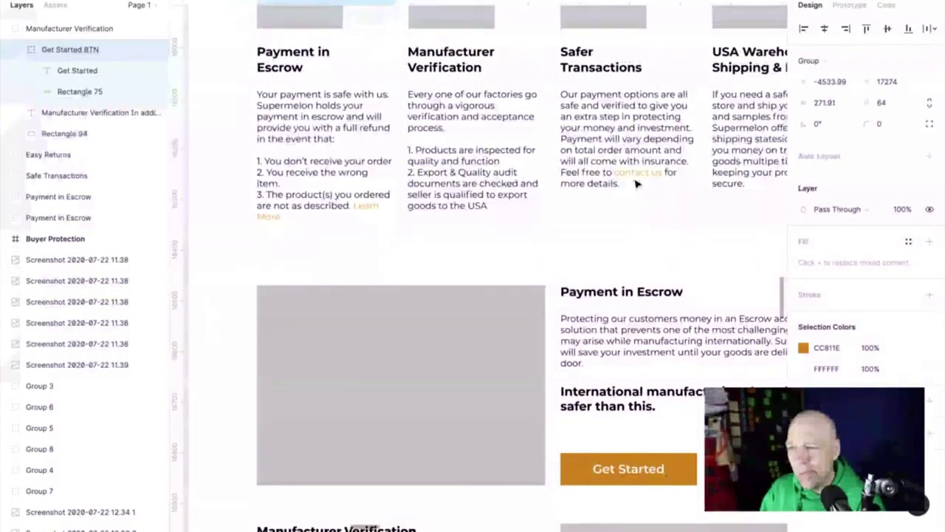
Scroll the canvas to show the card row and the Payment in Escrow section.
scroll(637, 183, down, 5)
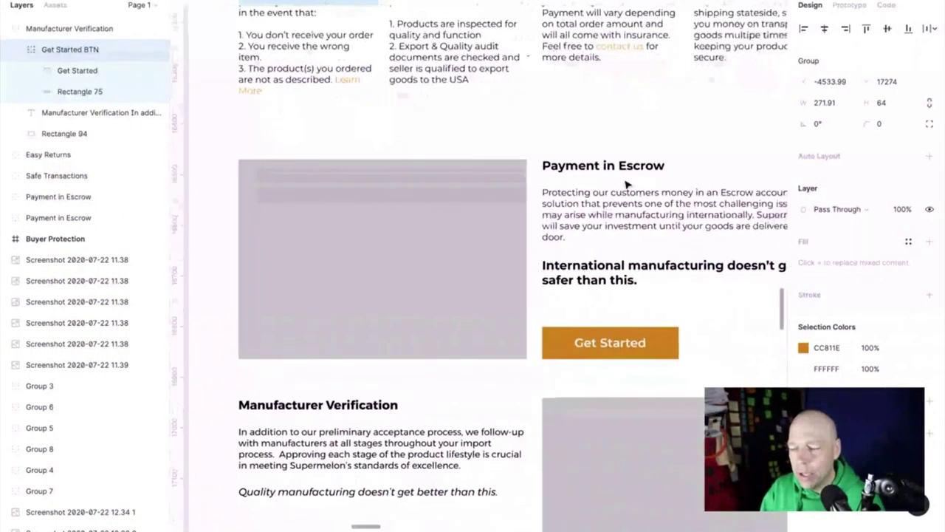